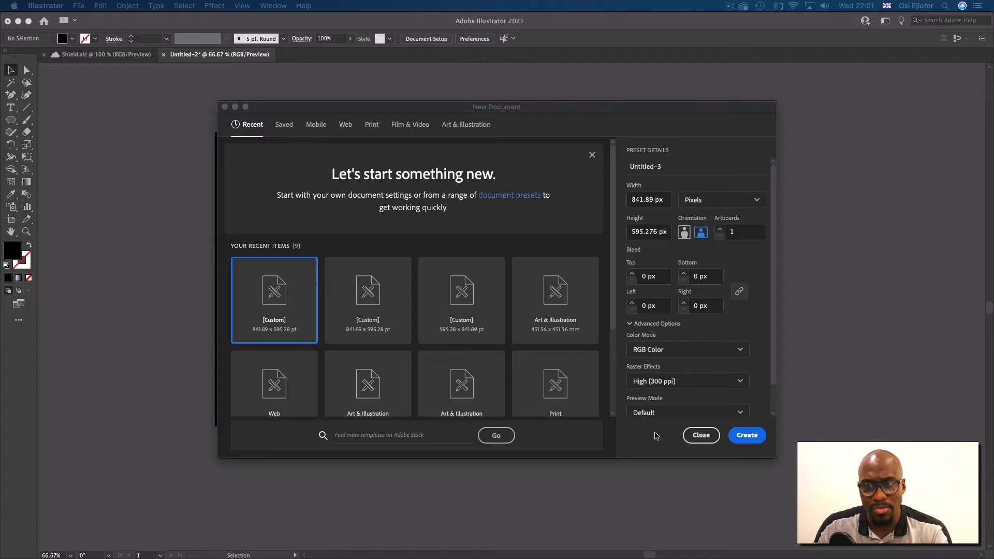
# Create a new landscape RGB document measuring 841.89 by 595.276 px with 300 ppi raster effects
pyautogui.scroll(-2, 736, 376)
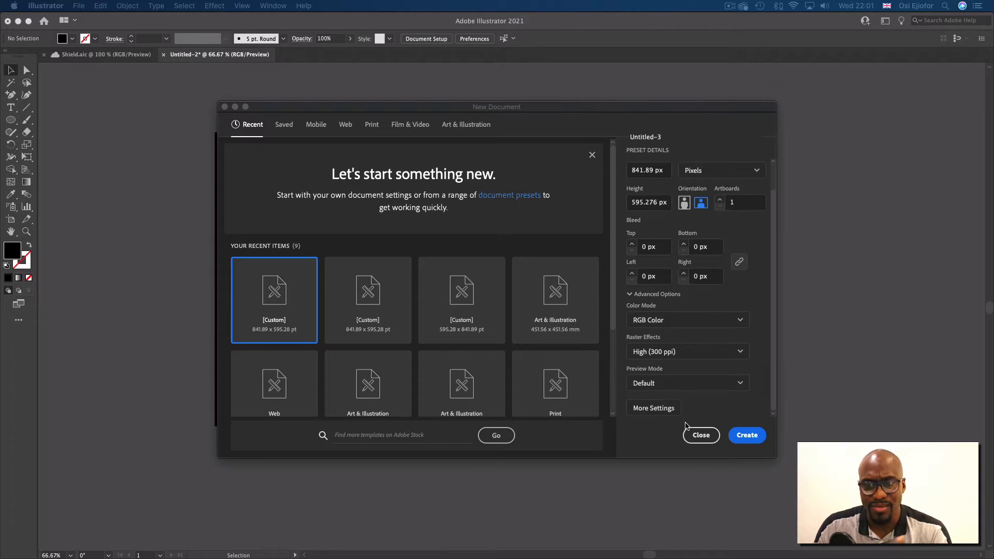
pyautogui.click(746, 436)
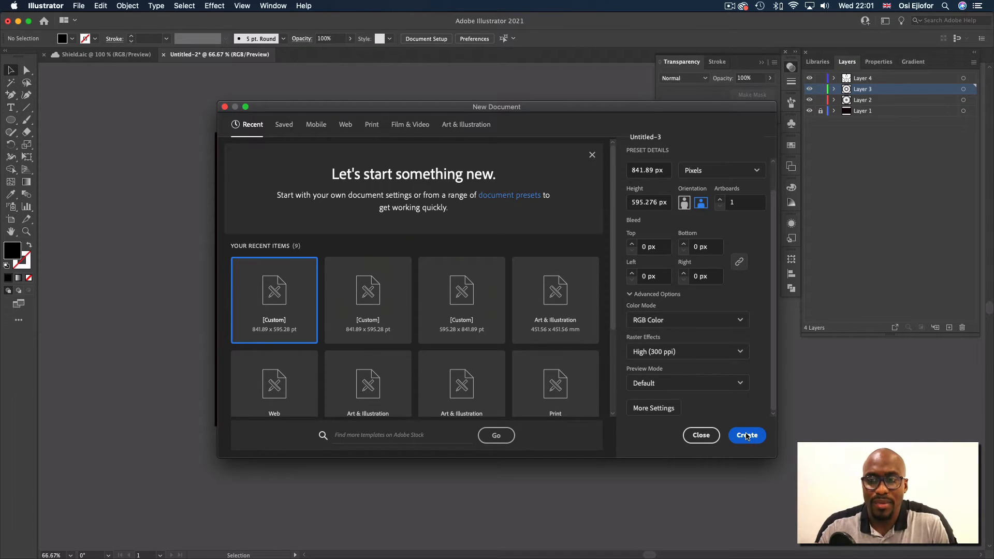
pyautogui.click(746, 436)
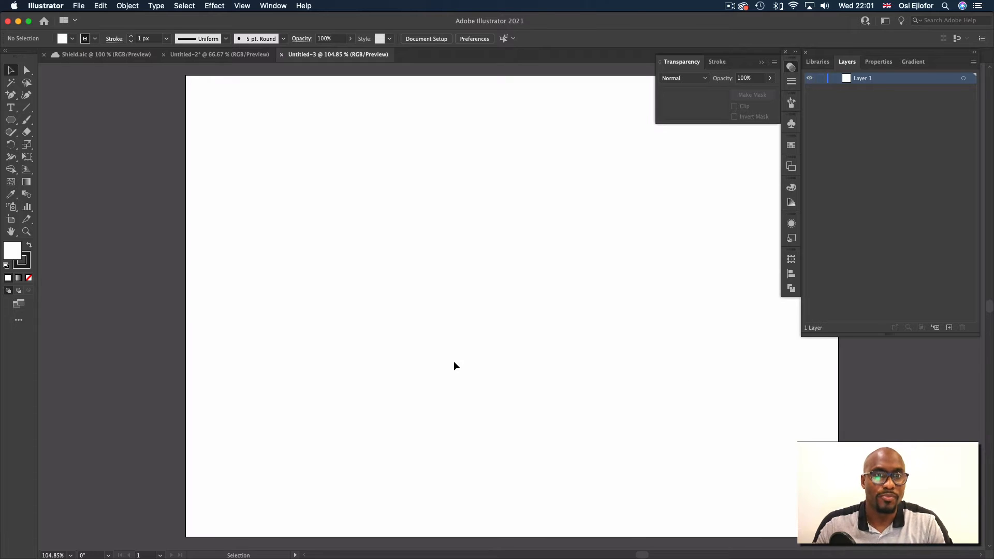
pyautogui.click(114, 56)
pyautogui.click(334, 56)
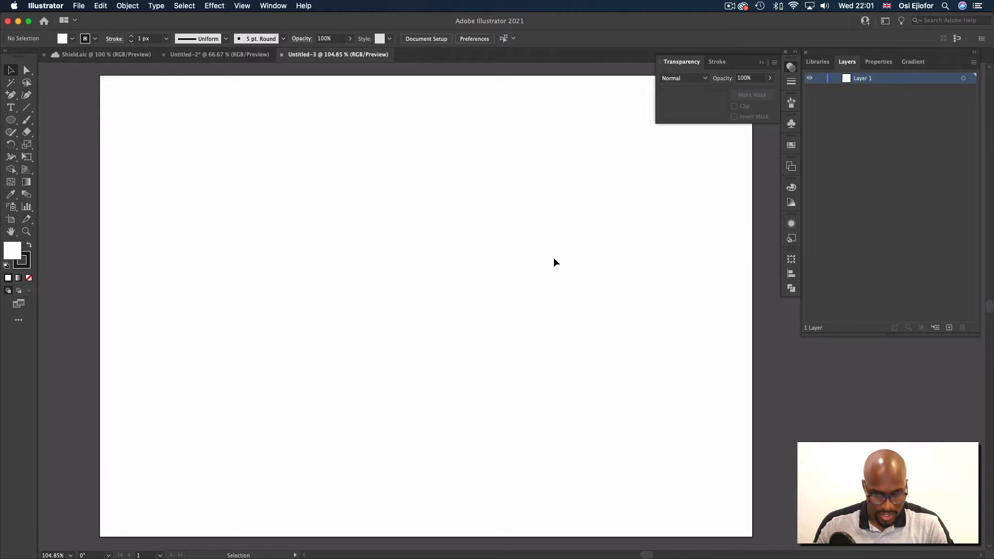
# Draw a rectangle covering the whole artboard, 841.89 by 595.276 px
pyautogui.press('super+0')
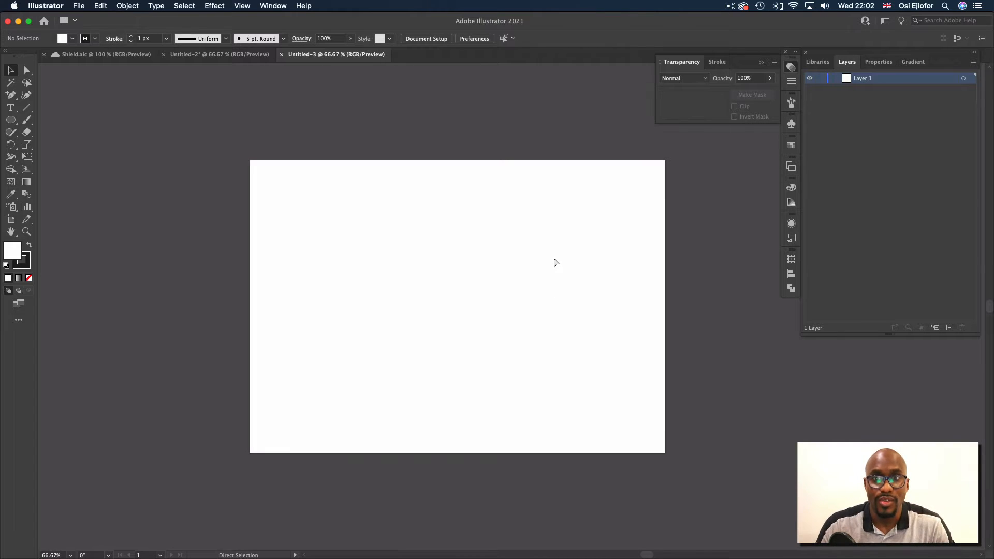
pyautogui.press('v')
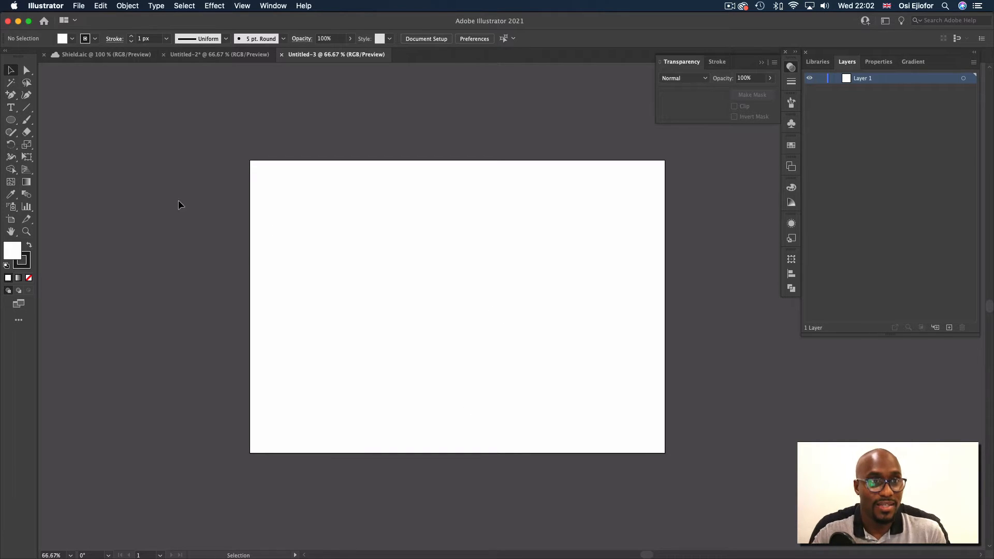
pyautogui.moveTo(12, 119); pyautogui.dragTo(77, 123)
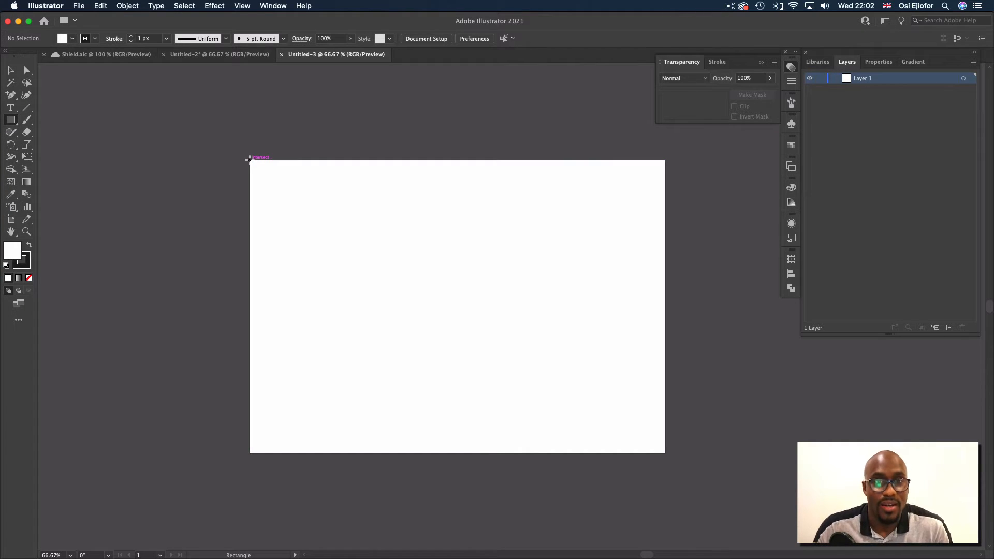
pyautogui.moveTo(250, 161); pyautogui.dragTo(665, 453)
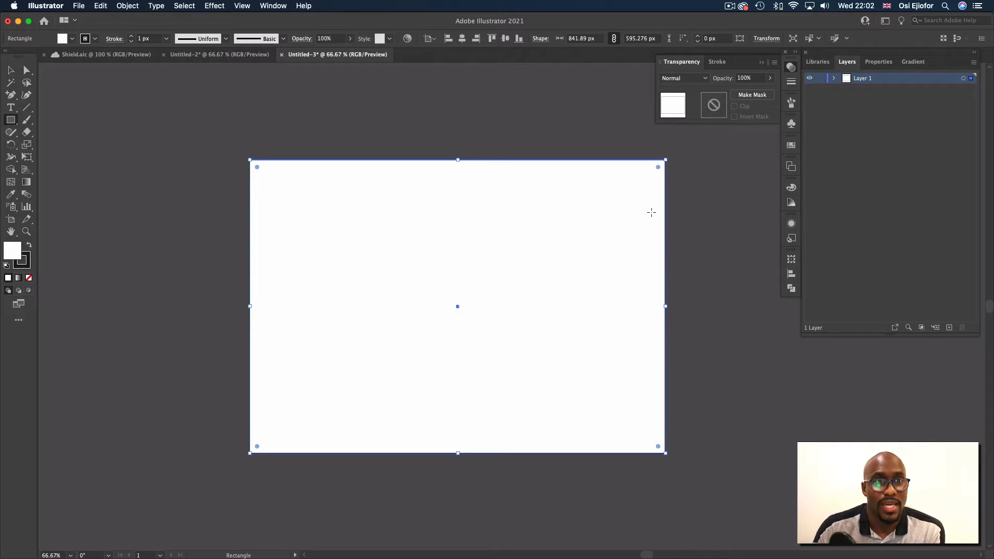
pyautogui.press('v')
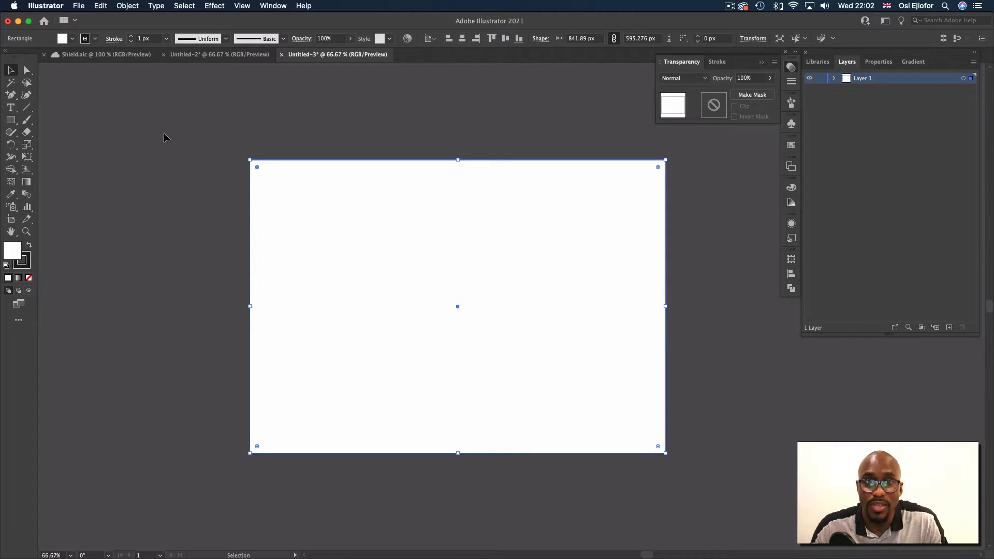
# Remove the artboard rectangle's stroke and change its fill to a white-to-black linear gradient
pyautogui.click(879, 62)
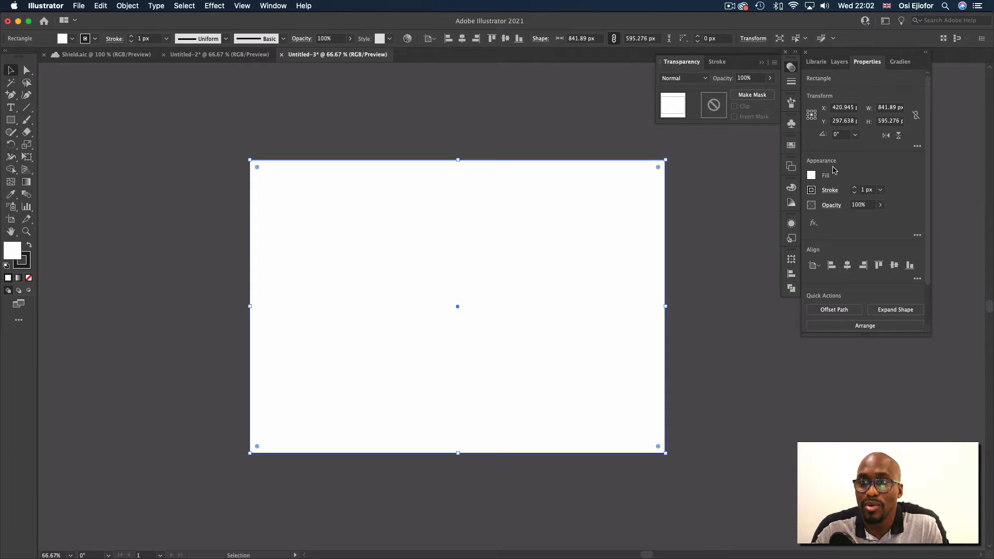
pyautogui.click(812, 191)
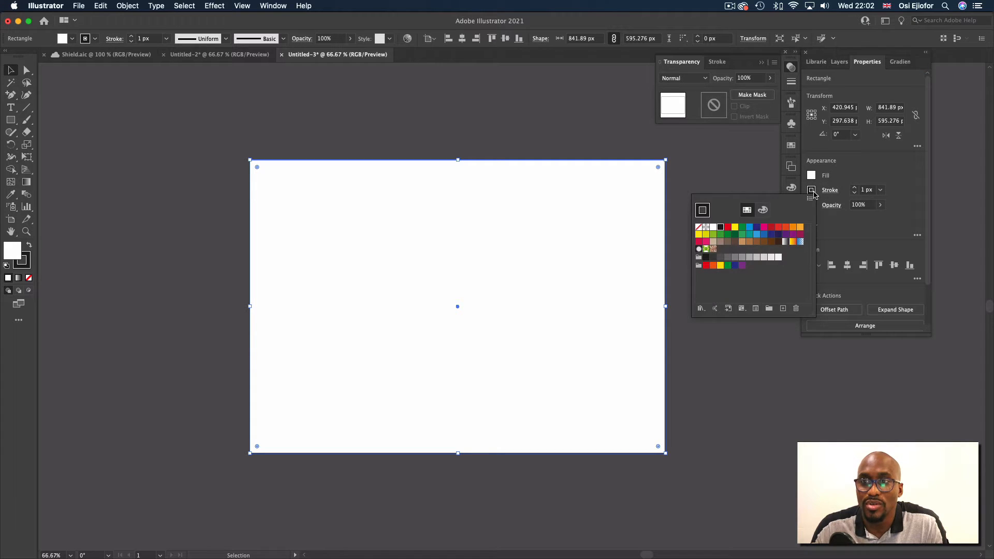
pyautogui.click(698, 226)
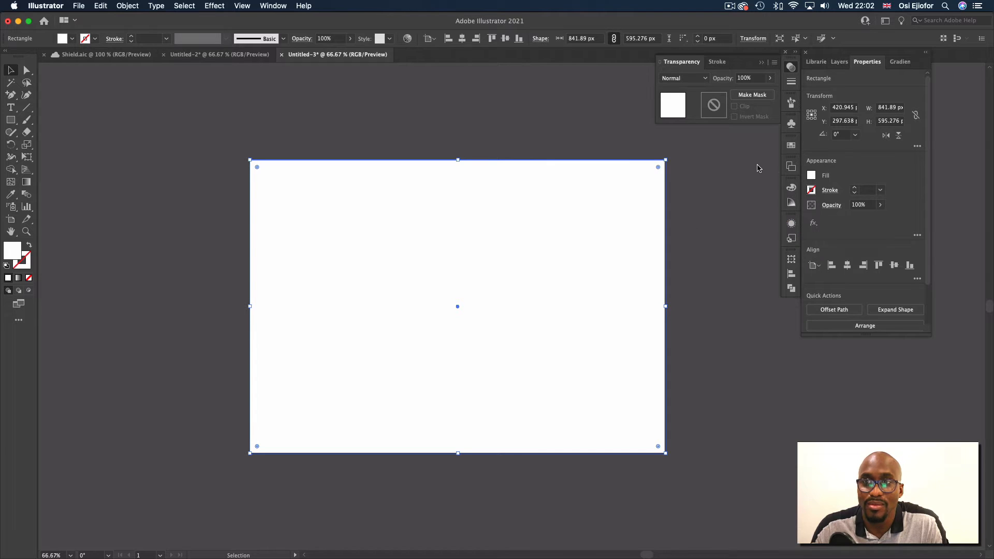
pyautogui.click(811, 176)
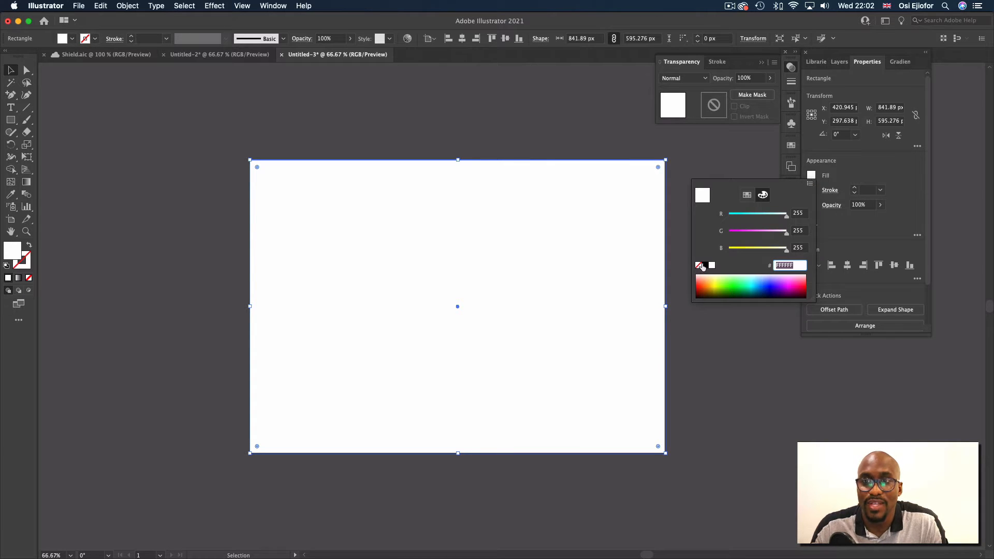
pyautogui.click(18, 279)
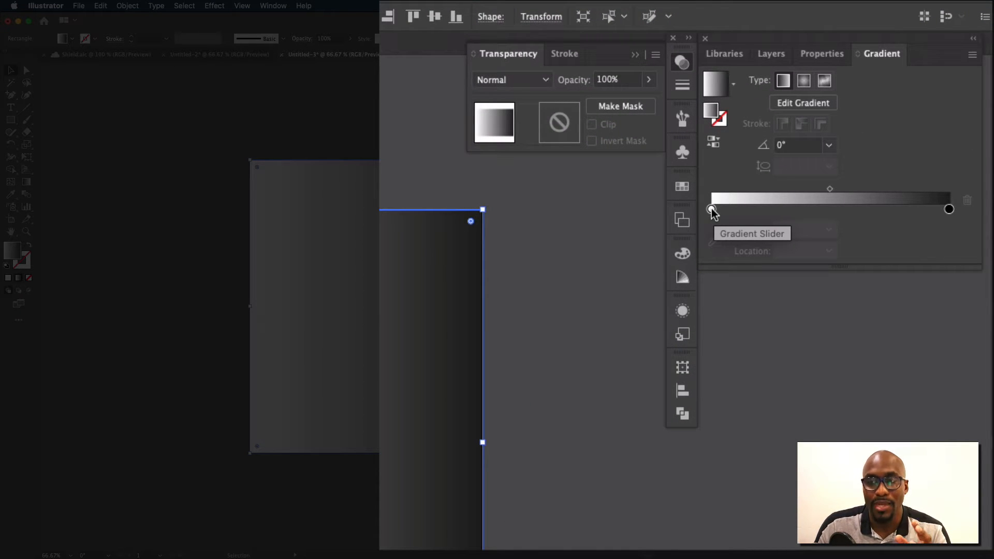
# Switch the gradient's white starting stop to RGB and set its colour to hex 0F0009
pyautogui.click(711, 209)
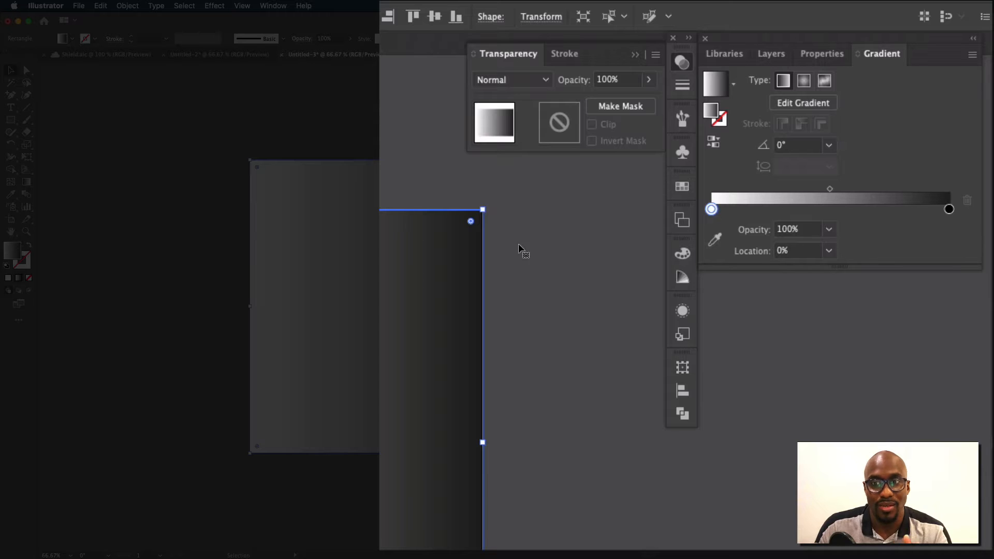
pyautogui.doubleClick(711, 210)
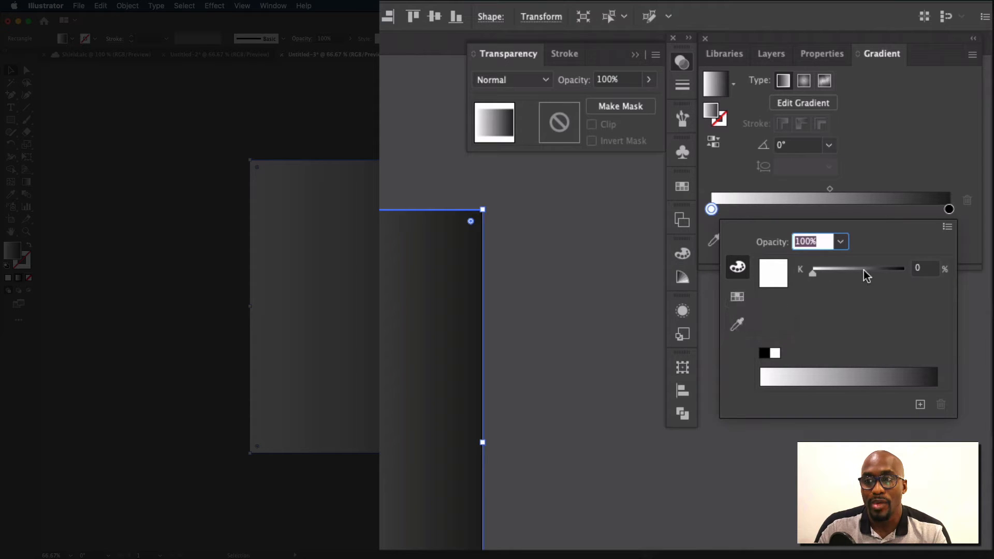
pyautogui.click(948, 228)
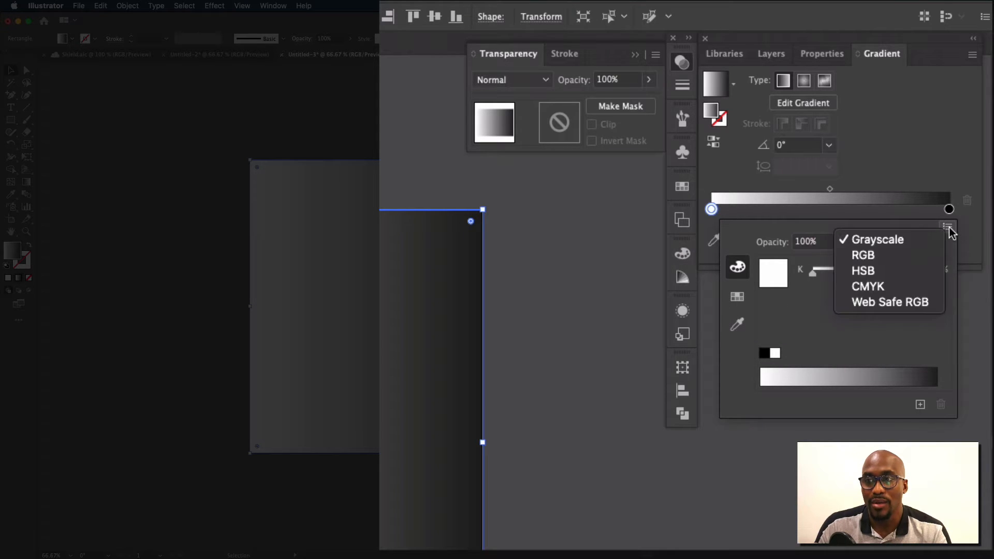
pyautogui.click(866, 257)
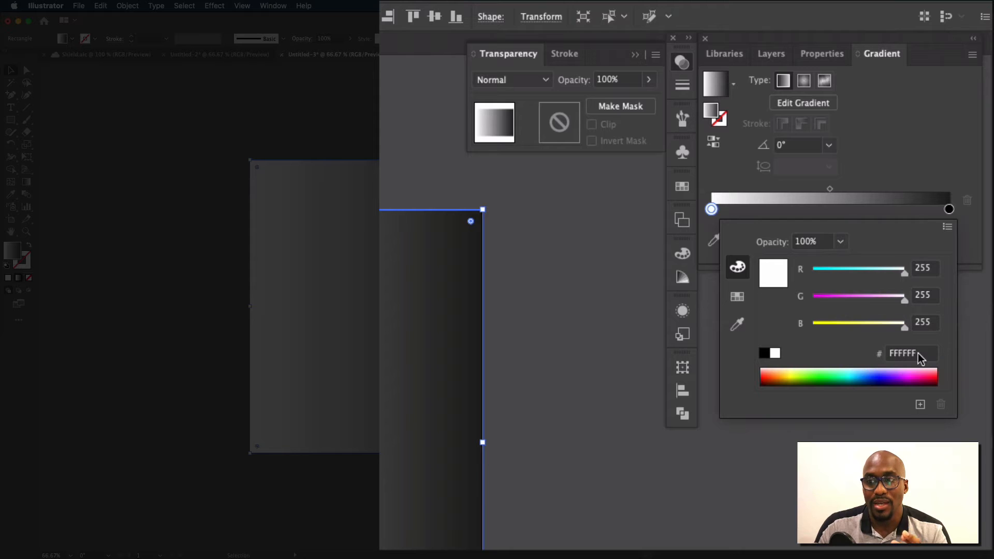
pyautogui.click(920, 353)
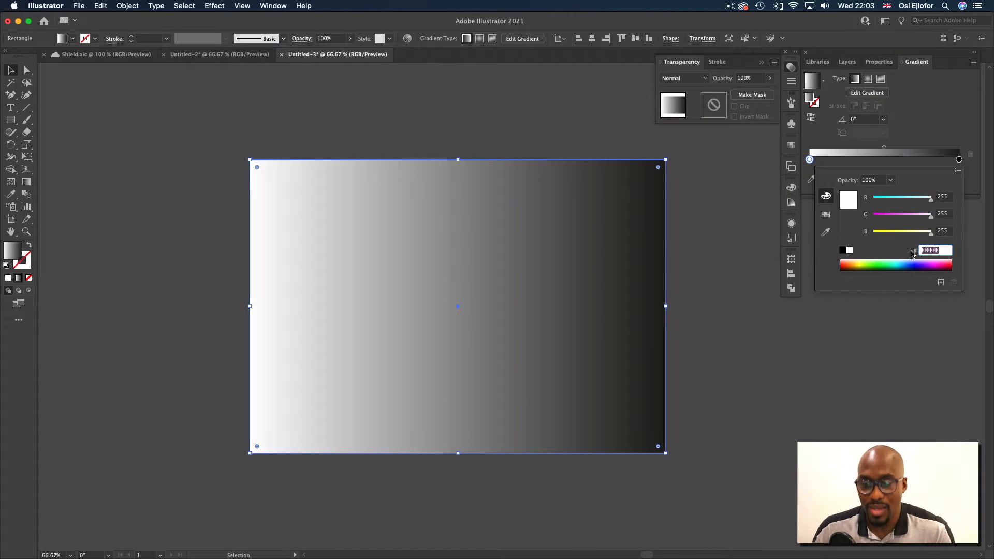
pyautogui.write('0F0009')
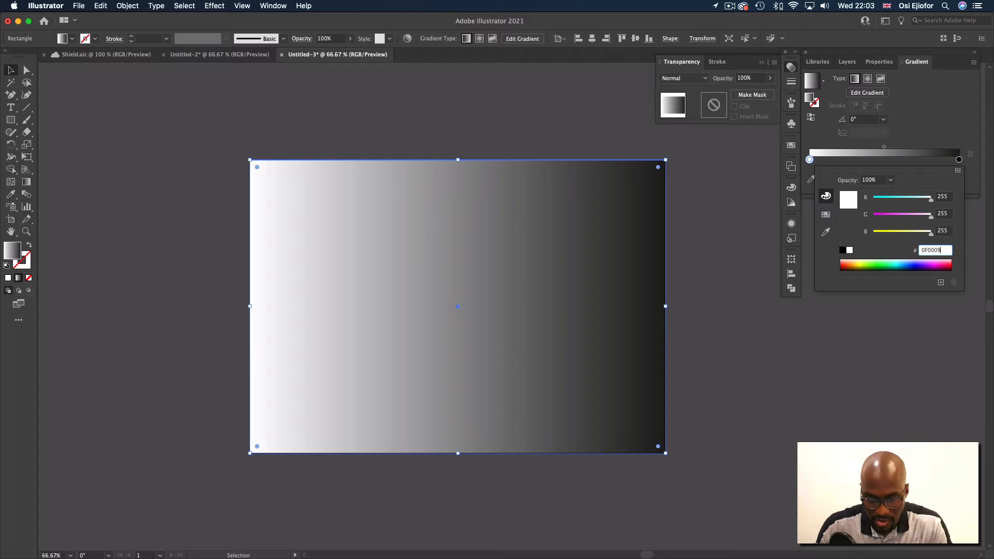
pyautogui.press('Return')
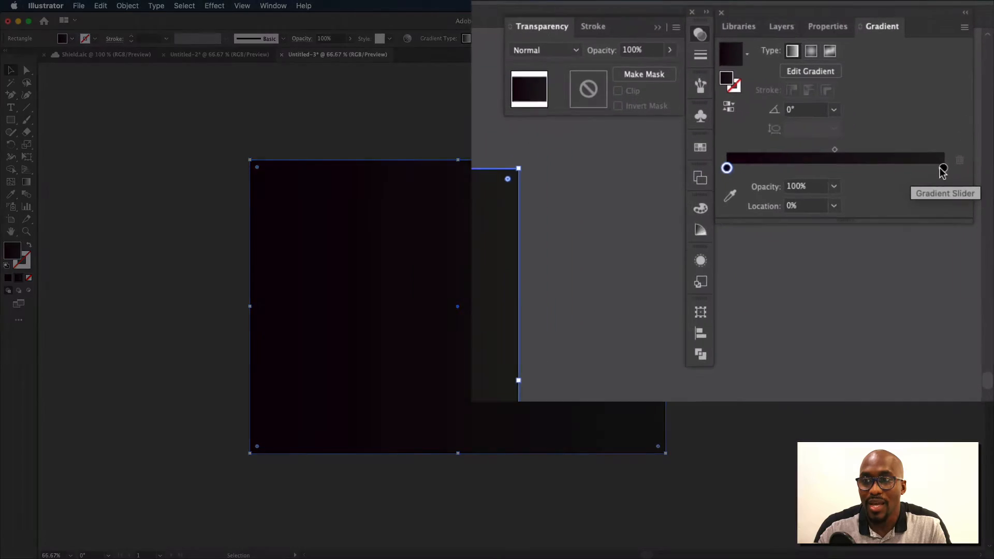
# Switch the gradient's black end stop to RGB and set its colour to hex 0F010C
pyautogui.click(942, 169)
pyautogui.doubleClick(935, 194)
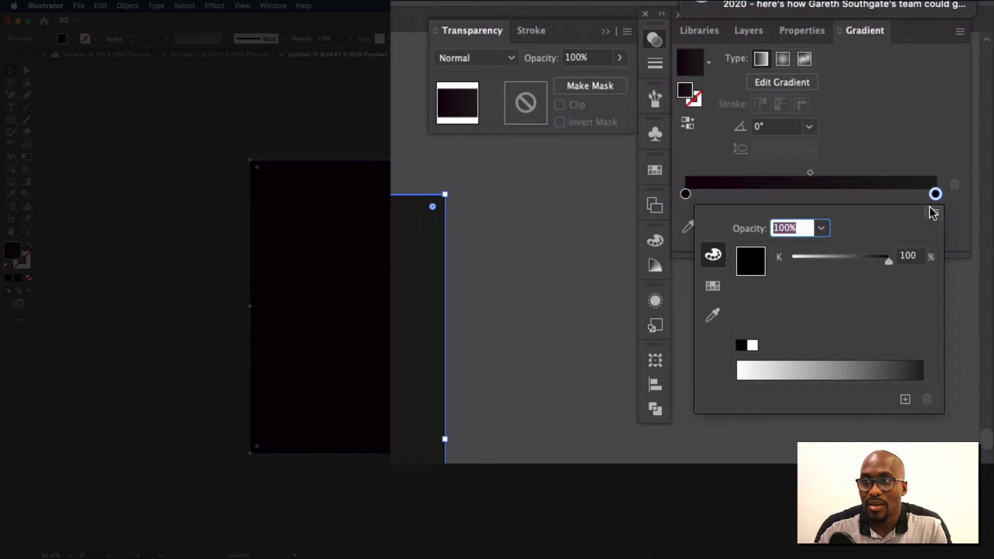
pyautogui.click(933, 212)
pyautogui.click(886, 243)
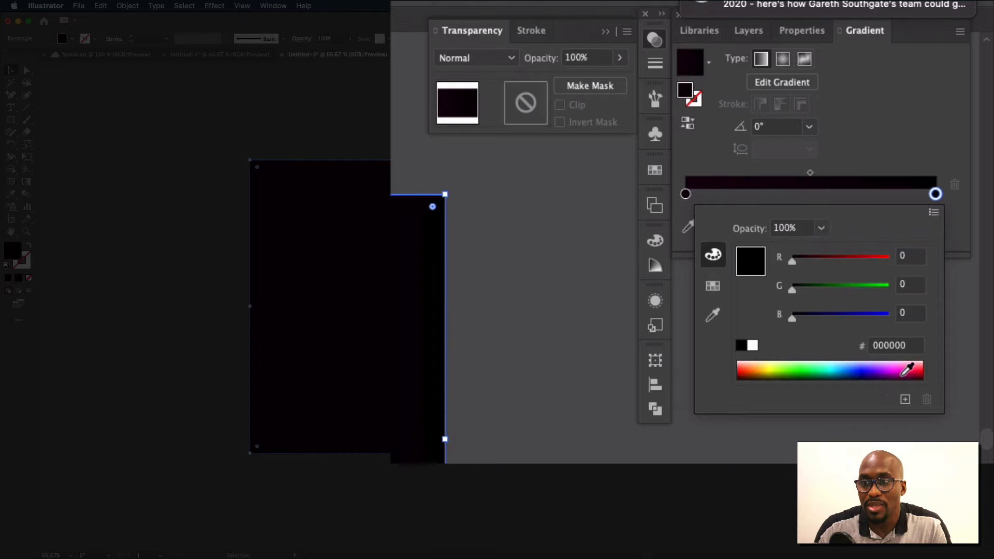
pyautogui.click(906, 351)
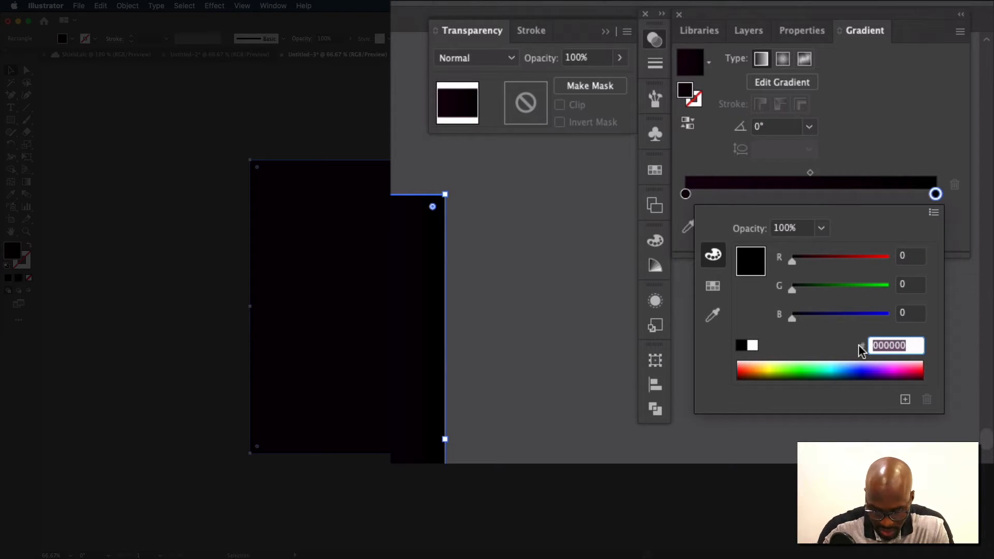
pyautogui.write('0F')
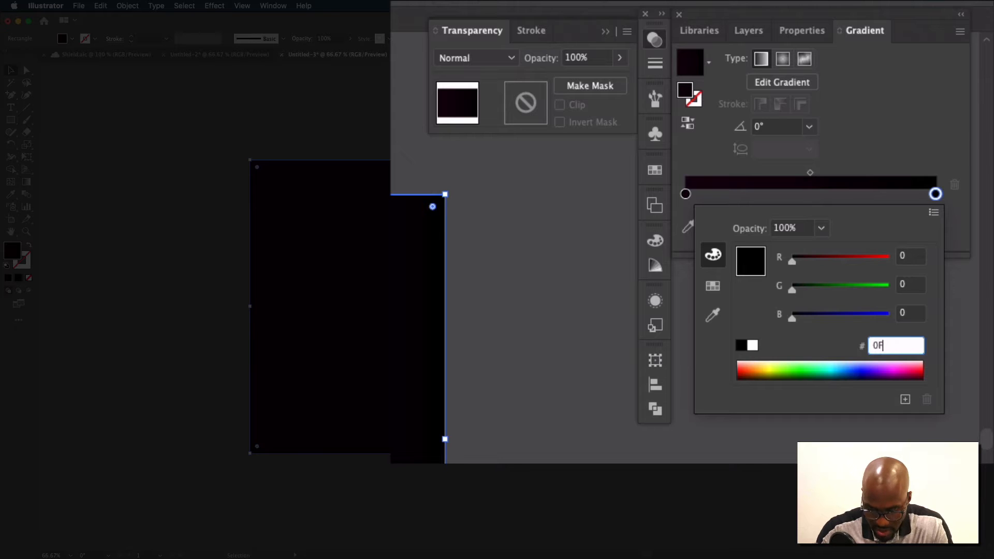
pyautogui.write('010C')
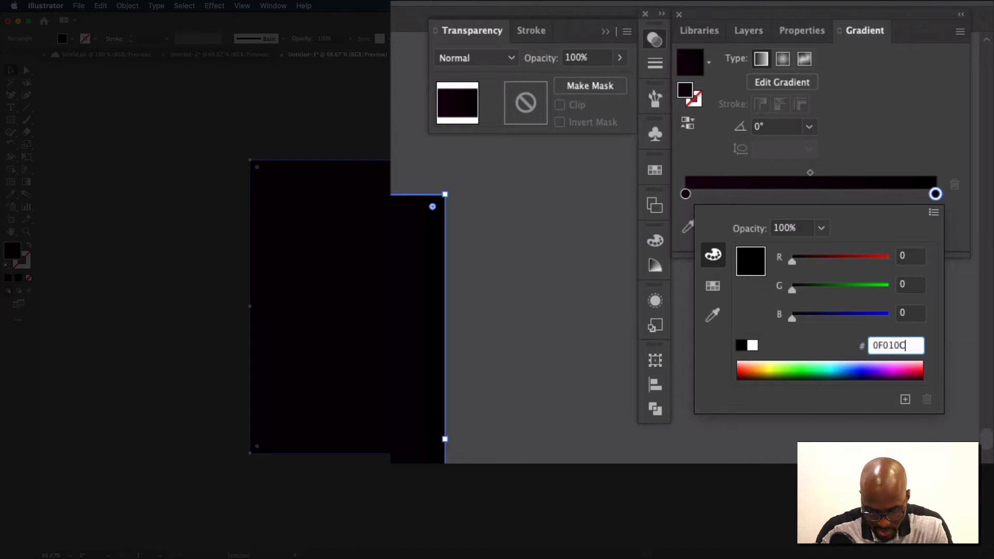
pyautogui.press('Return')
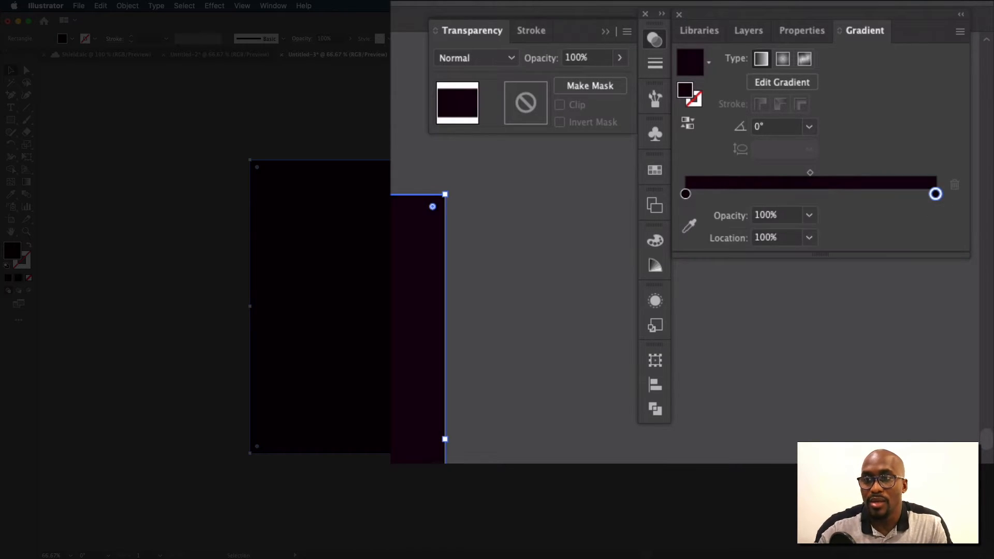
# Add a middle gradient stop at about 50% and set its colour to hex 110602
pyautogui.click(811, 194)
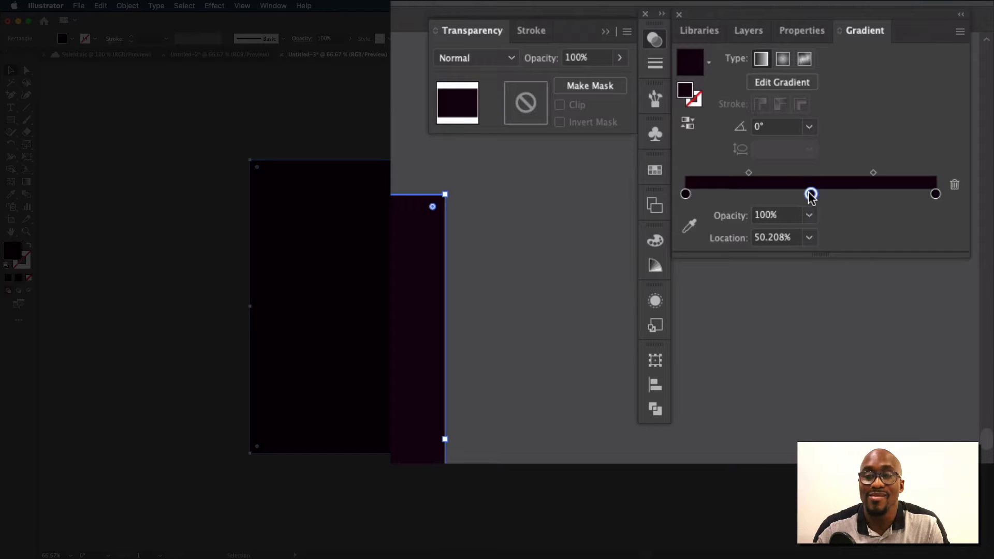
pyautogui.doubleClick(810, 195)
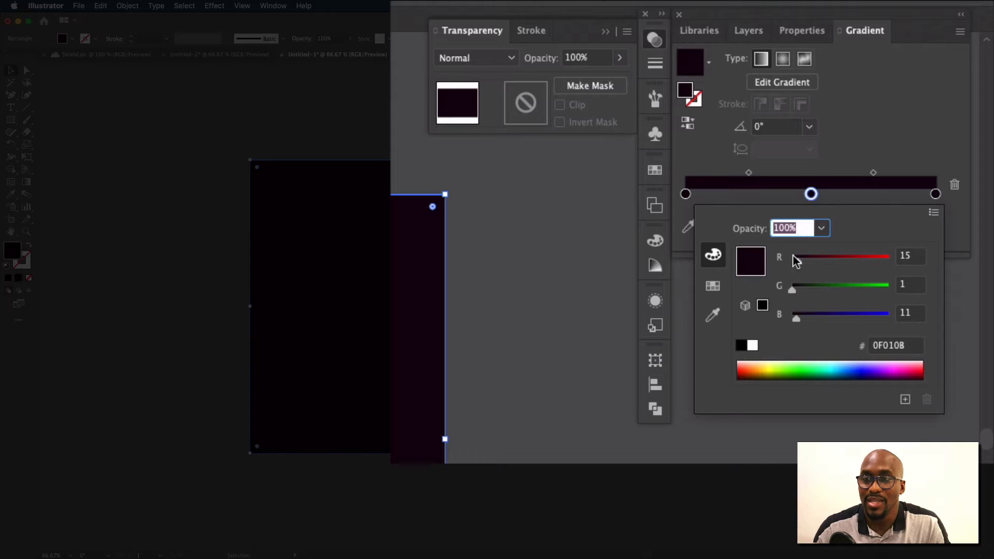
pyautogui.click(907, 345)
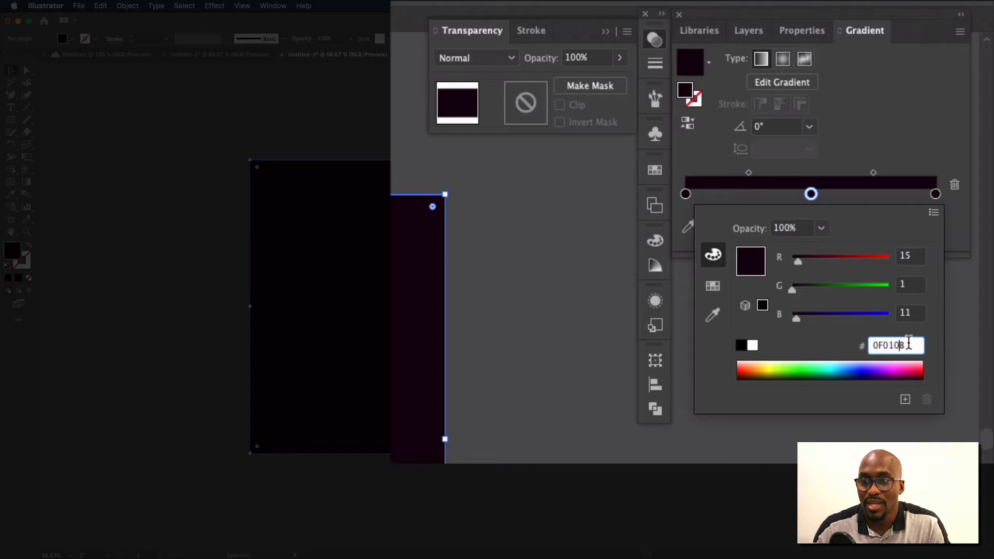
pyautogui.moveTo(908, 345); pyautogui.dragTo(859, 349)
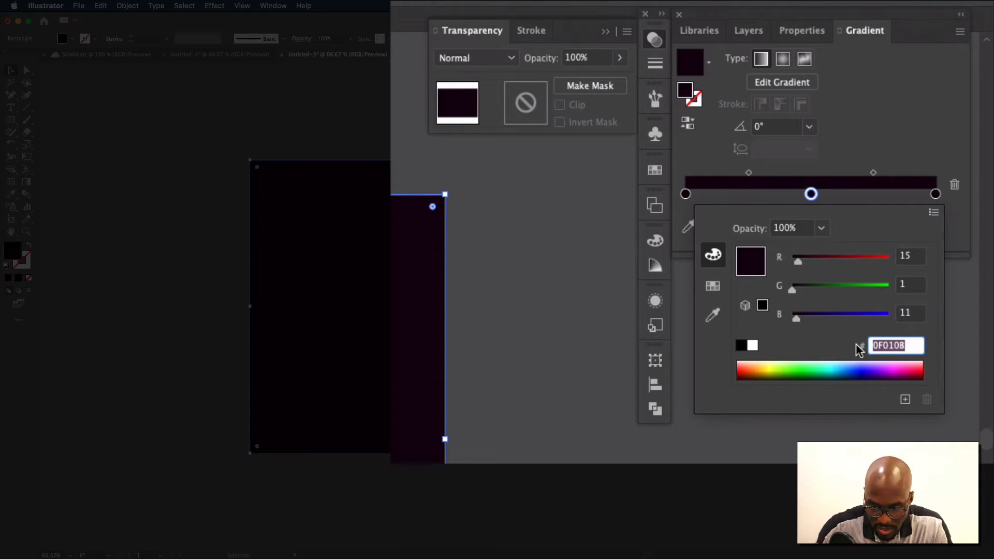
pyautogui.write('11')
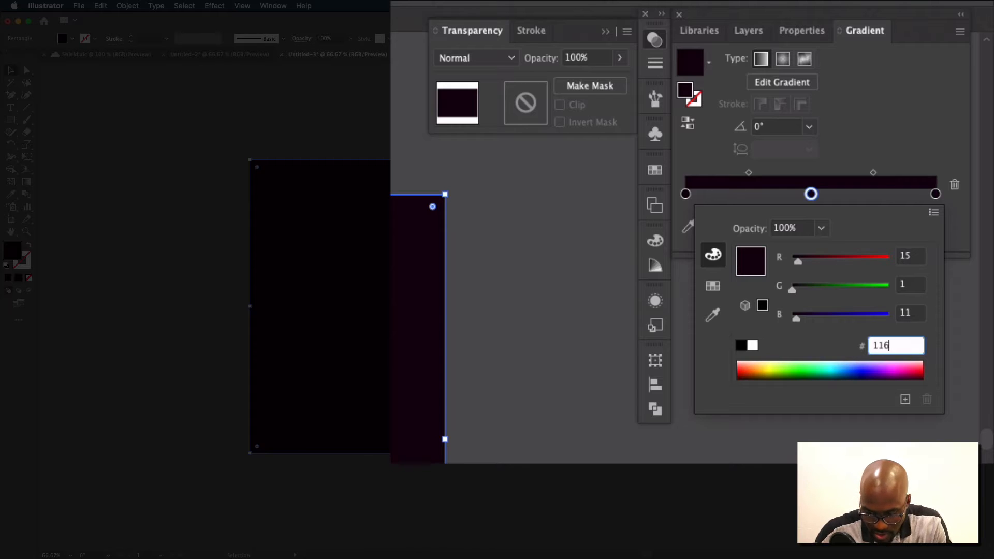
pyautogui.write('0')
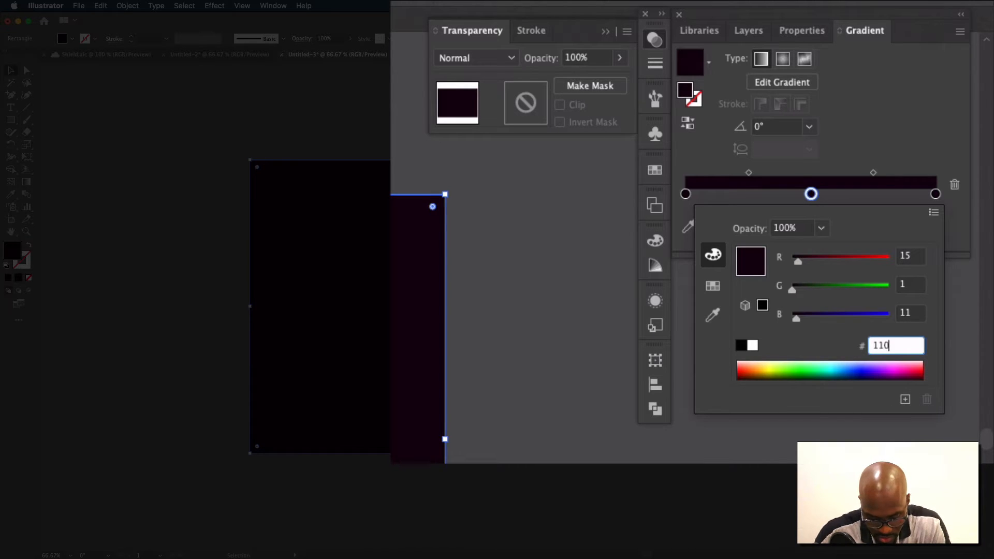
pyautogui.write('60')
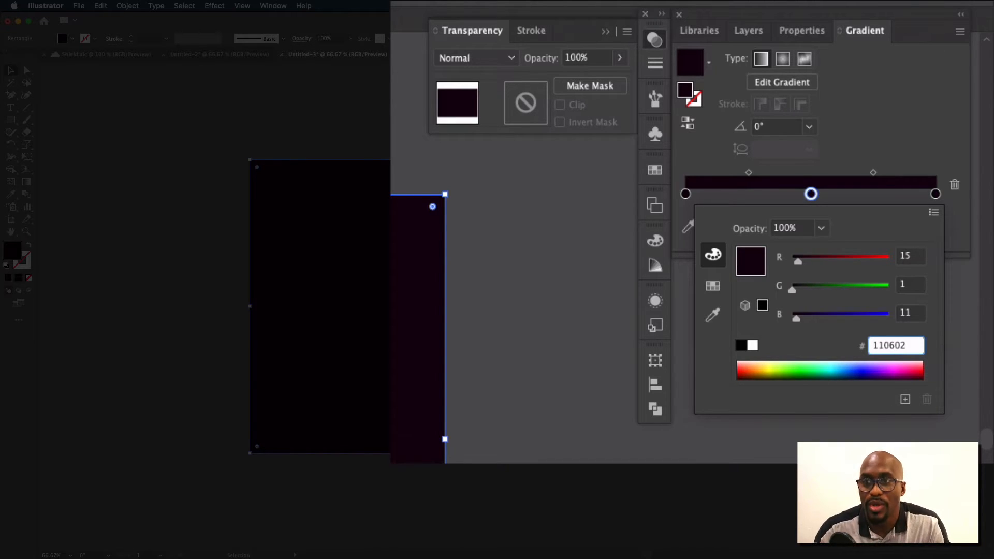
pyautogui.write('2')
pyautogui.press('Return')
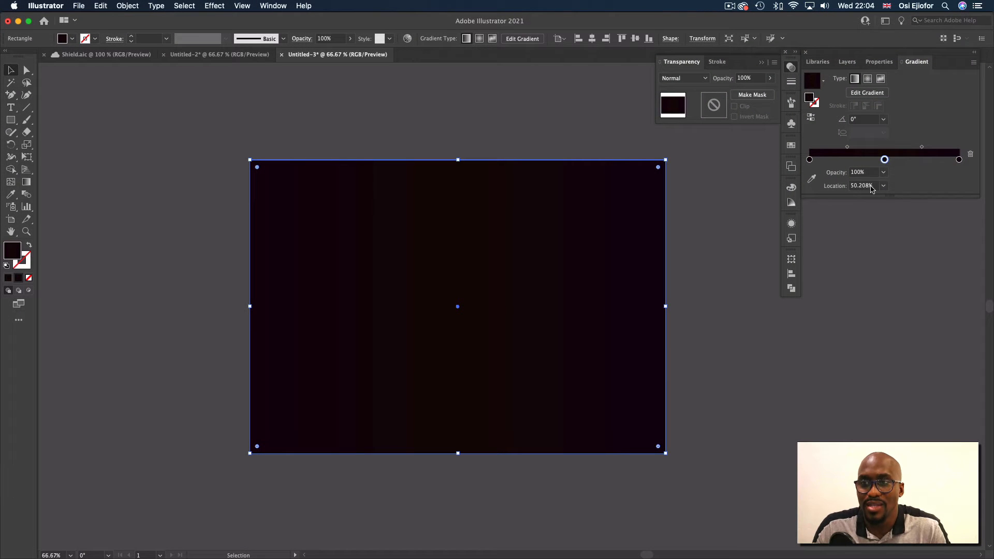
# Set the middle gradient stop's location to exactly 50% and deselect the background rectangle
pyautogui.click(883, 186)
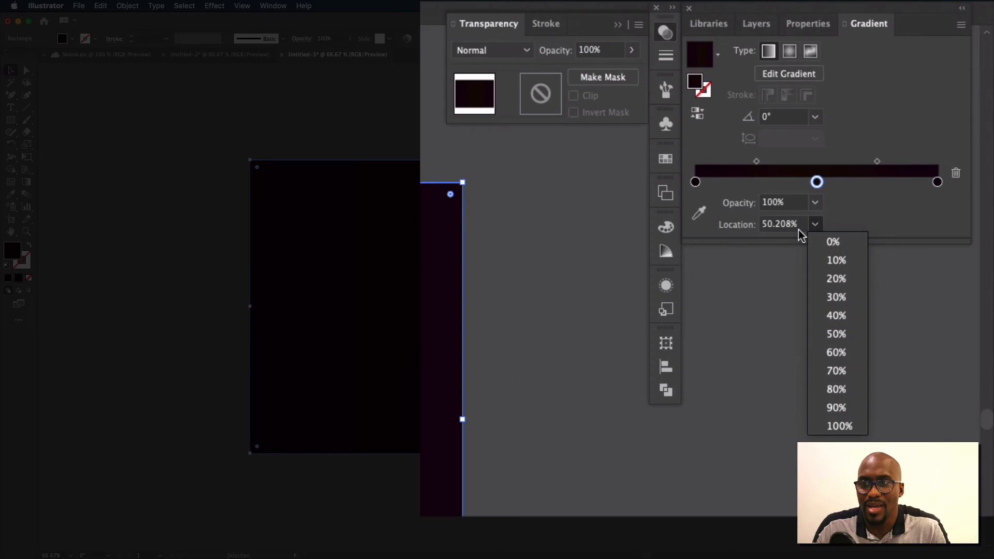
pyautogui.click(832, 335)
pyautogui.click(794, 334)
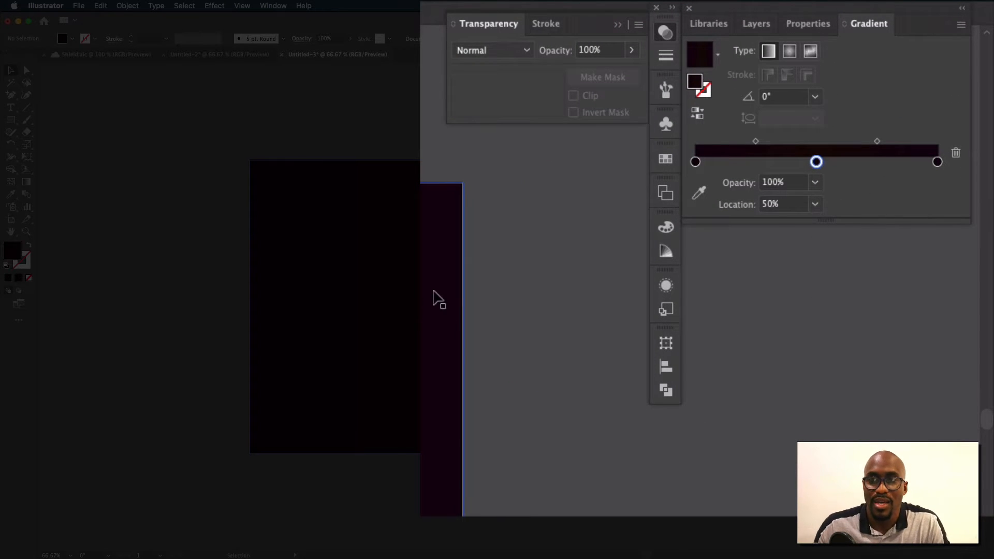
# Lock Layer 1 with the background rectangle and add a new layer above it
pyautogui.click(756, 23)
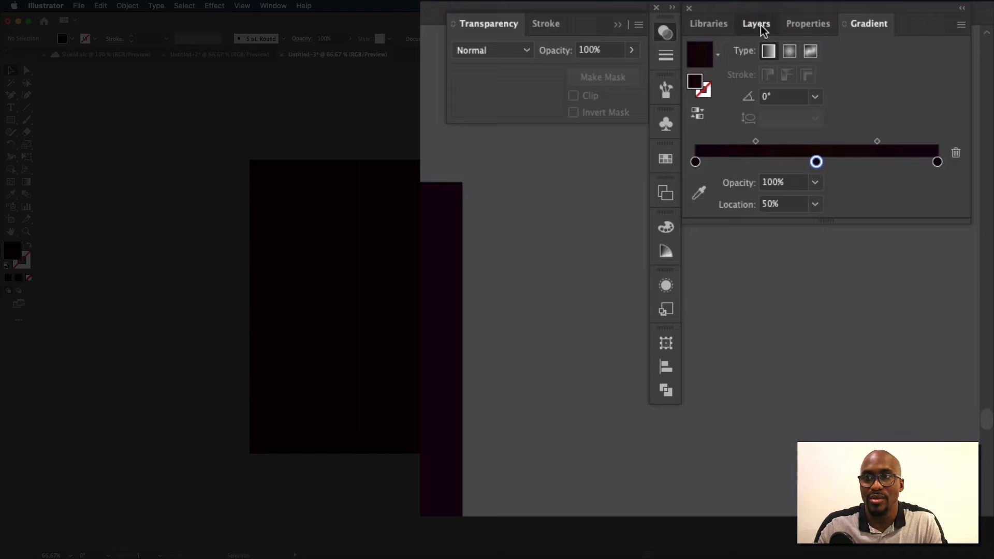
pyautogui.click(713, 51)
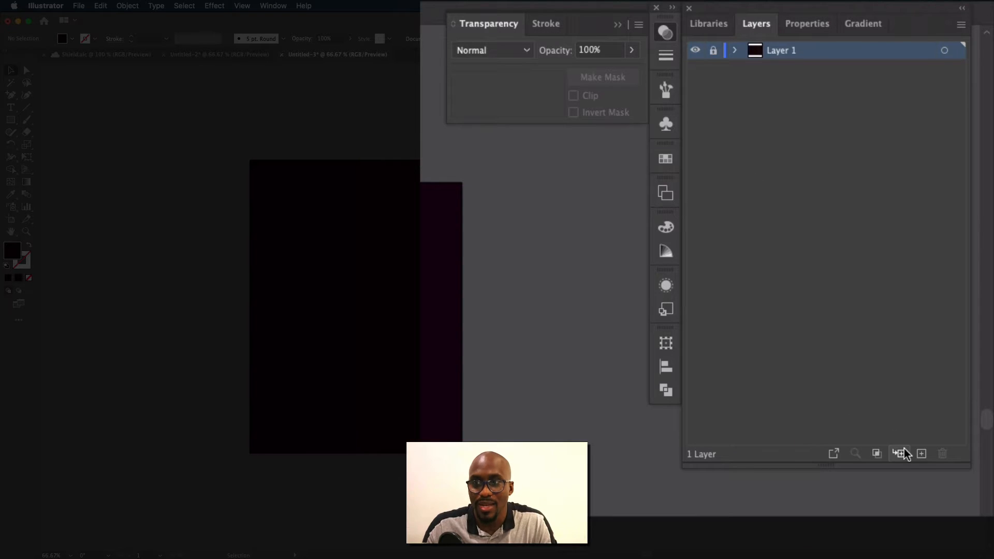
pyautogui.click(921, 453)
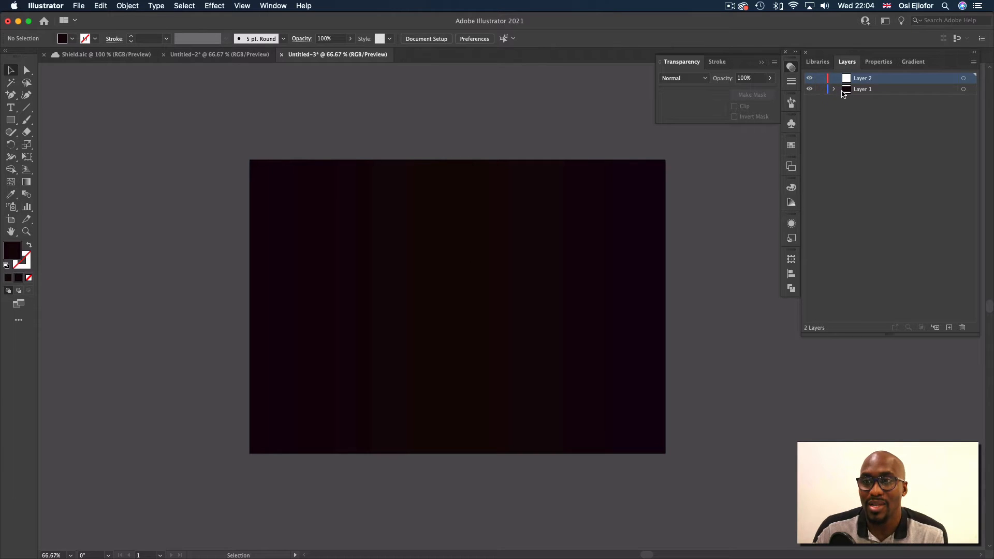
# Examine the colour values of the background gradient's starting, middle and end stops, deleting the stray stop added near the start
pyautogui.click(842, 92)
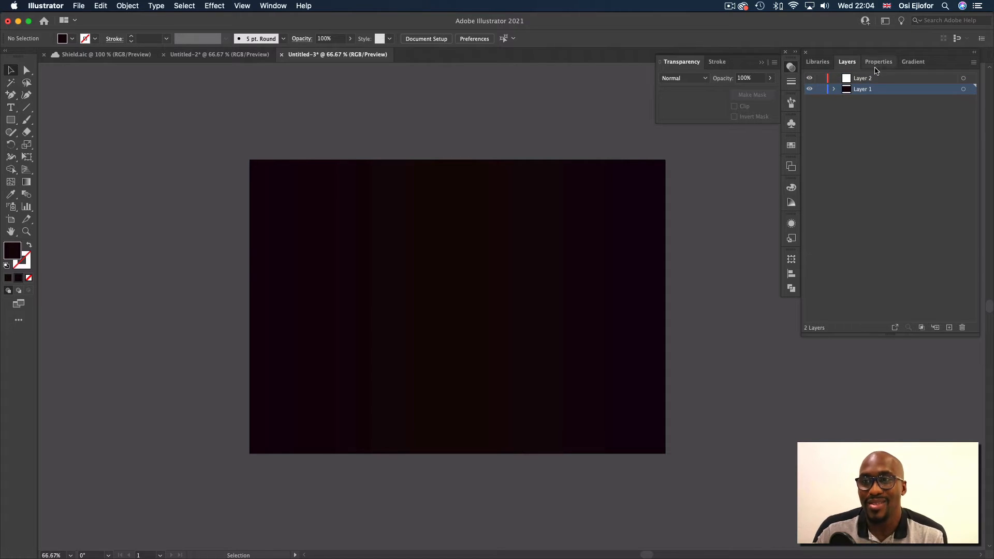
pyautogui.click(913, 61)
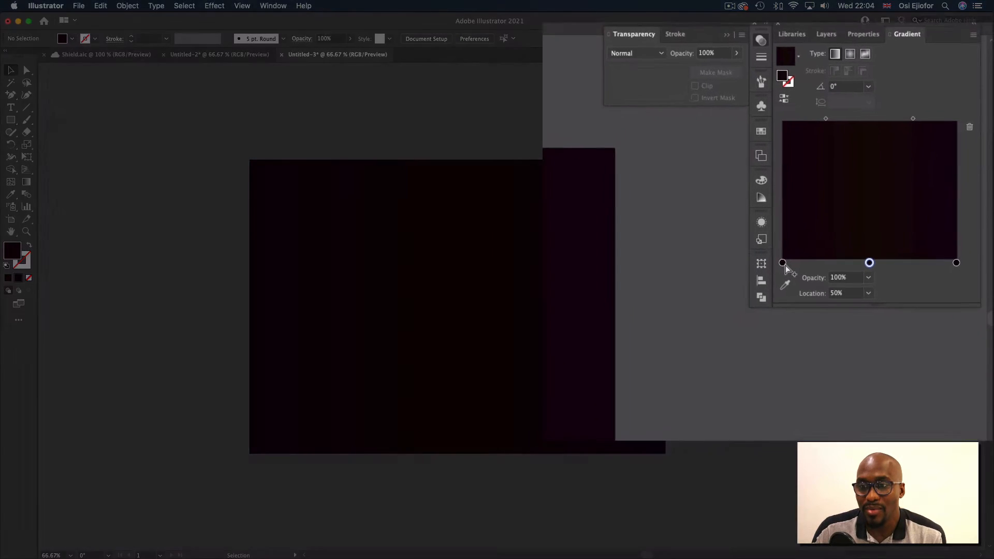
pyautogui.click(782, 263)
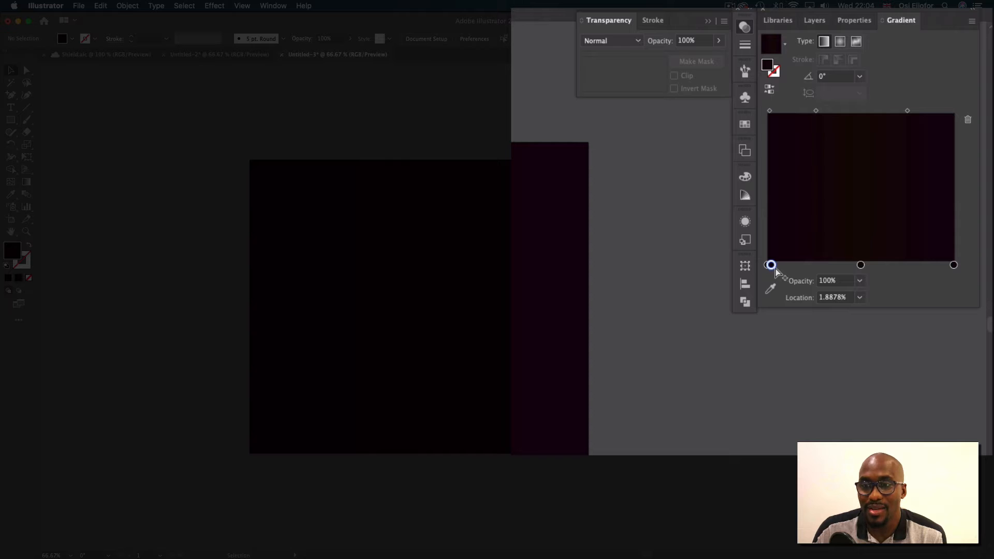
pyautogui.click(967, 120)
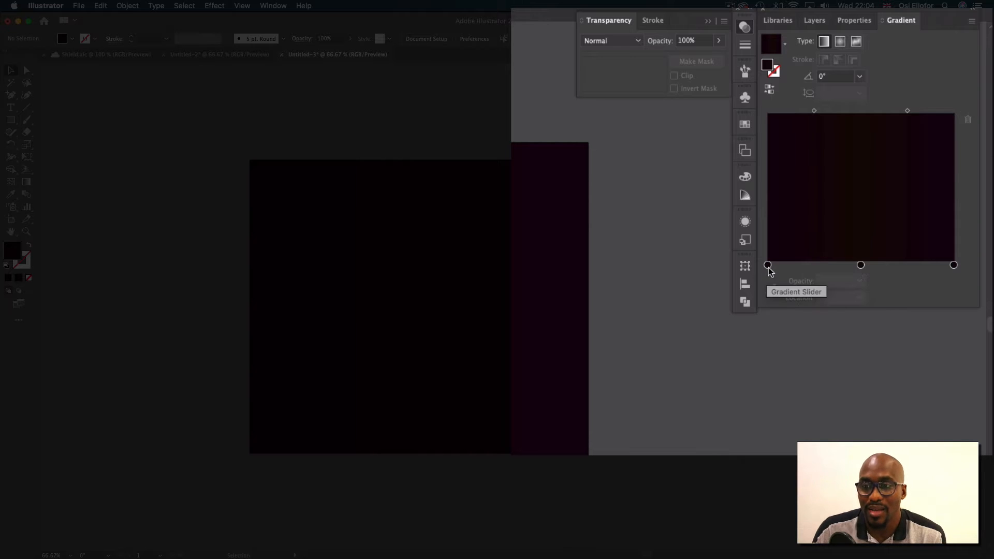
pyautogui.click(768, 266)
pyautogui.doubleClick(768, 266)
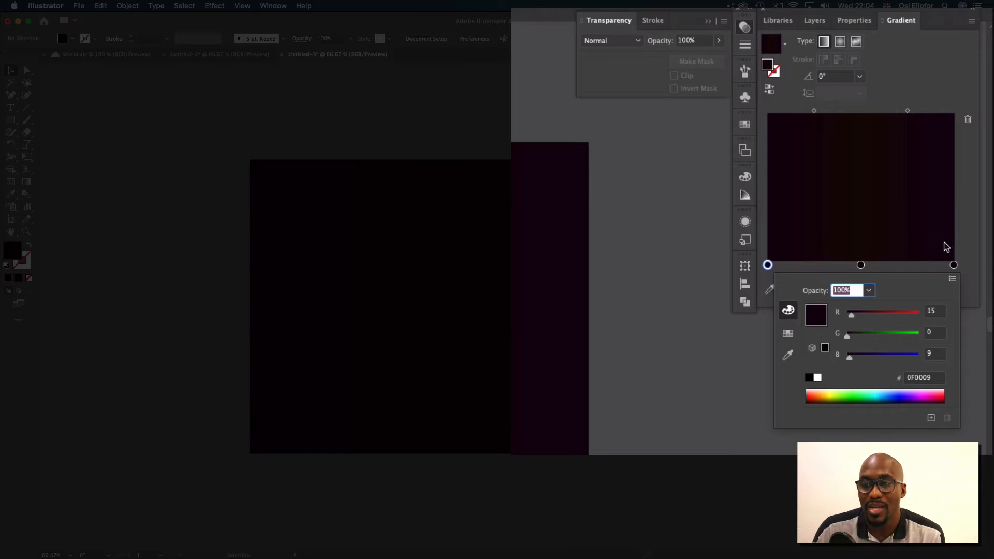
pyautogui.click(861, 265)
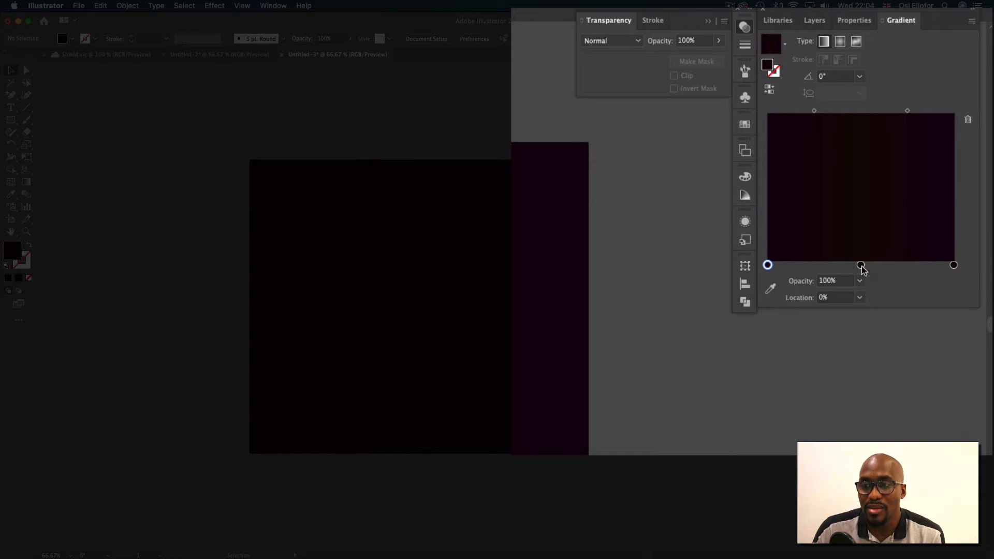
pyautogui.click(860, 265)
pyautogui.doubleClick(861, 266)
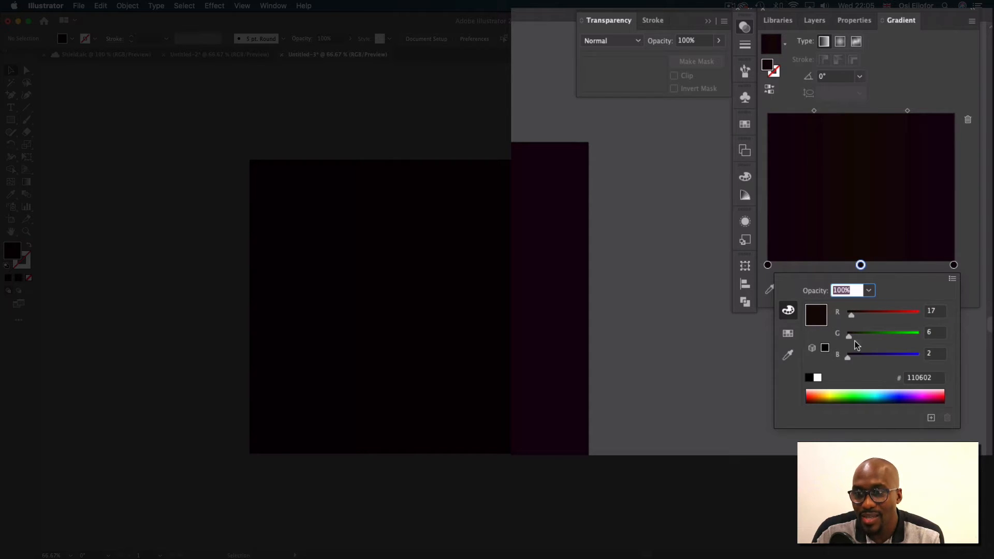
pyautogui.click(953, 266)
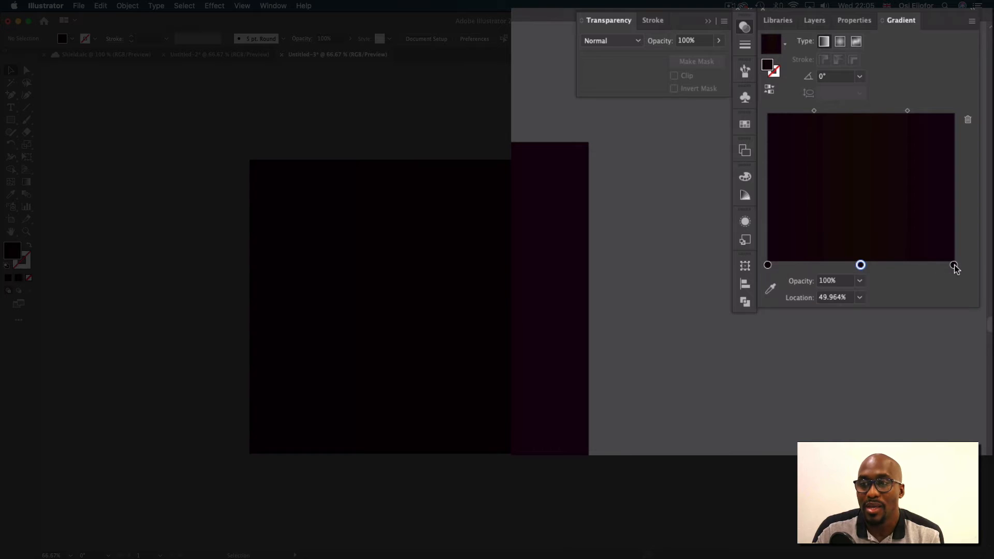
pyautogui.doubleClick(954, 265)
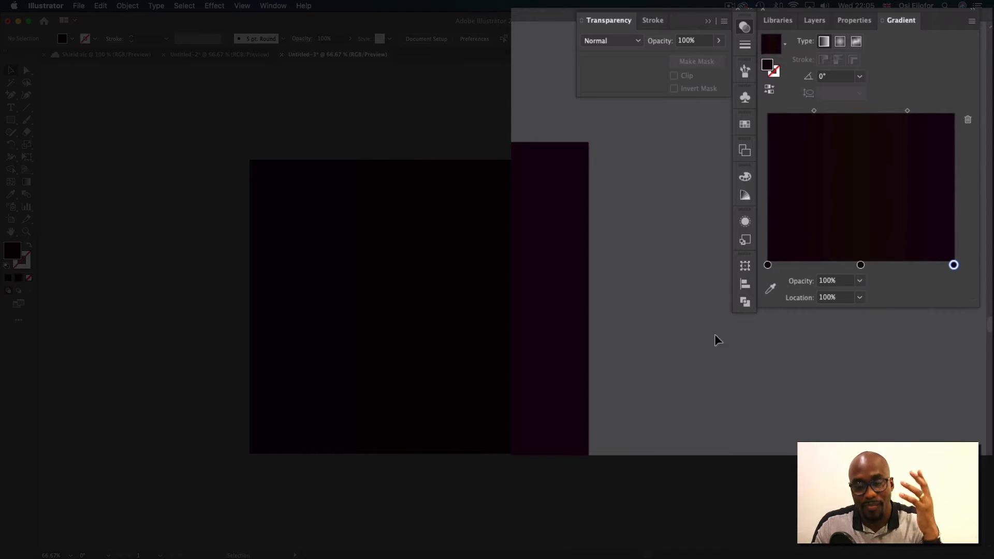
# Lock Layer 1 again and draw a circle about 256 px in diameter on Layer 2 from the artboard's centre
pyautogui.click(825, 22)
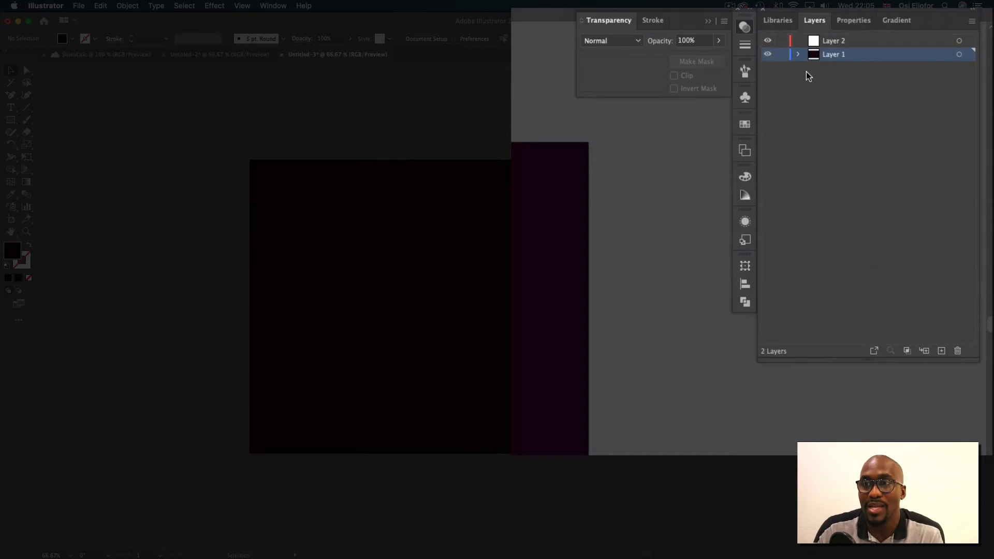
pyautogui.click(823, 42)
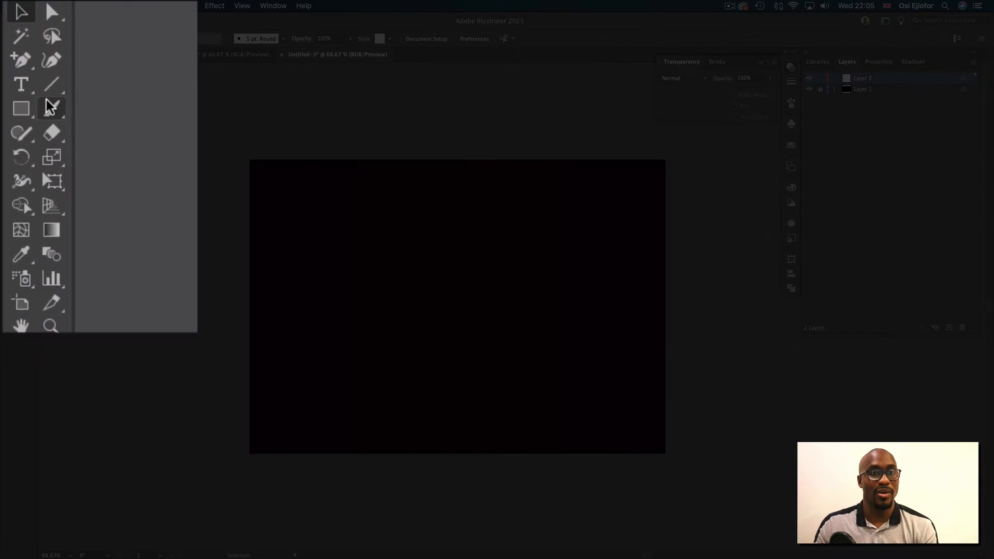
pyautogui.click(11, 120)
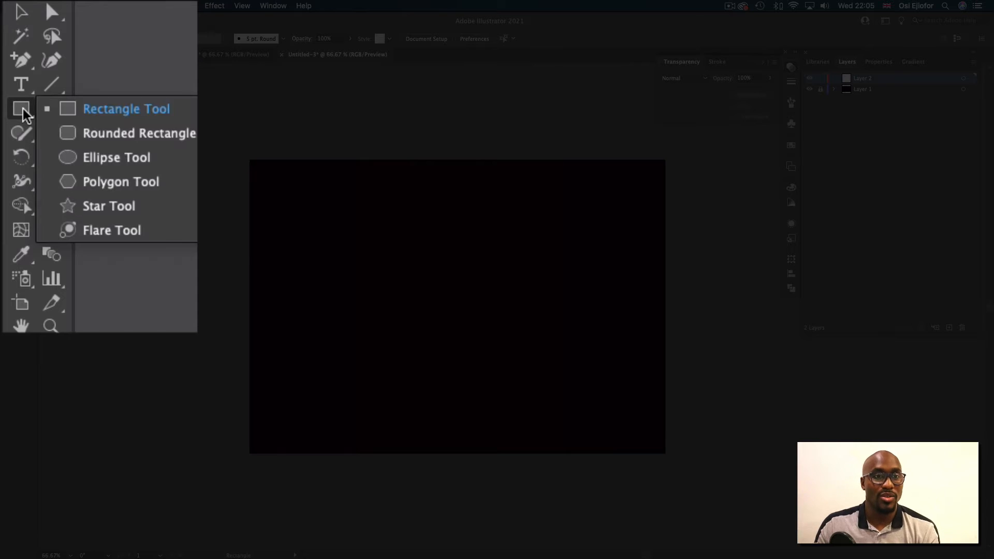
pyautogui.click(98, 158)
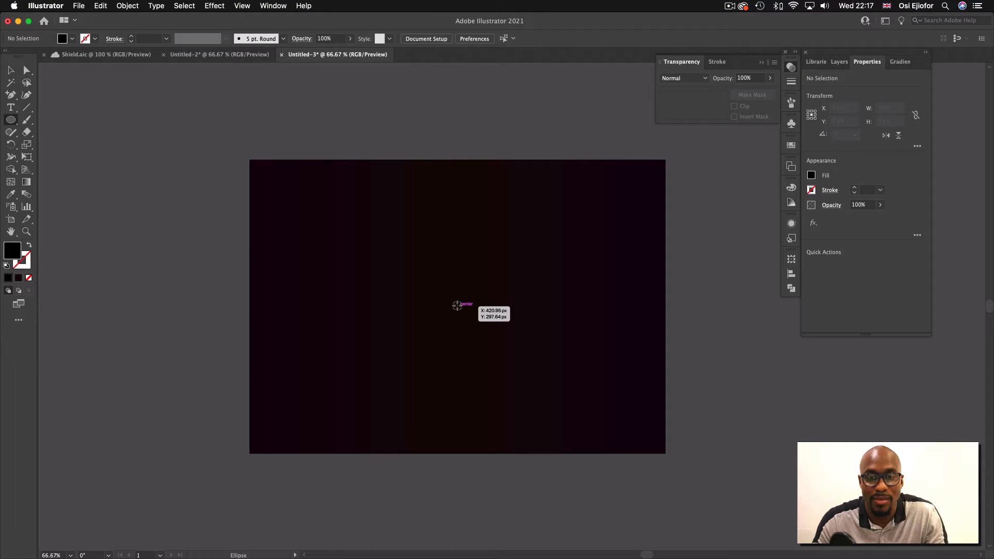
pyautogui.moveTo(457, 305); pyautogui.dragTo(520, 253)
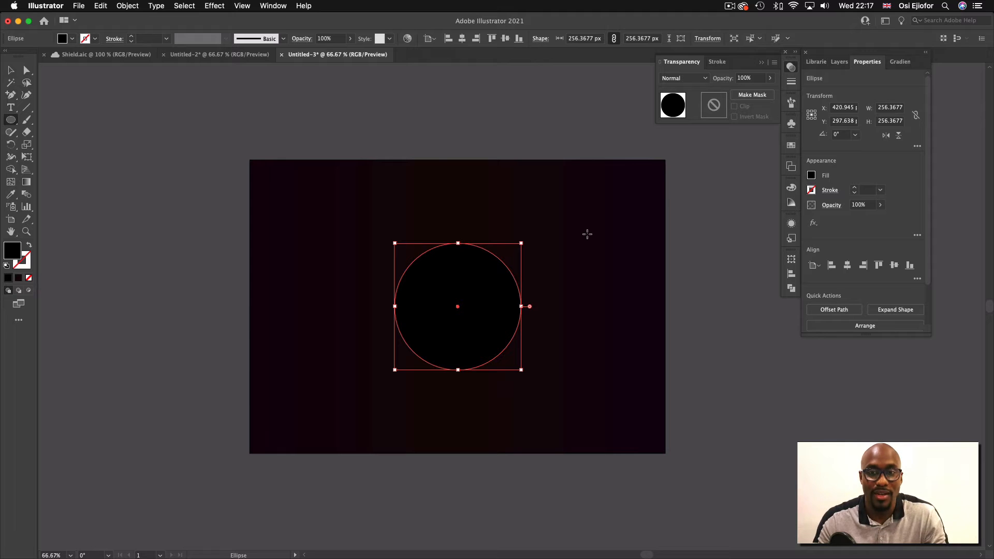
# Draw a second circle about 185 px in diameter near the artboard's upper-right corner and undo it
pyautogui.moveTo(588, 234); pyautogui.dragTo(633, 233)
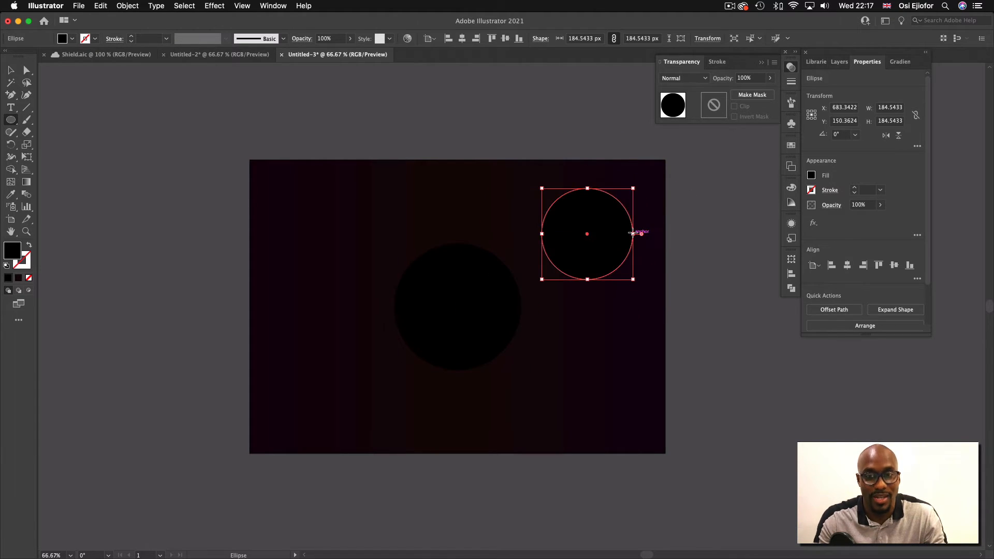
pyautogui.press('super+z')
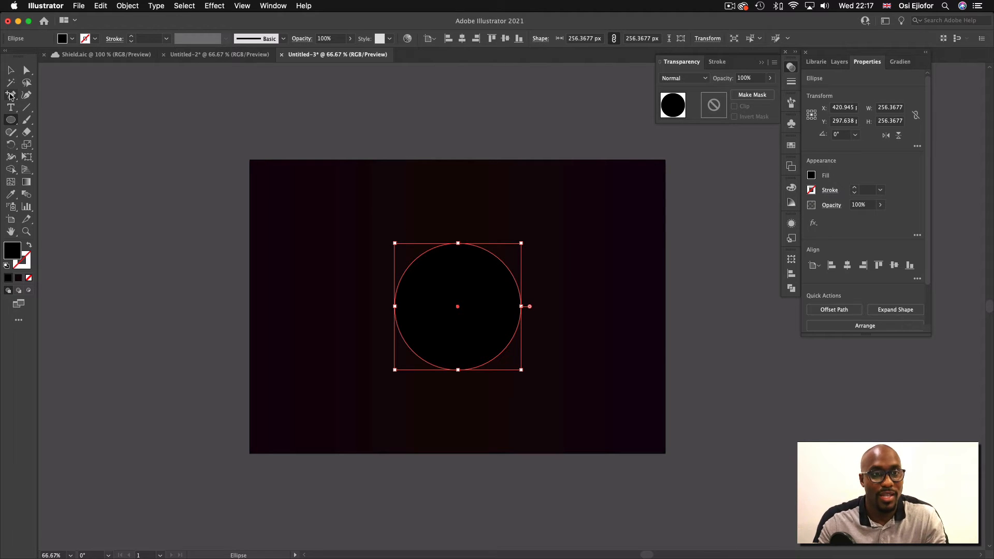
# Remove the central circle's fill and give it a white stroke
pyautogui.click(13, 73)
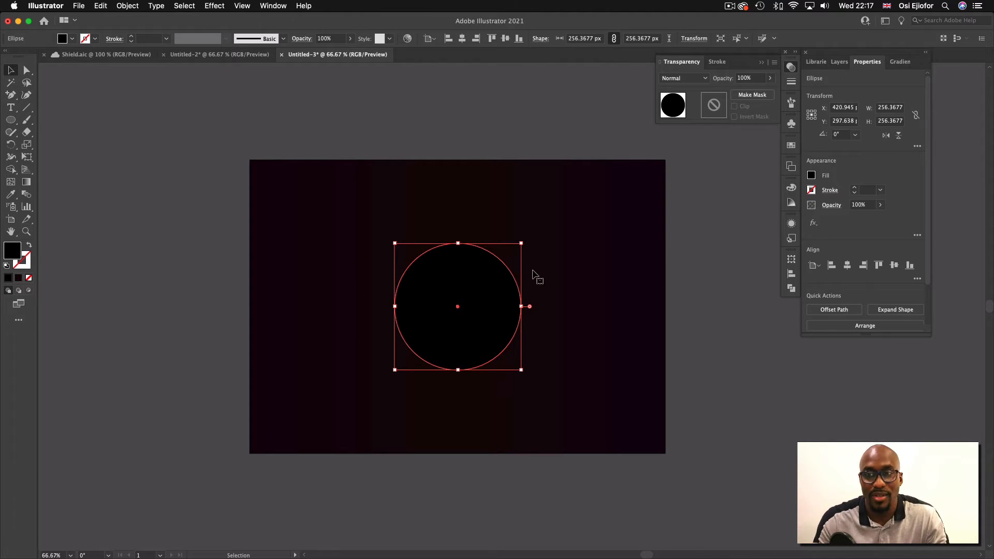
pyautogui.click(811, 177)
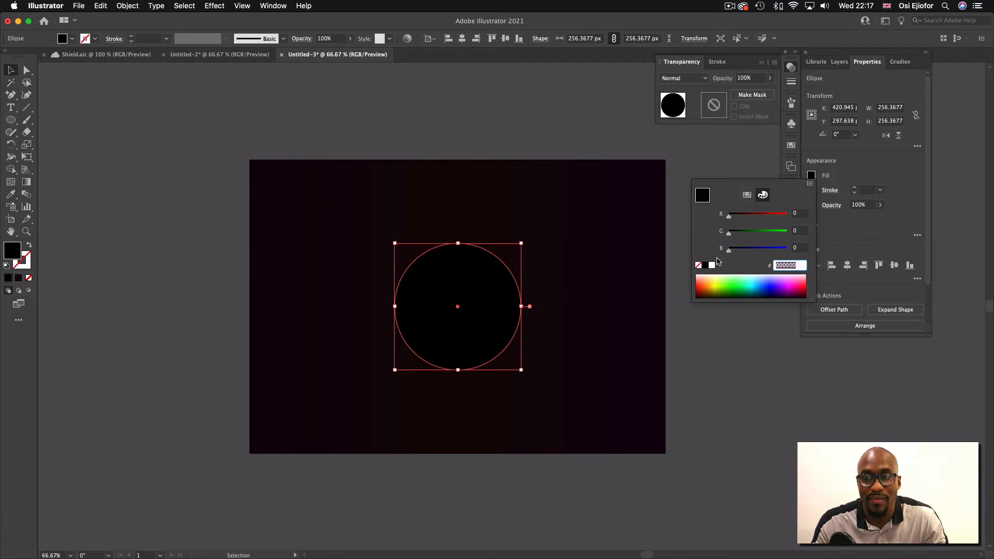
pyautogui.click(698, 265)
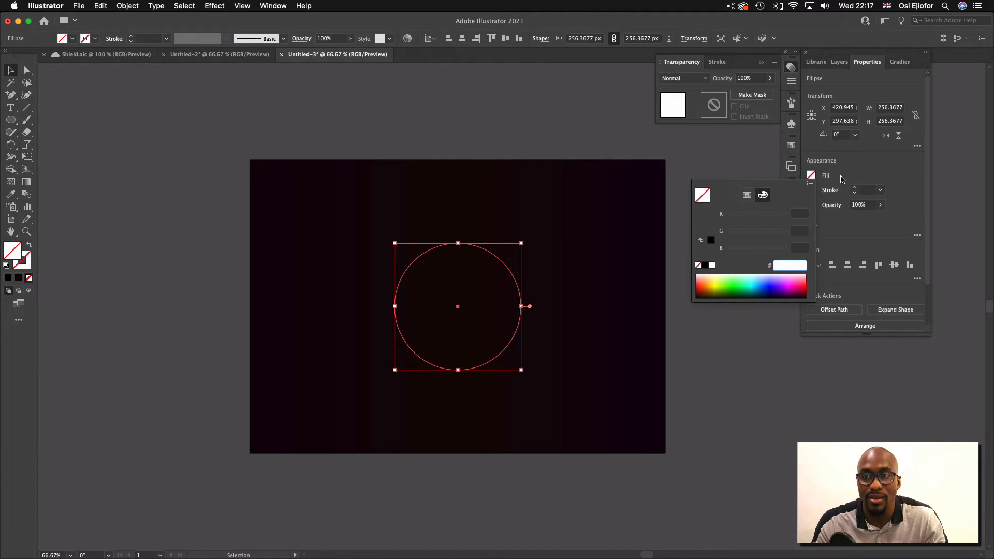
pyautogui.click(811, 191)
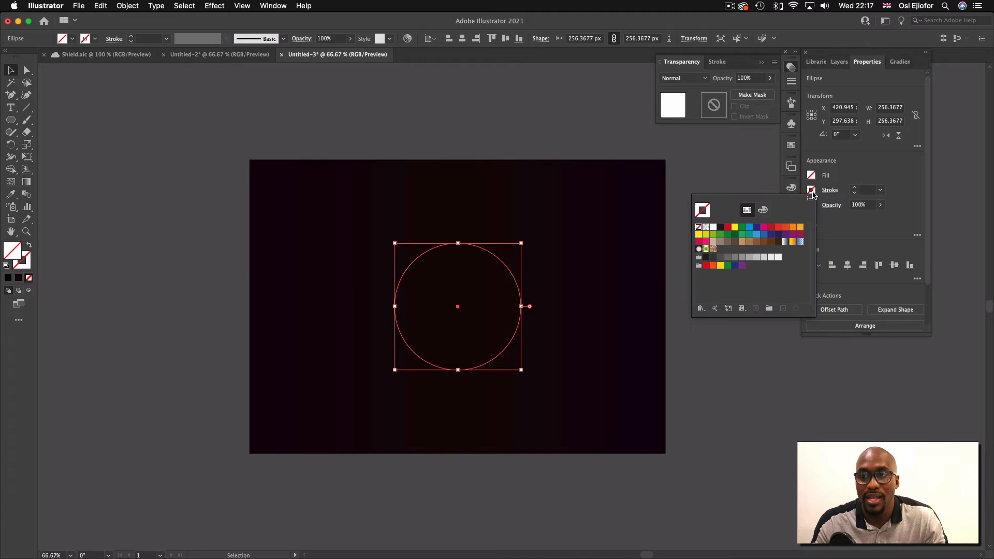
pyautogui.click(715, 228)
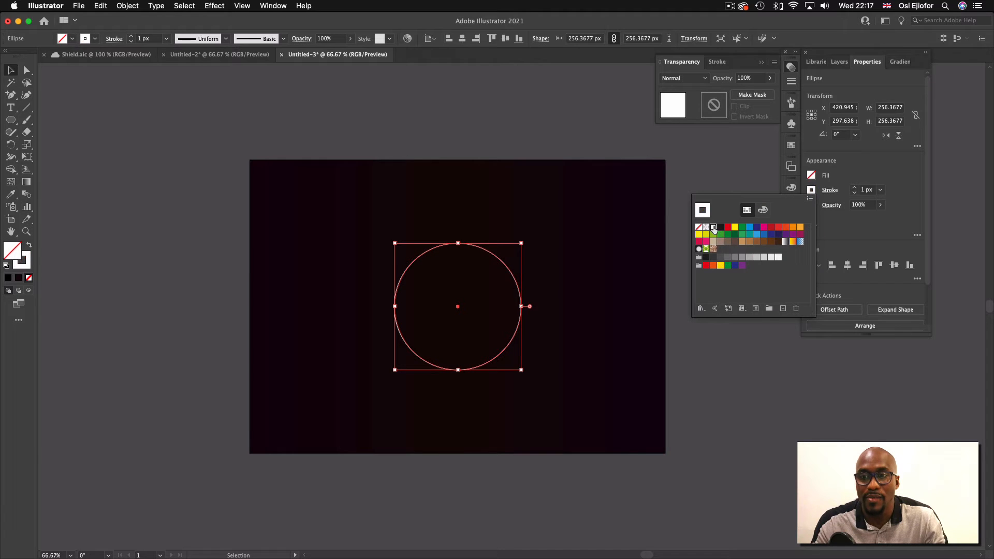
# Increase the circle's stroke weight to 17 px
pyautogui.click(855, 189)
pyautogui.click(854, 189)
pyautogui.click(854, 188)
pyautogui.click(854, 189)
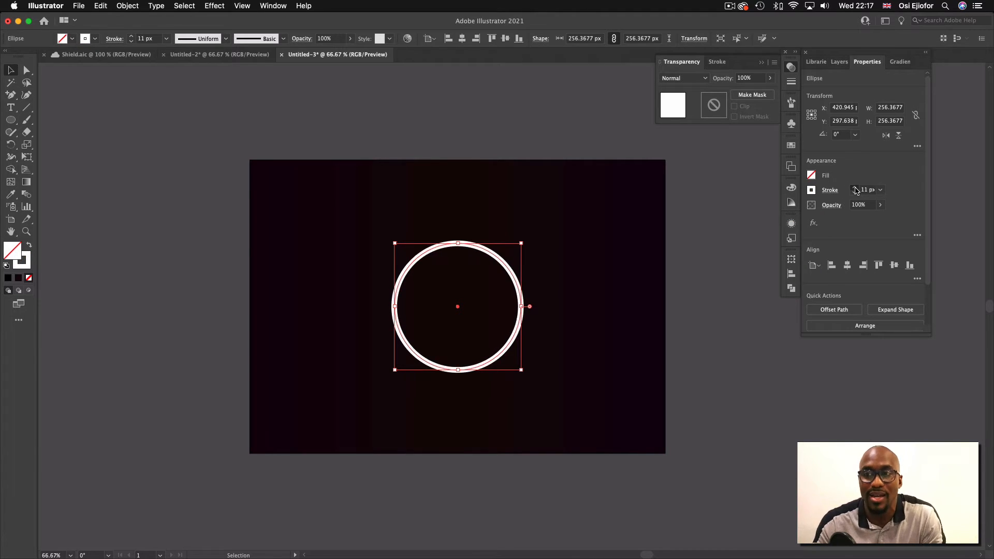
pyautogui.click(855, 189)
pyautogui.click(855, 190)
pyautogui.click(855, 190)
pyautogui.click(855, 190)
pyautogui.click(855, 189)
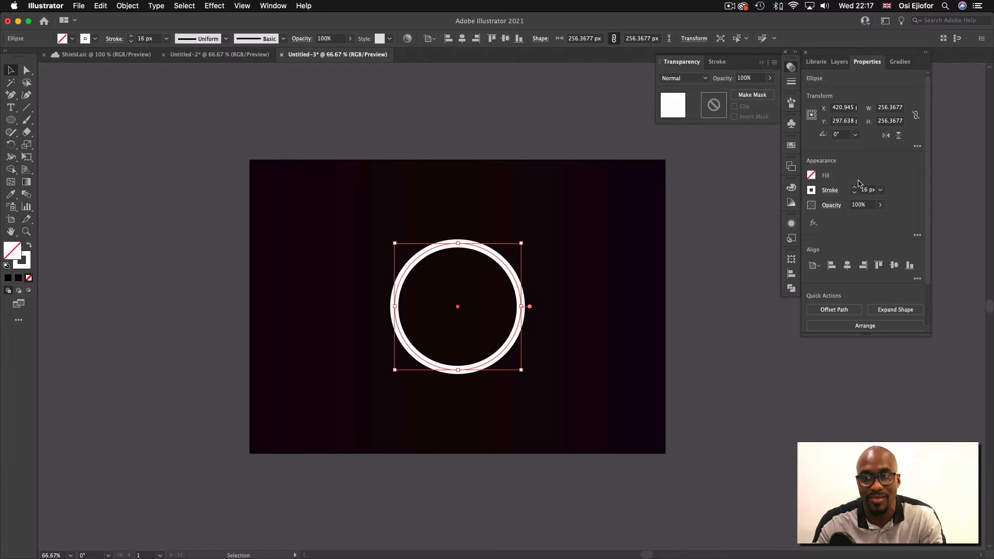
pyautogui.click(855, 189)
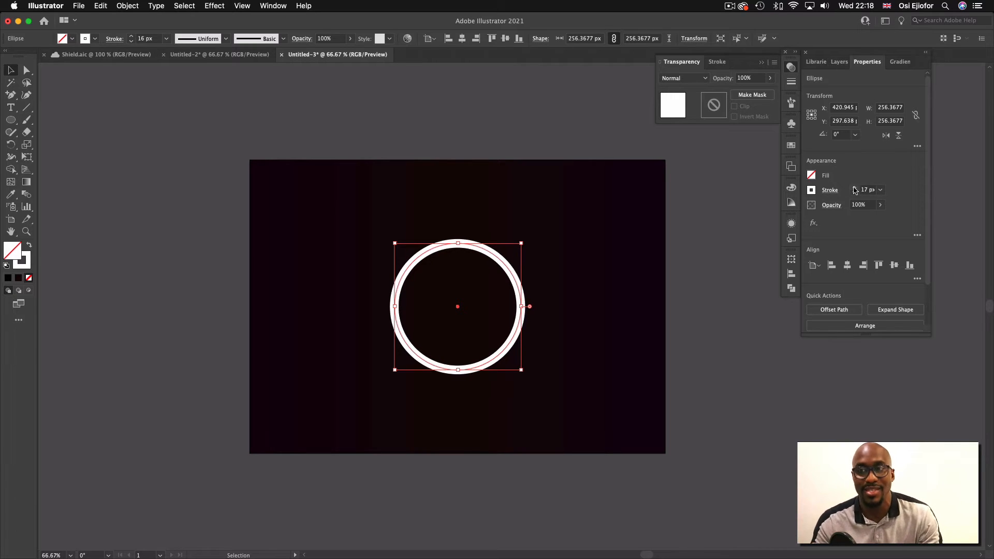
pyautogui.click(743, 242)
# Expand the white circle outline into a shape with only Stroke enabled, leaving Fill unticked
pyautogui.click(481, 252)
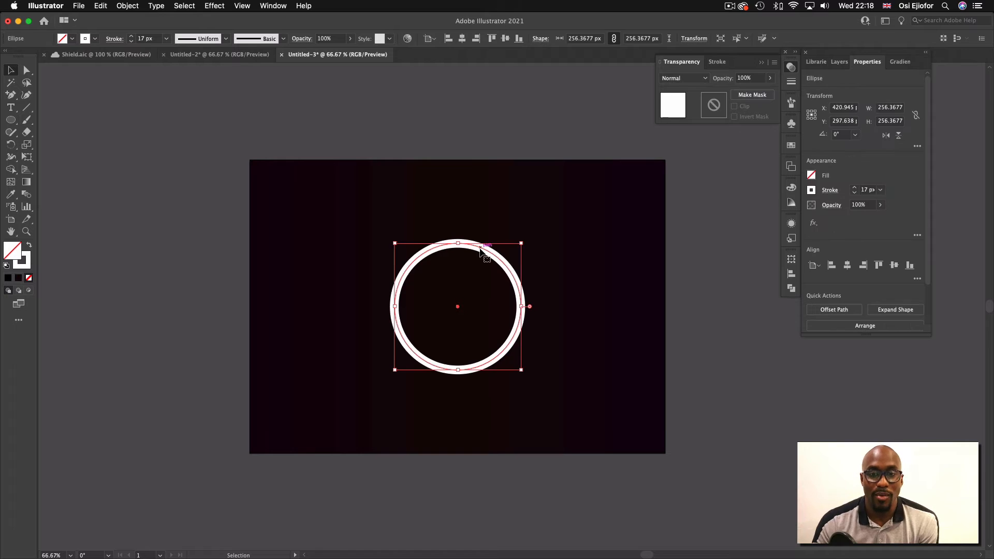
pyautogui.click(128, 6)
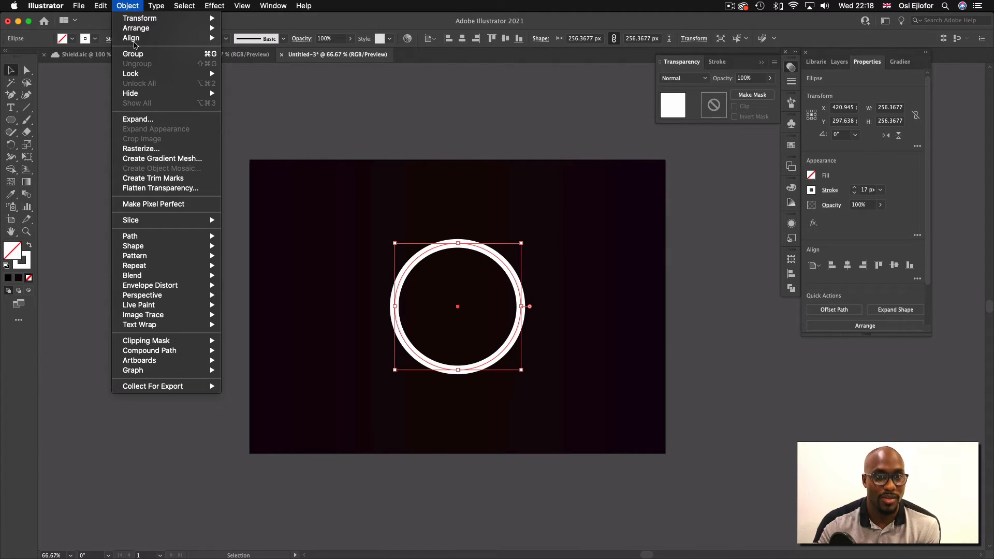
pyautogui.click(144, 119)
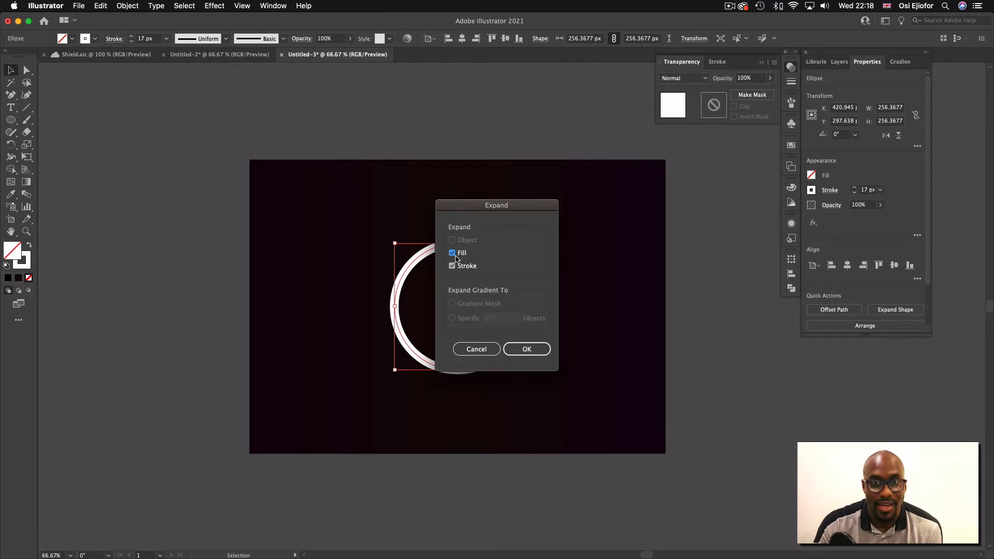
pyautogui.click(452, 253)
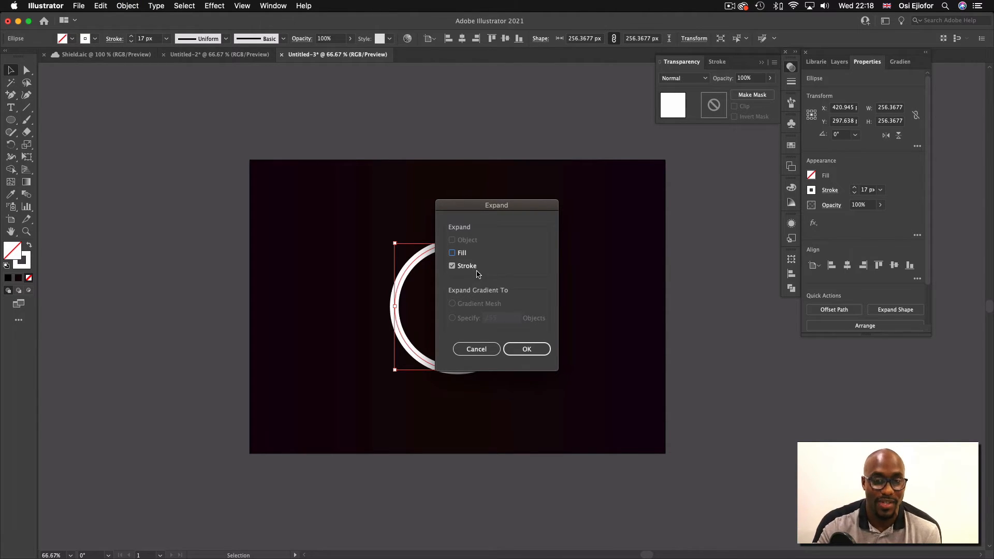
pyautogui.click(526, 347)
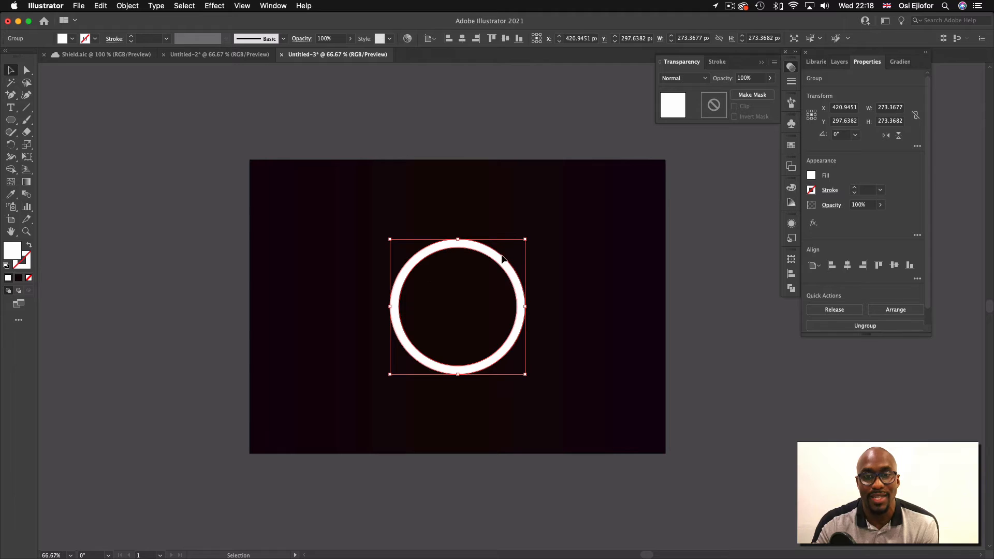
# Remove the expanded ring's fill and offset its path by 100 px with Miter joins and a miter limit of 4
pyautogui.click(812, 176)
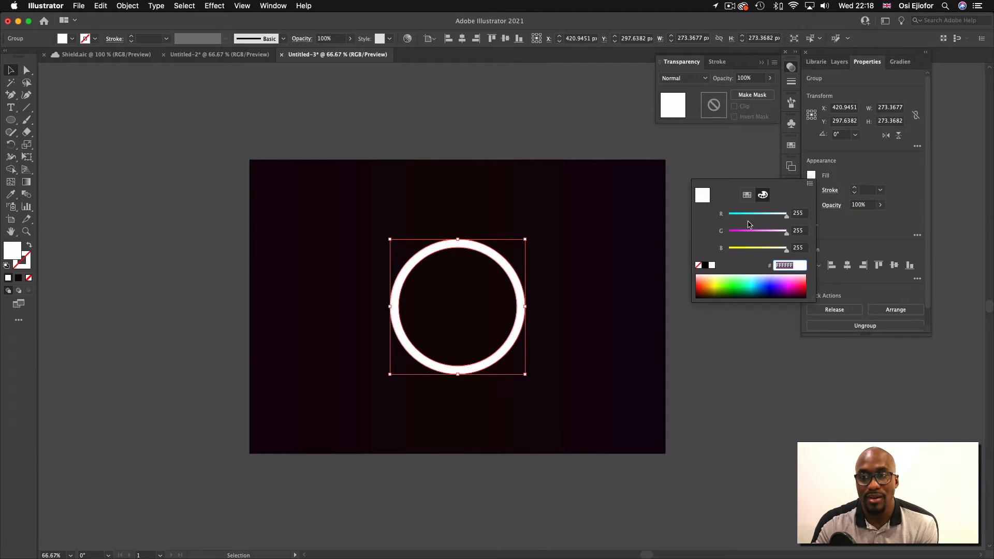
pyautogui.click(699, 265)
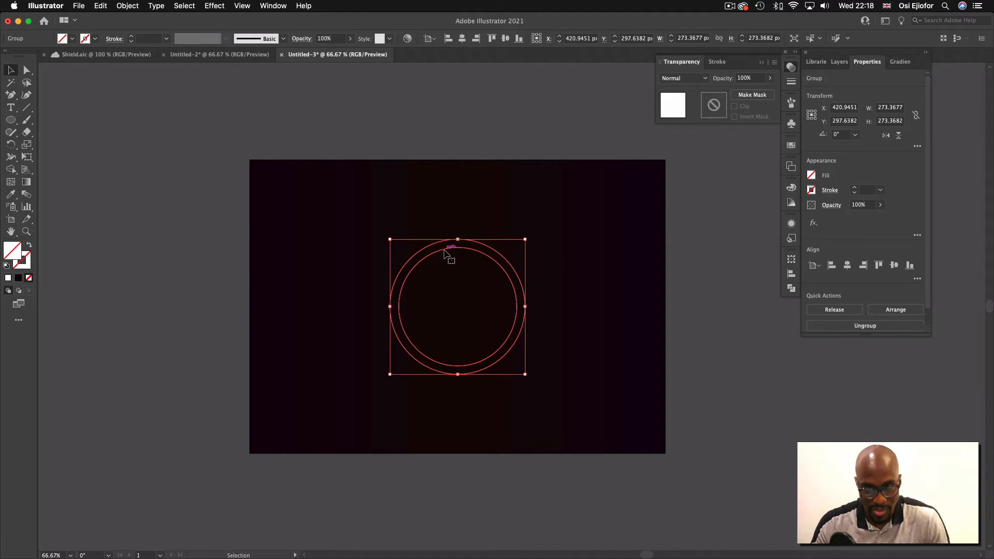
pyautogui.click(128, 6)
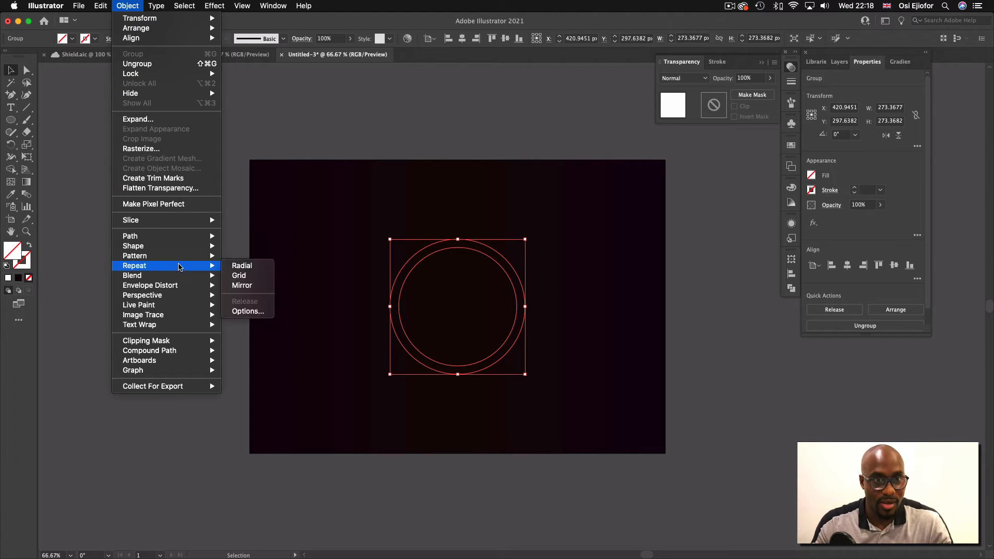
pyautogui.moveTo(202, 236)
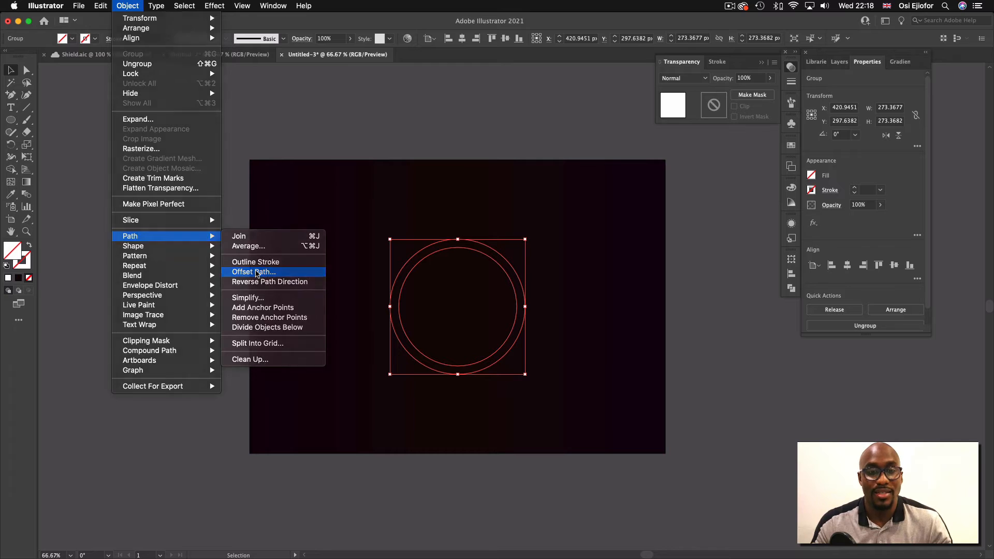
pyautogui.click(255, 272)
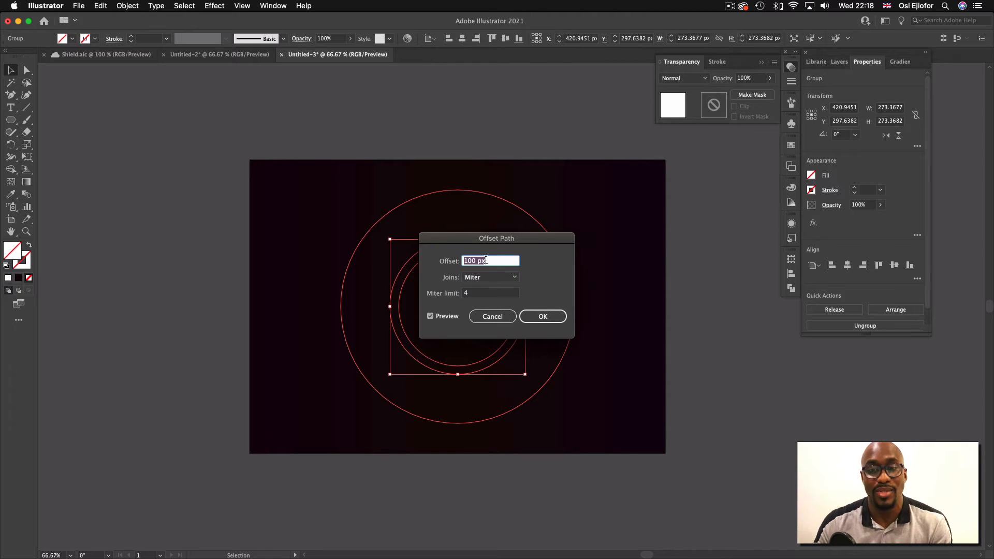
pyautogui.click(60, 6)
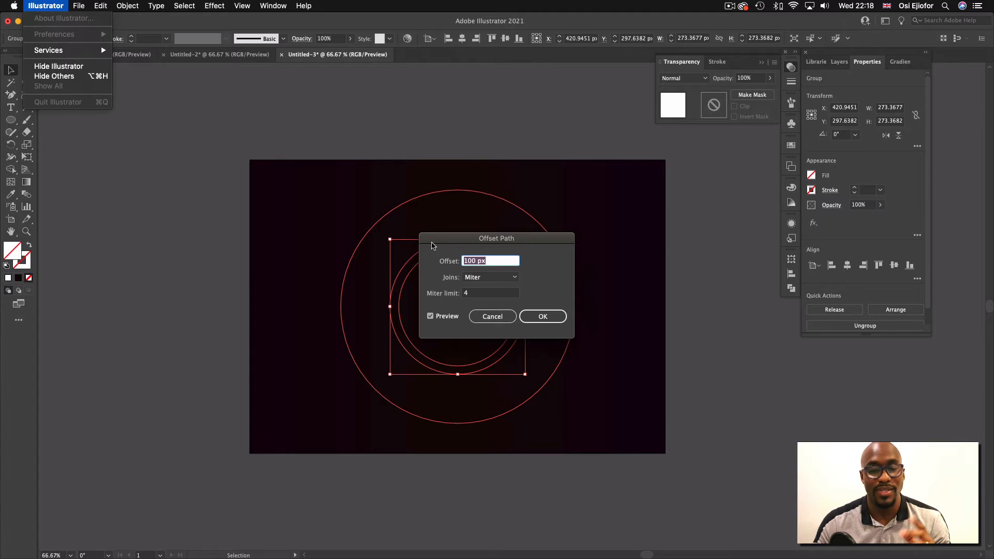
pyautogui.click(528, 261)
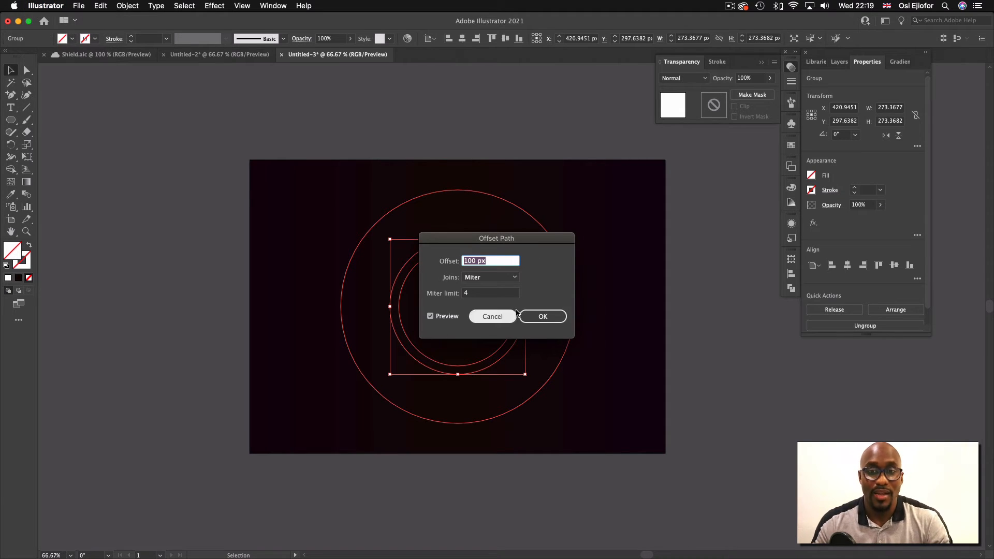
pyautogui.click(543, 317)
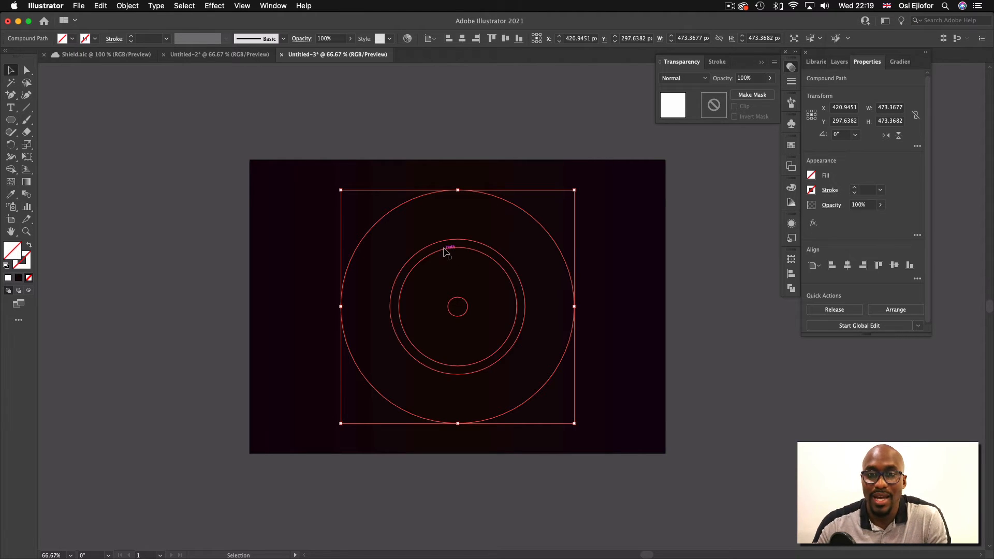
# Ungroup the original ring and its offset path so they are separate objects
pyautogui.click(174, 235)
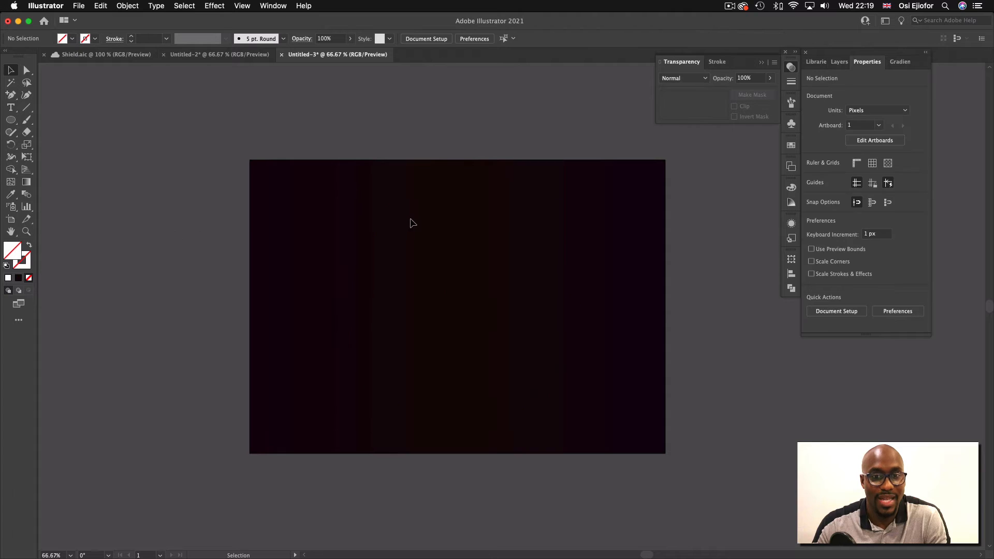
pyautogui.click(382, 224)
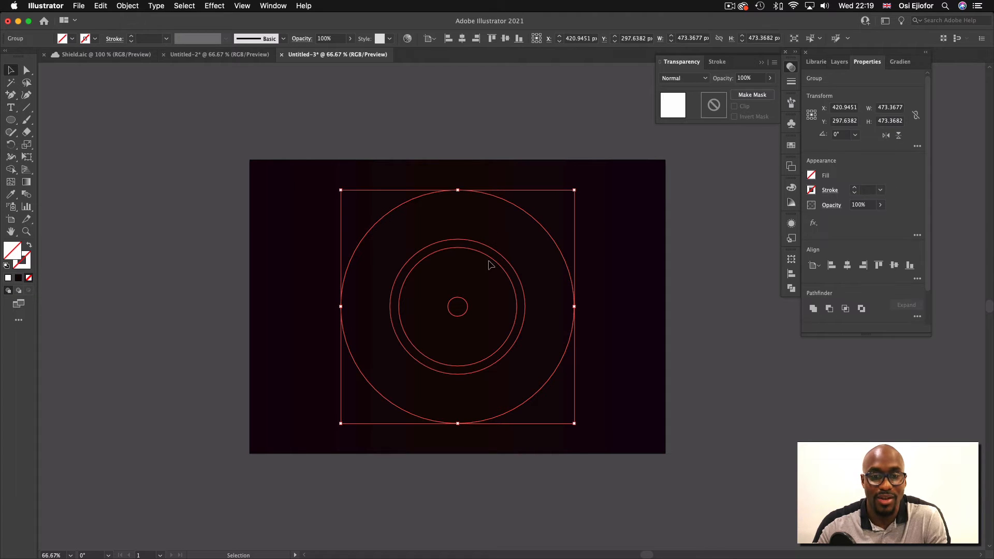
pyautogui.rightClick(408, 265)
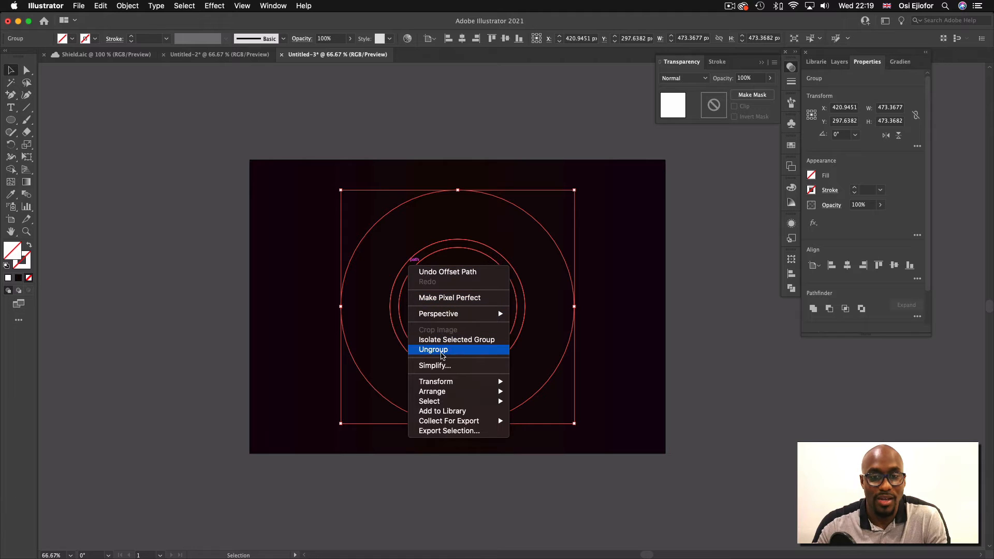
pyautogui.click(440, 351)
pyautogui.click(717, 282)
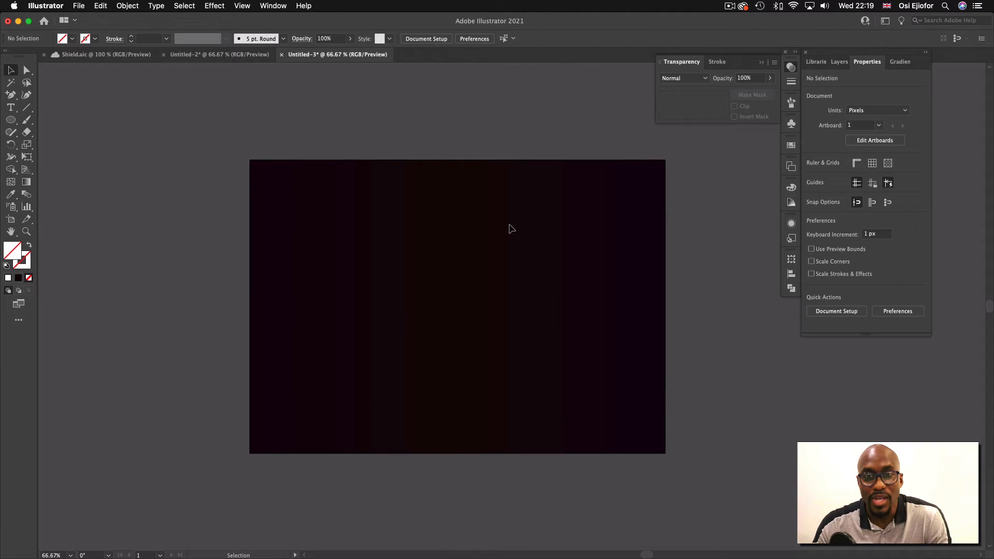
# Fill the original ring, between the offset path's inner and outer circles, with white (FFFFFF)
pyautogui.click(477, 250)
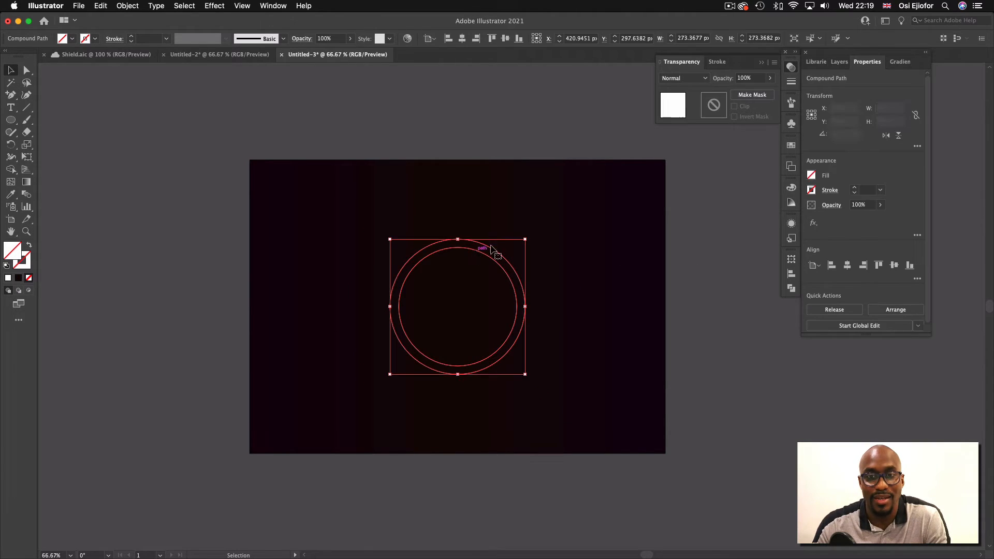
pyautogui.click(812, 176)
pyautogui.click(710, 265)
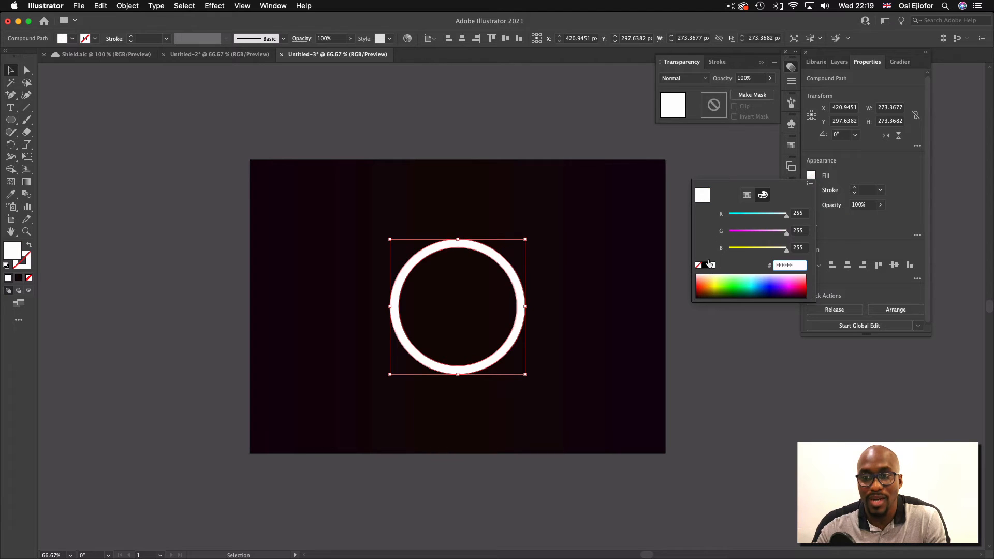
pyautogui.click(717, 159)
pyautogui.click(557, 252)
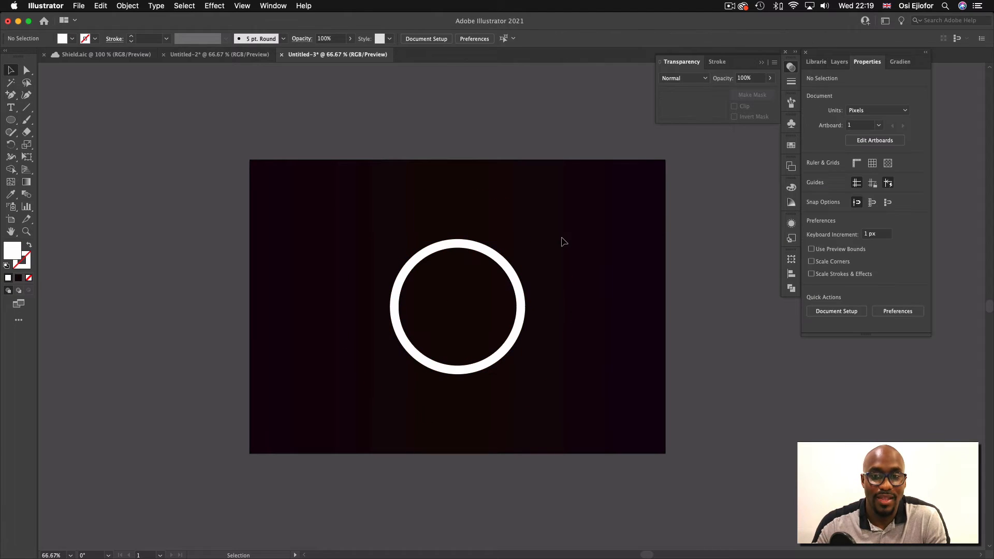
# Fill the larger offset ring behind the white ring with black
pyautogui.click(555, 238)
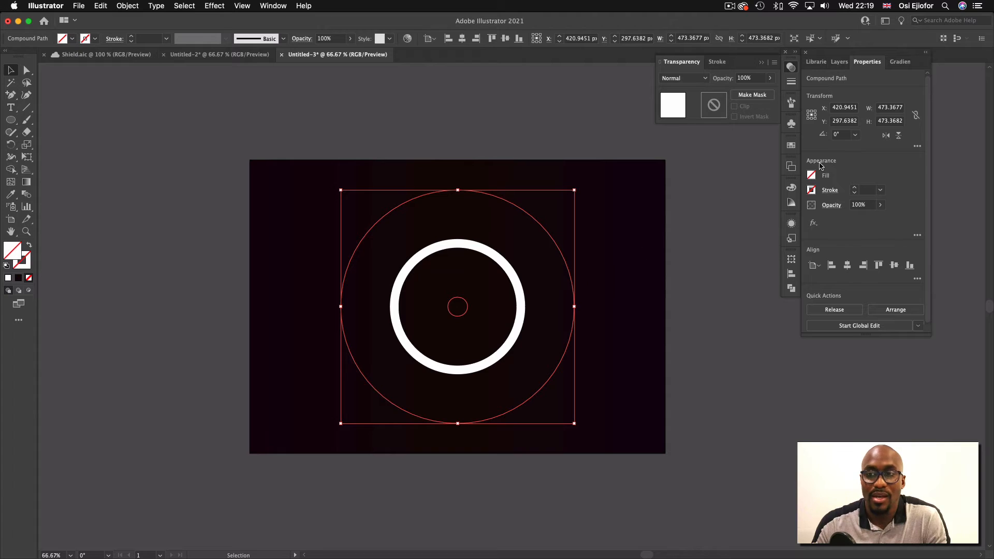
pyautogui.click(812, 176)
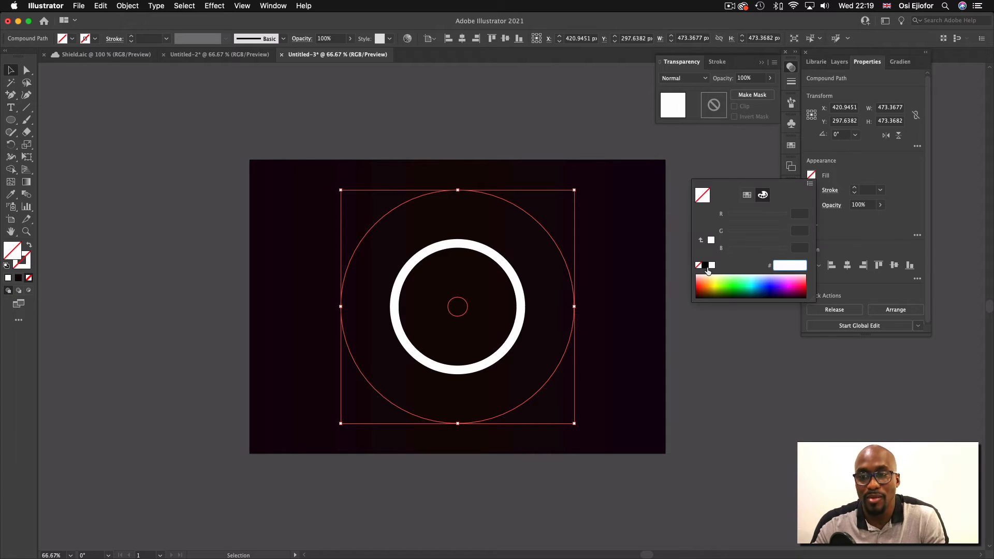
pyautogui.click(705, 265)
pyautogui.click(724, 163)
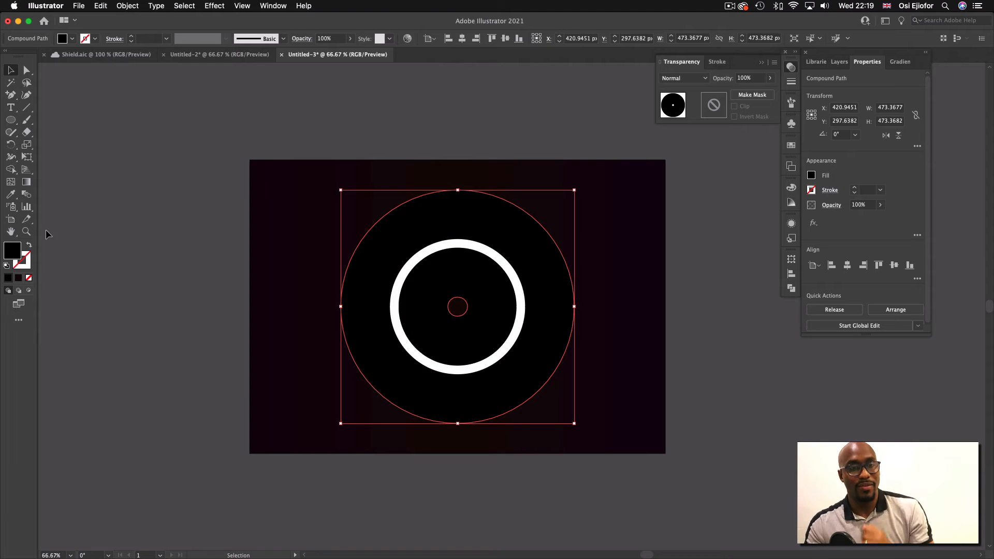
# Blend the black offset ring with the white ring using the Blend tool
pyautogui.click(29, 196)
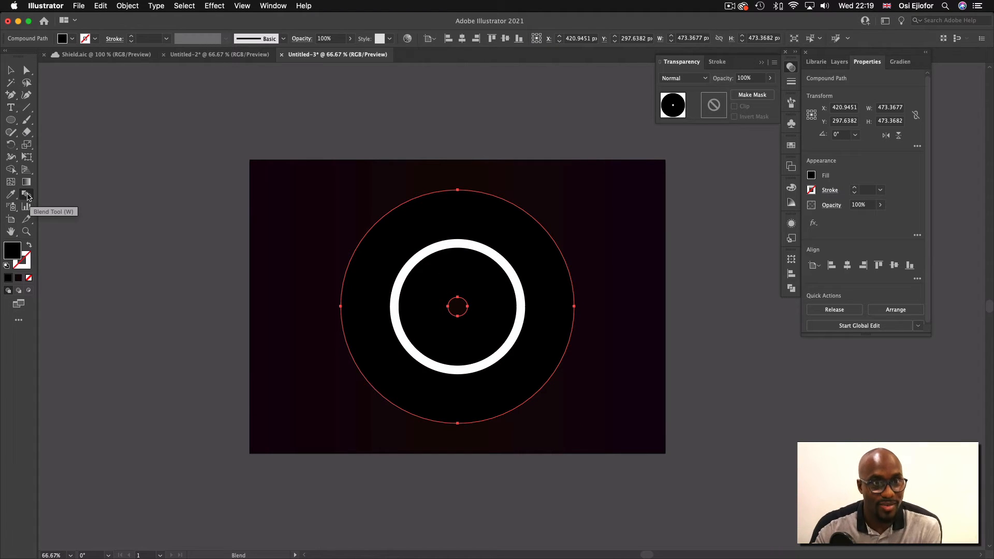
pyautogui.click(386, 242)
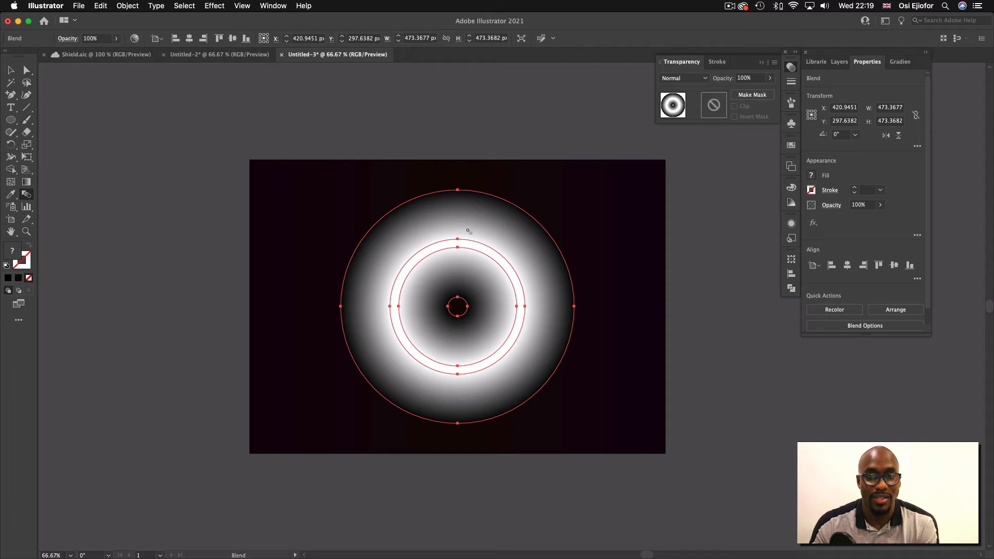
pyautogui.click(11, 70)
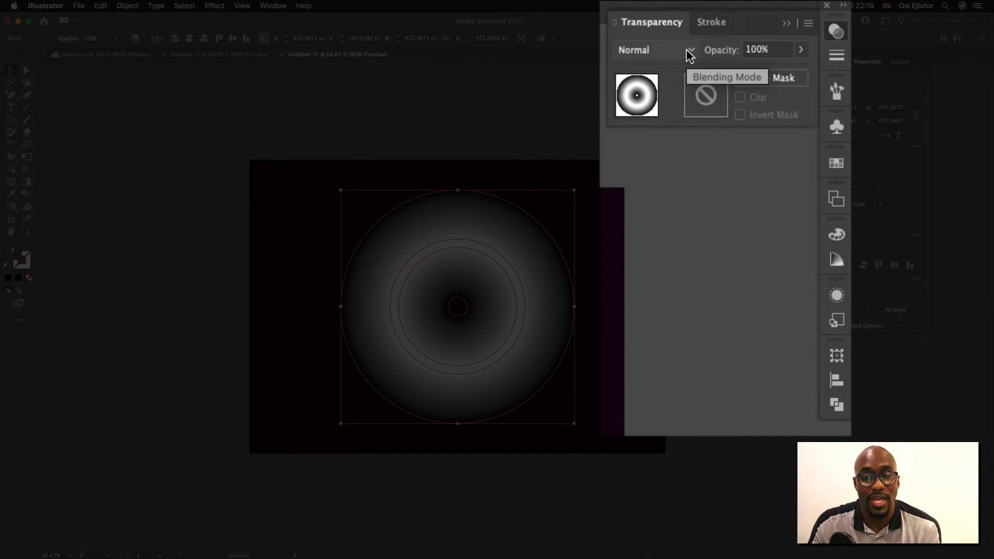
# Set the blended ring's blending mode to Color Dodge and deselect it
pyautogui.click(689, 51)
pyautogui.click(665, 193)
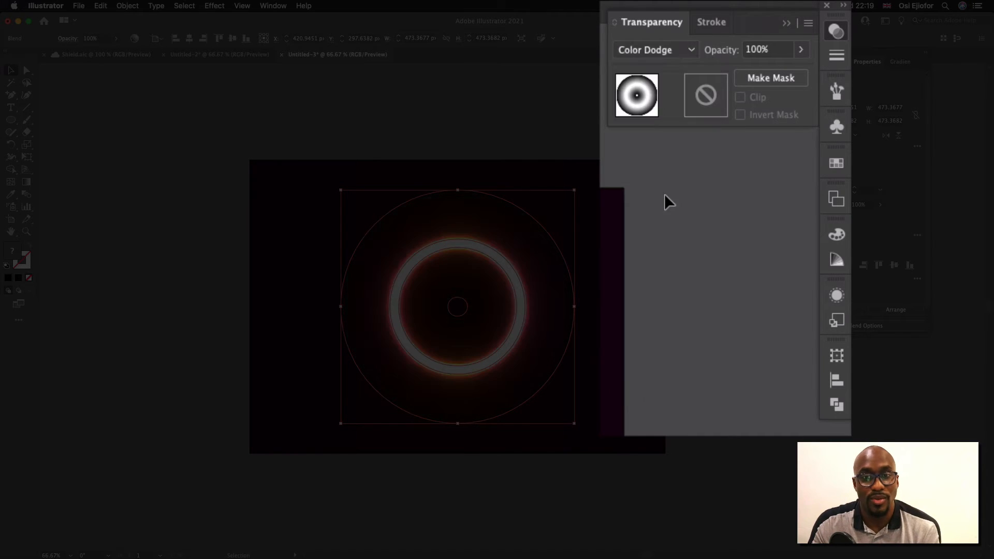
pyautogui.click(688, 338)
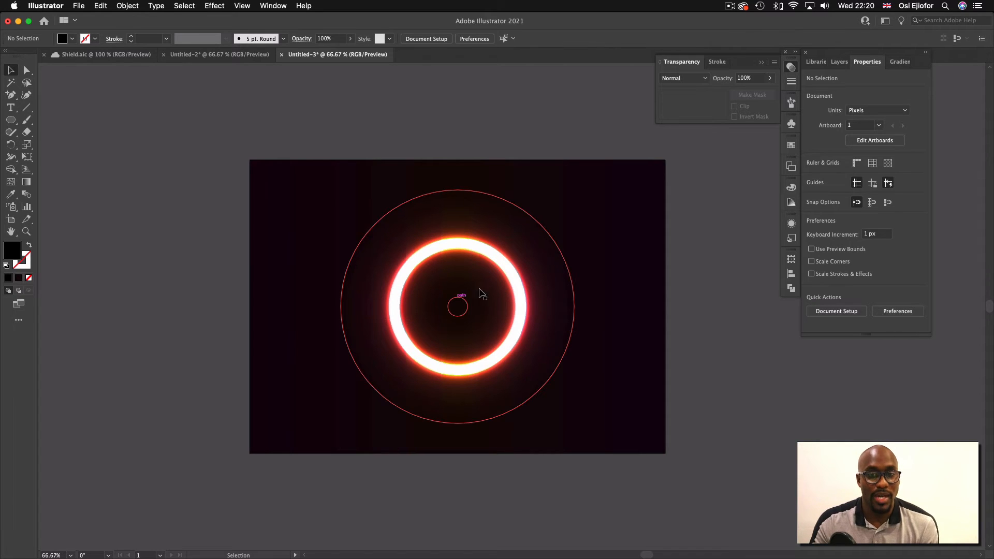
# Add a new layer above the glowing ring's layer and draw a circle about 422 px in diameter around the ring's centre
pyautogui.click(839, 62)
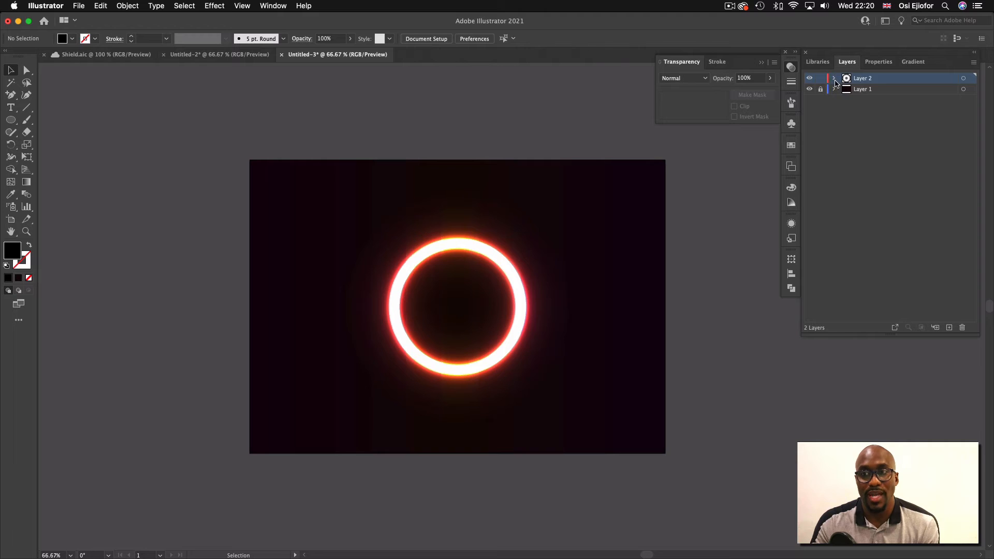
pyautogui.click(949, 327)
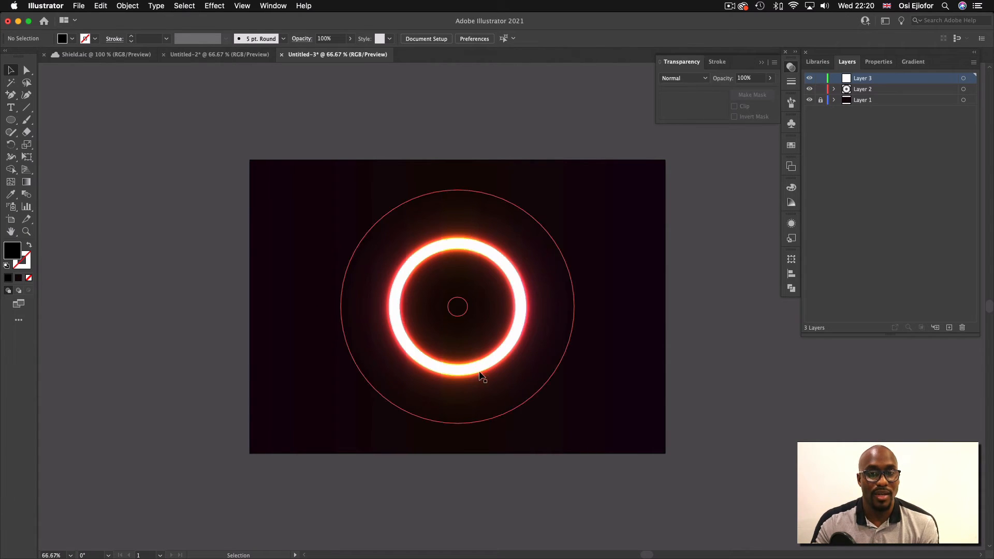
pyautogui.click(10, 120)
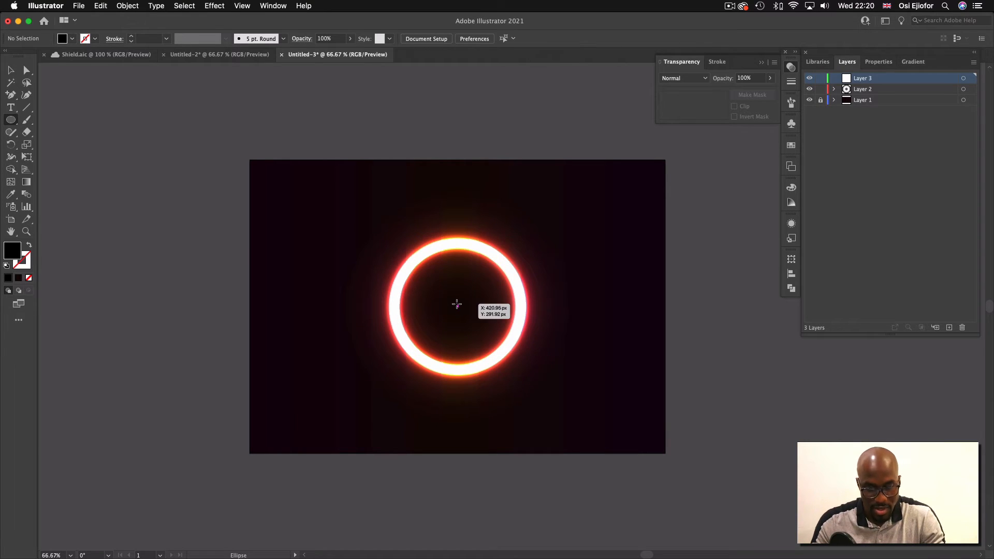
pyautogui.moveTo(456, 304); pyautogui.dragTo(562, 199)
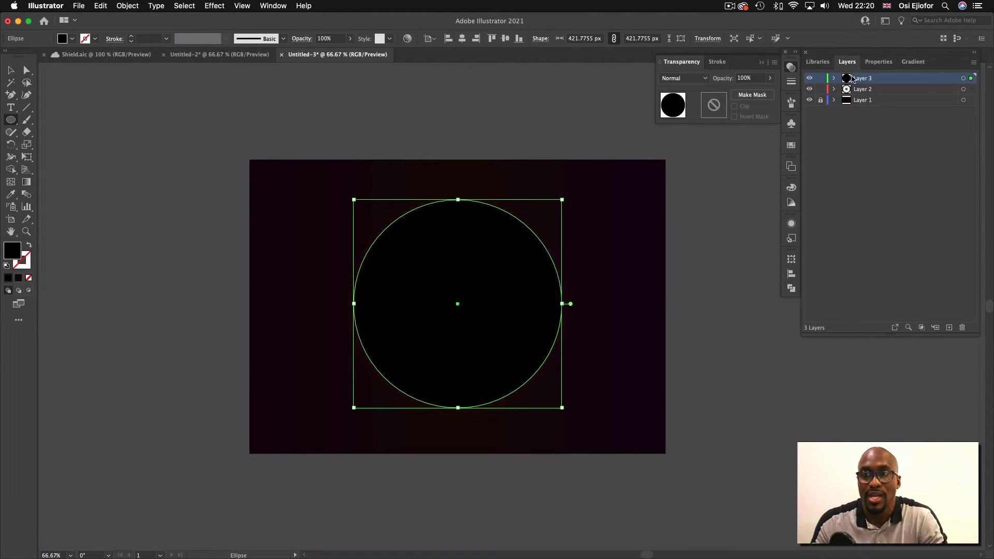
# Remove the new circle's fill and give it a white stroke
pyautogui.click(878, 62)
pyautogui.click(811, 176)
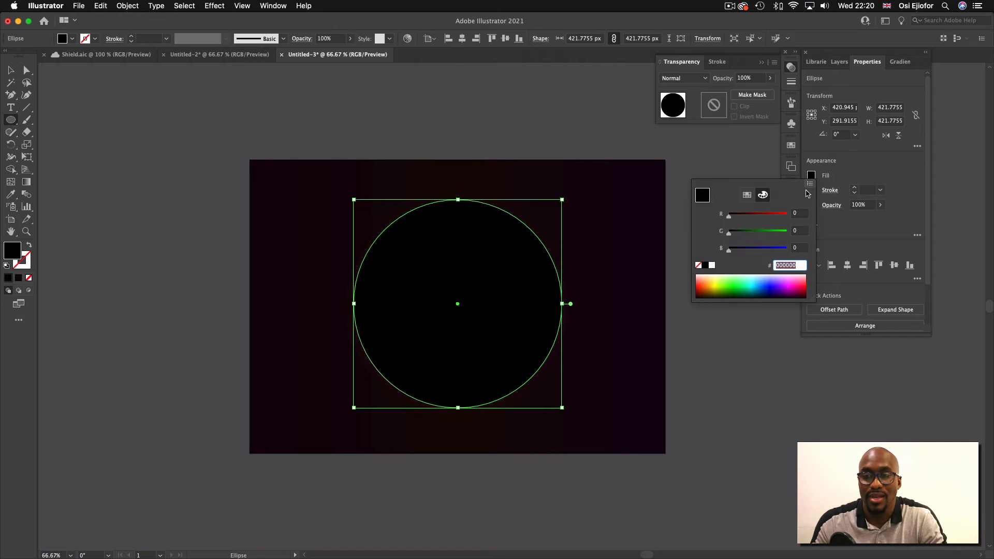
pyautogui.click(698, 265)
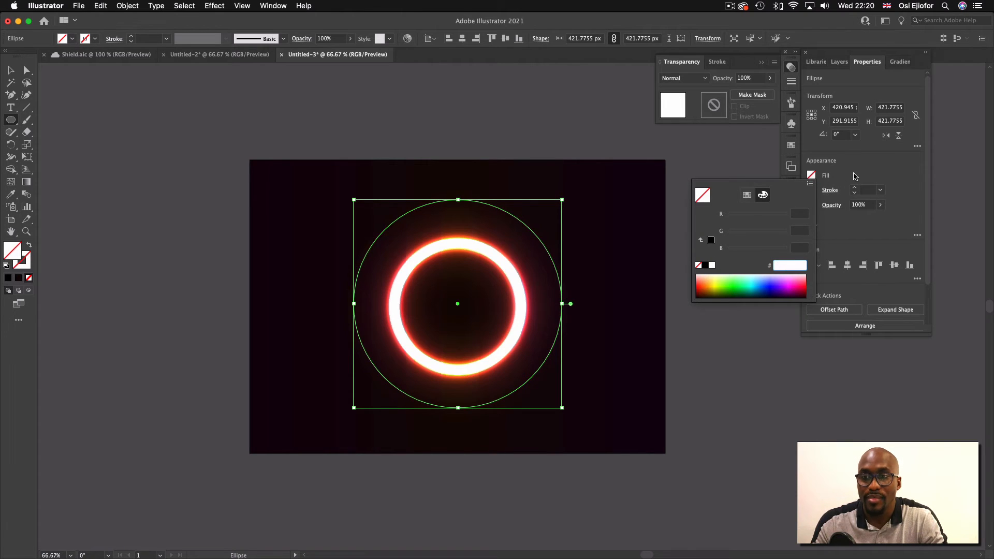
pyautogui.click(855, 176)
pyautogui.click(811, 193)
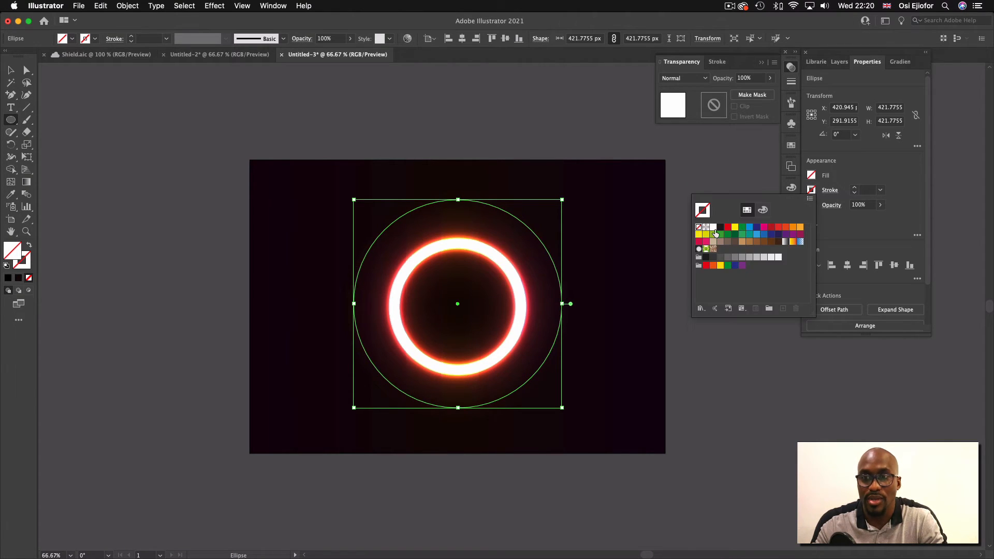
pyautogui.click(714, 227)
# Increase the larger circle's stroke weight to 17 px
pyautogui.click(866, 191)
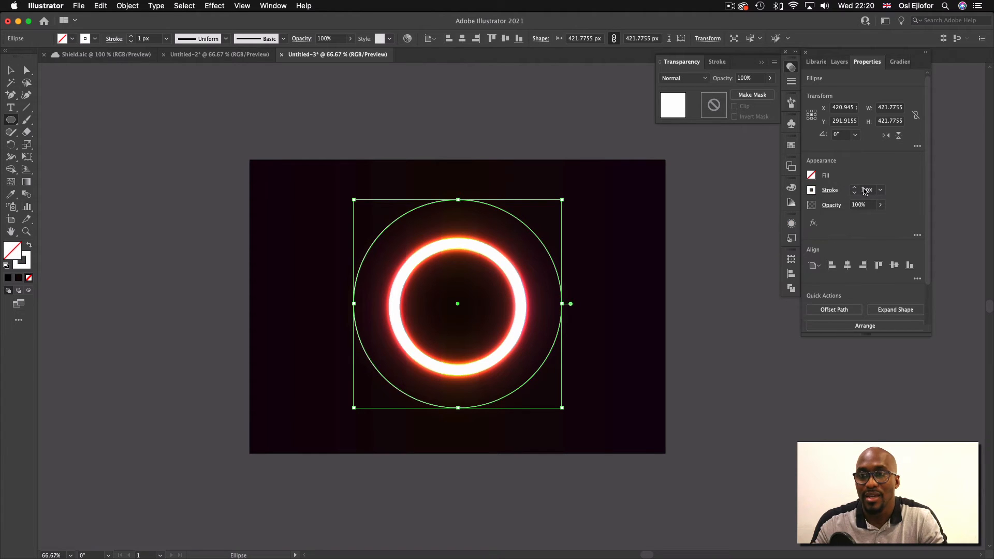
pyautogui.click(854, 189)
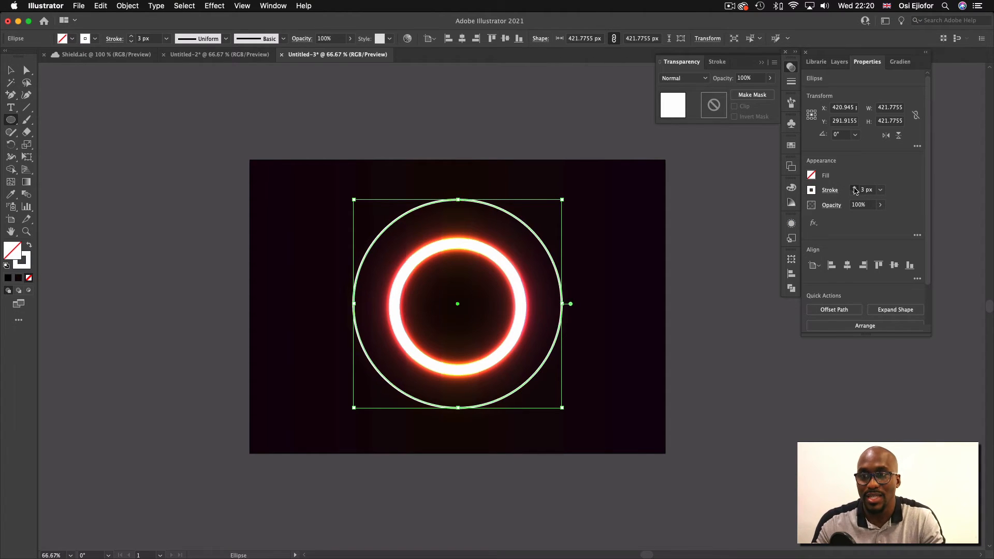
pyautogui.click(854, 188)
pyautogui.click(854, 189)
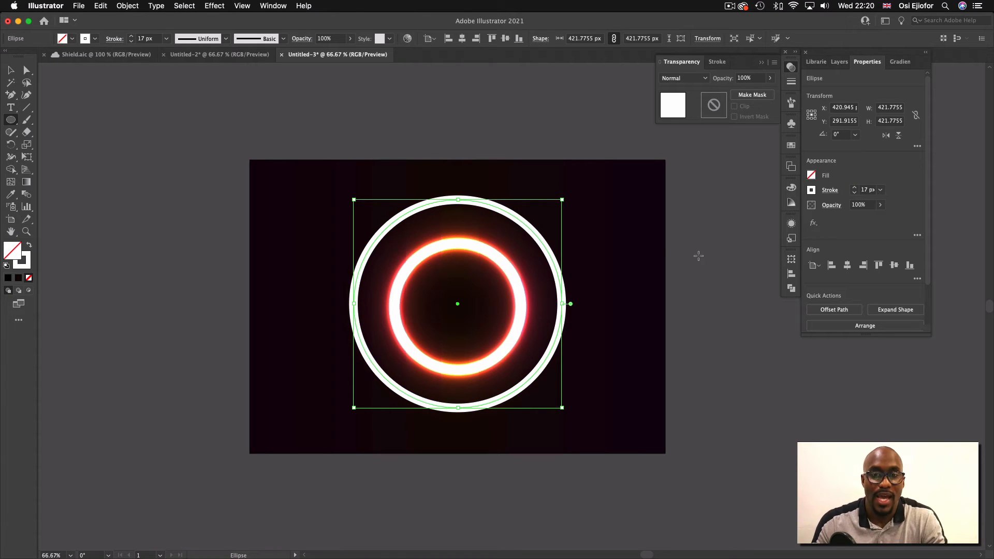
# Expand the larger circle's stroke into an outlined ring, leaving its fill out of the expansion
pyautogui.click(116, 6)
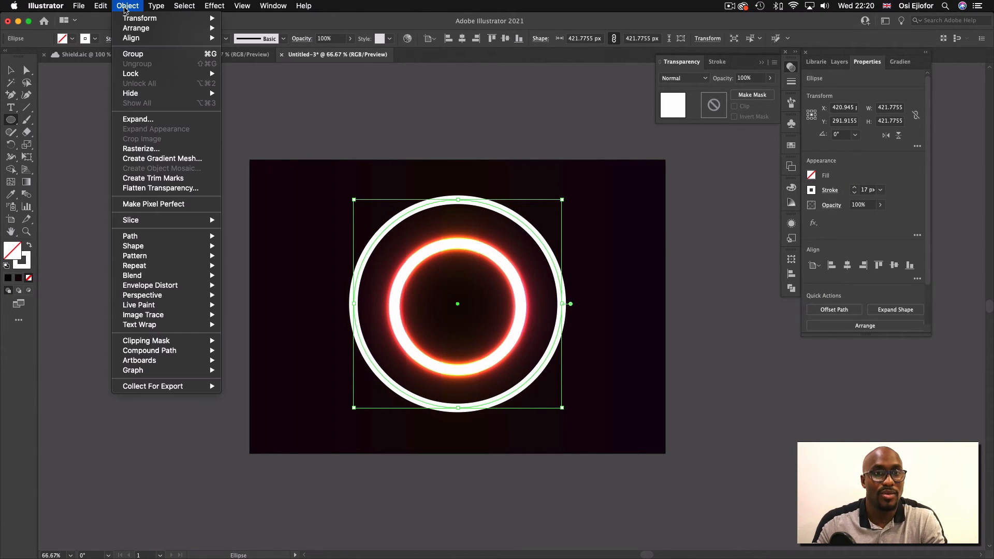
pyautogui.click(136, 116)
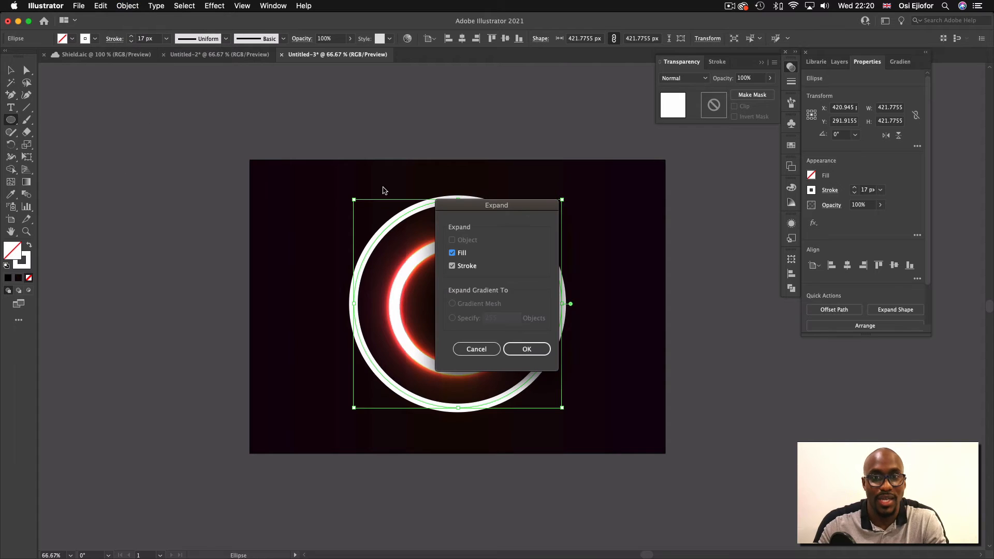
pyautogui.click(453, 254)
pyautogui.click(519, 351)
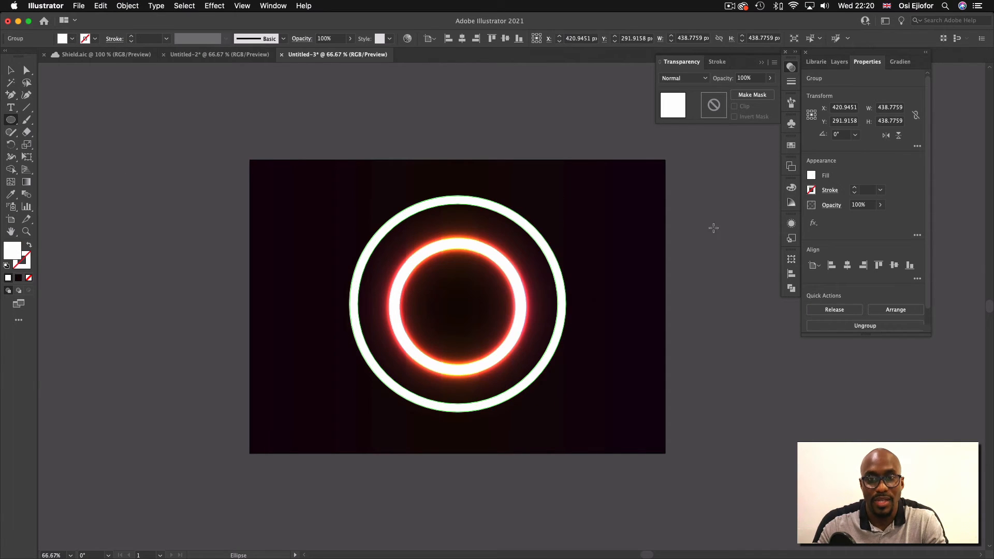
# Remove the white fill from the expanded larger ring
pyautogui.click(812, 175)
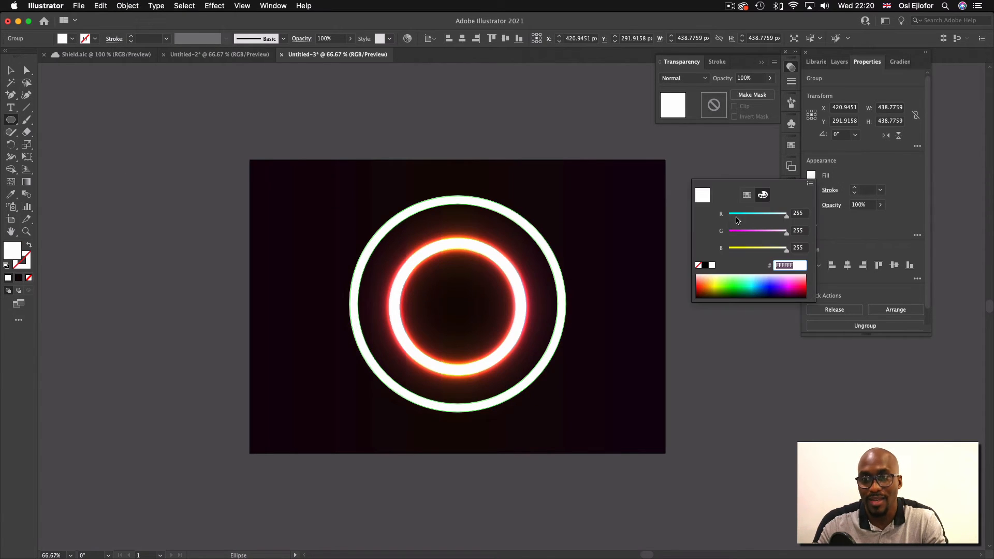
pyautogui.click(697, 265)
pyautogui.click(717, 162)
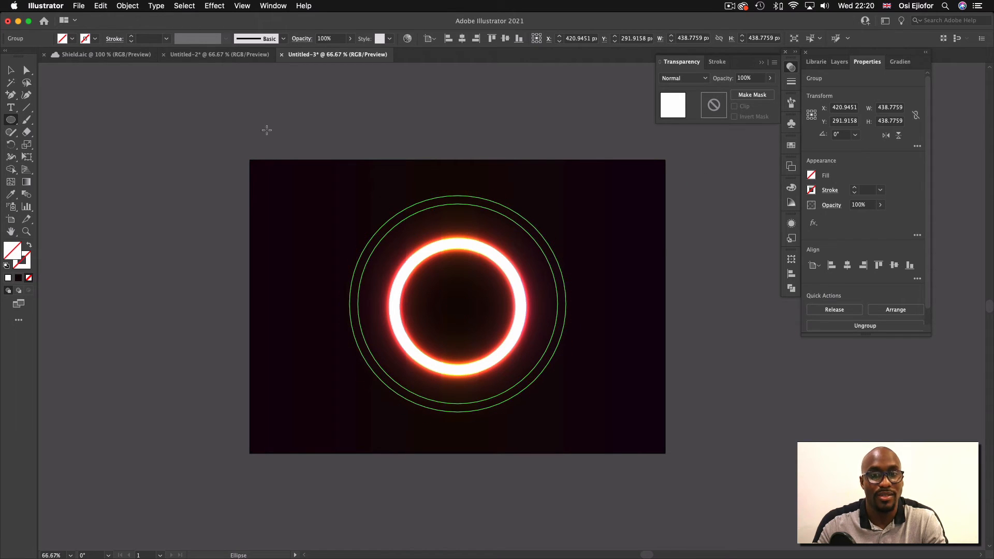
pyautogui.click(386, 224)
pyautogui.click(490, 309)
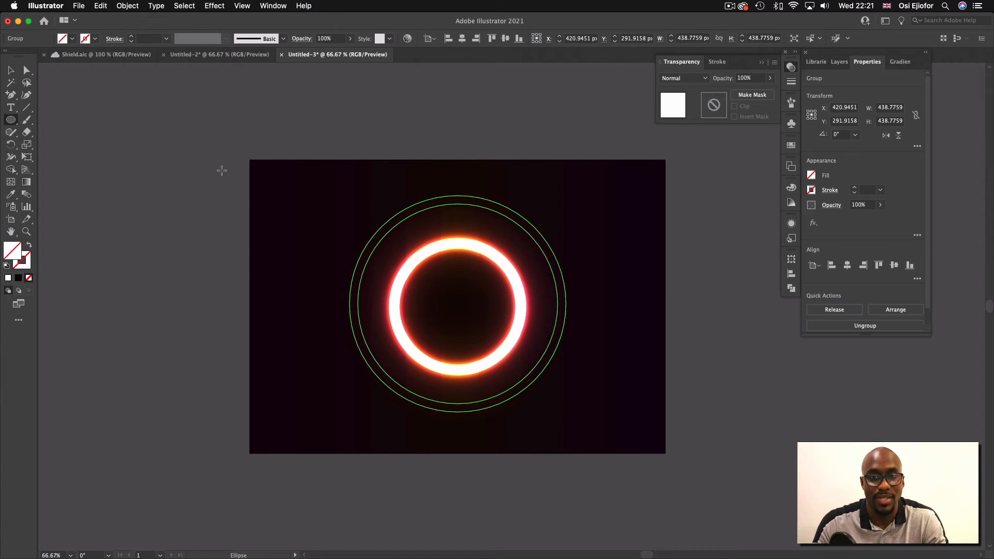
# Offset the unfilled ring's path by 60 px with Miter joins and a miter limit of 4
pyautogui.press('v')
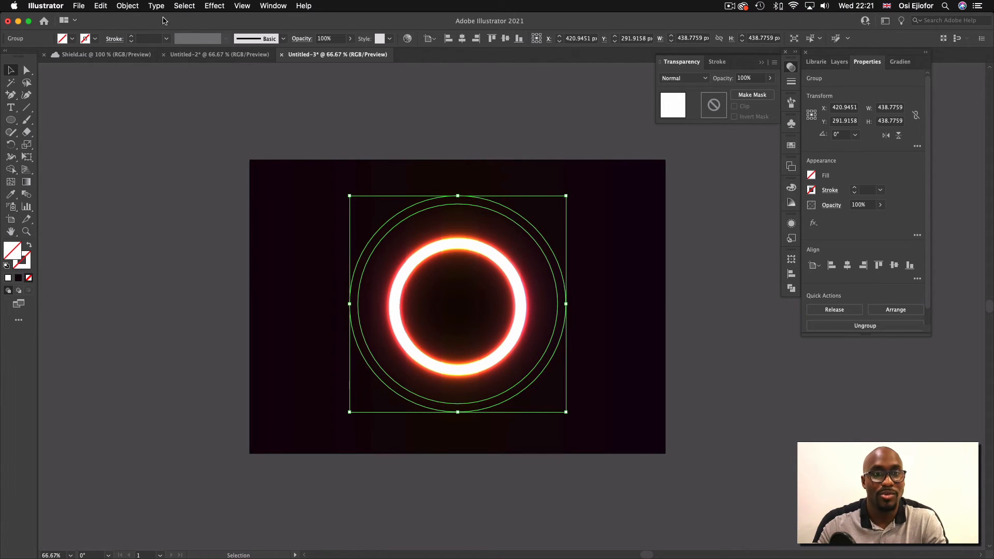
pyautogui.click(128, 5)
pyautogui.moveTo(156, 236)
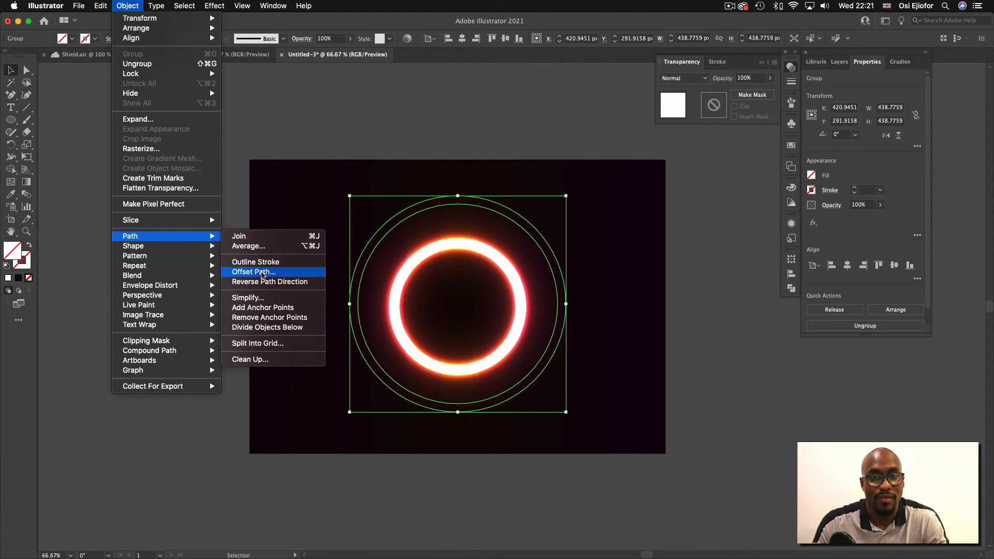
pyautogui.click(253, 272)
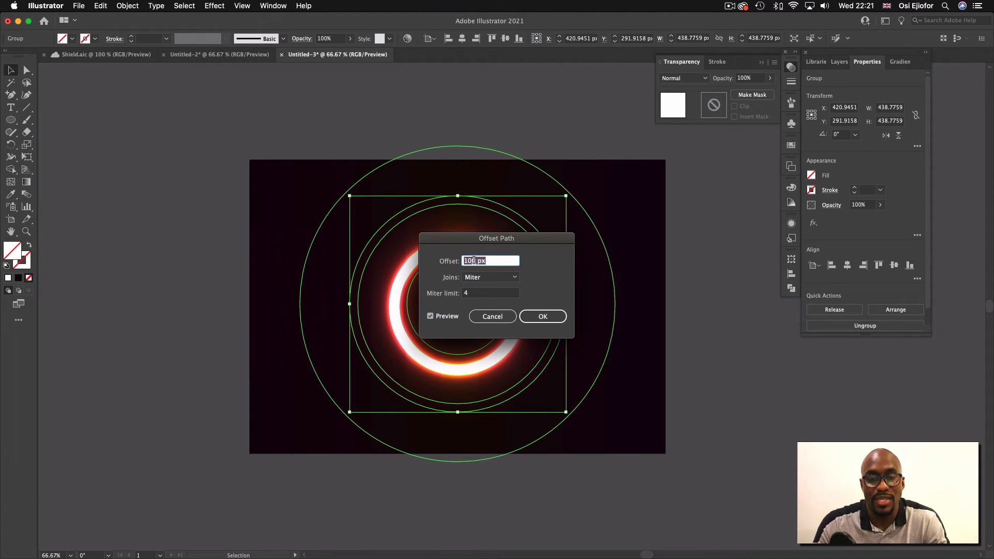
pyautogui.moveTo(474, 260); pyautogui.dragTo(447, 263)
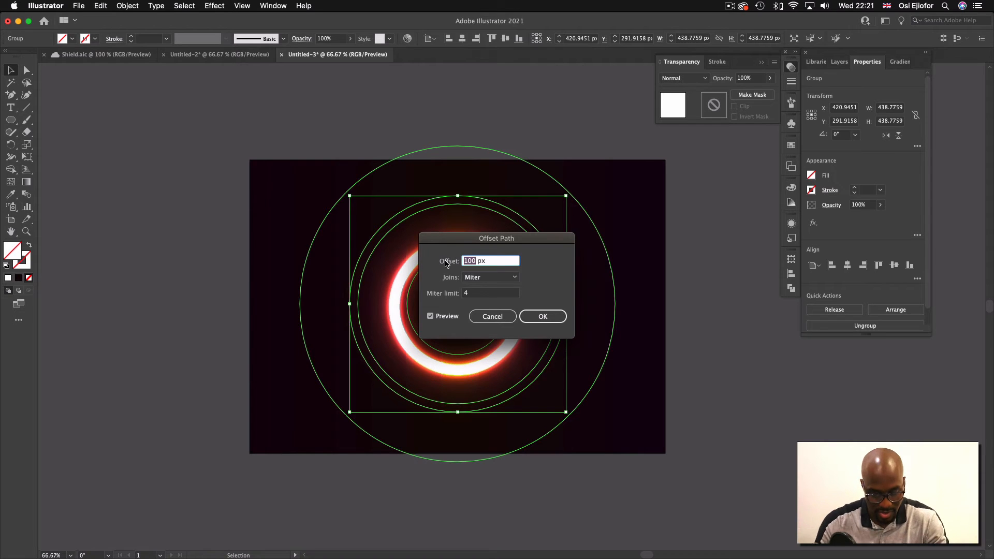
pyautogui.write('70')
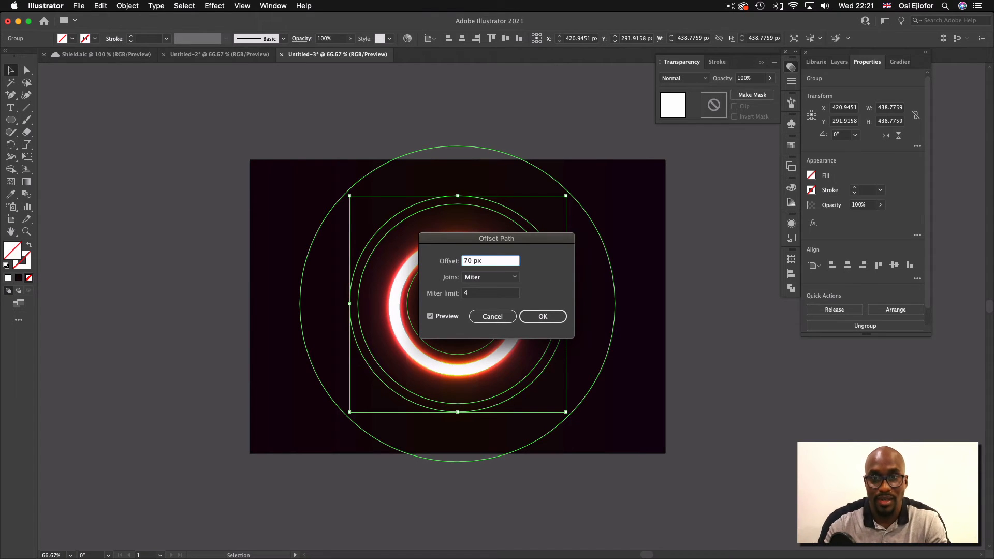
pyautogui.click(476, 294)
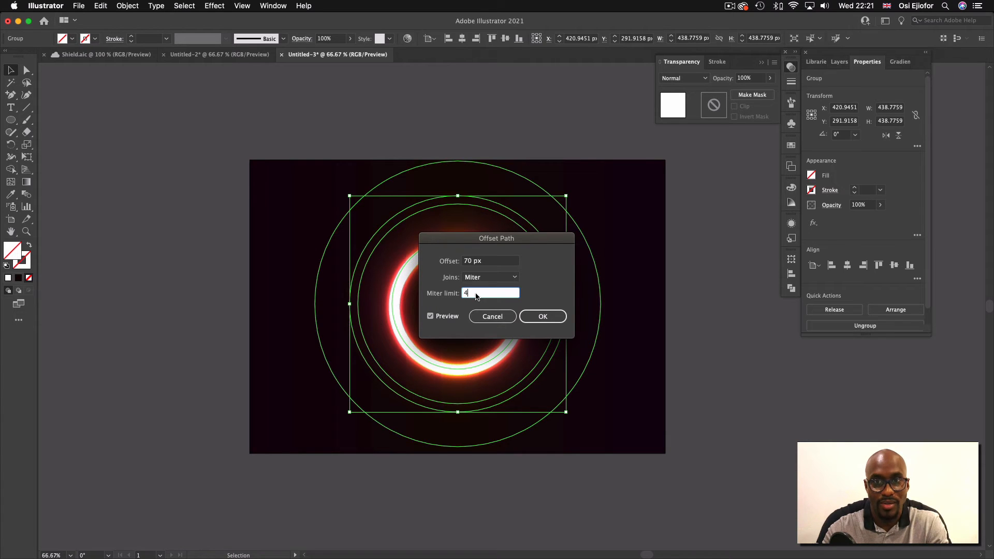
pyautogui.click(472, 263)
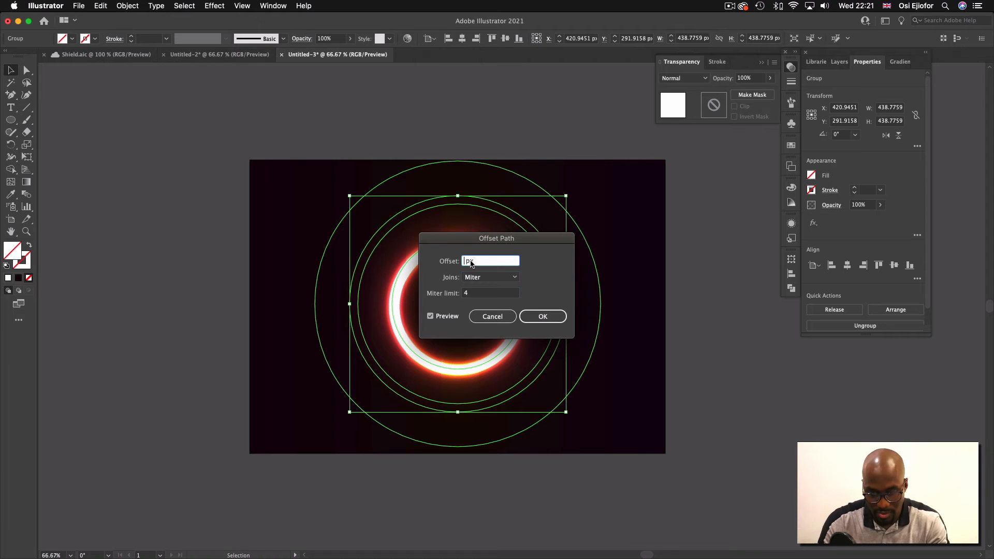
pyautogui.write('60')
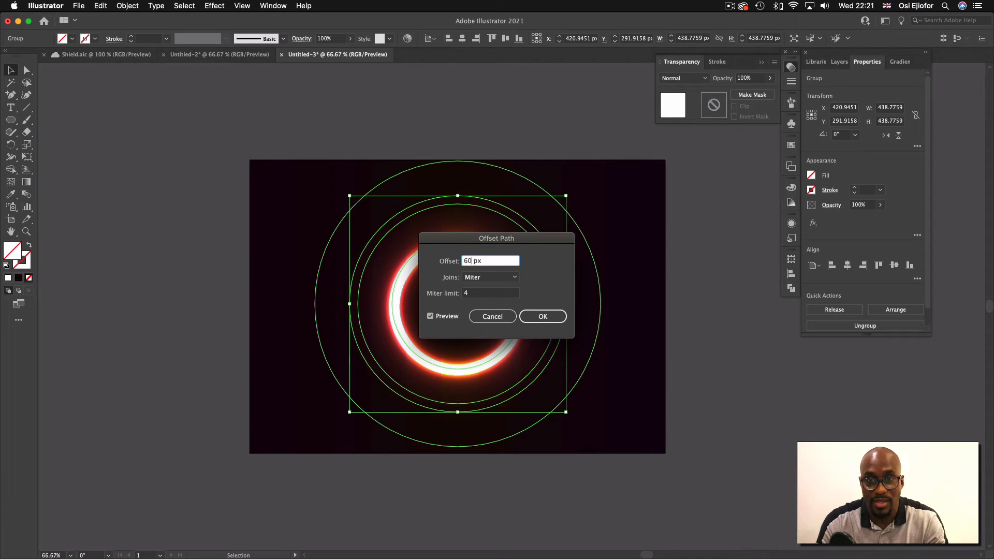
pyautogui.click(496, 294)
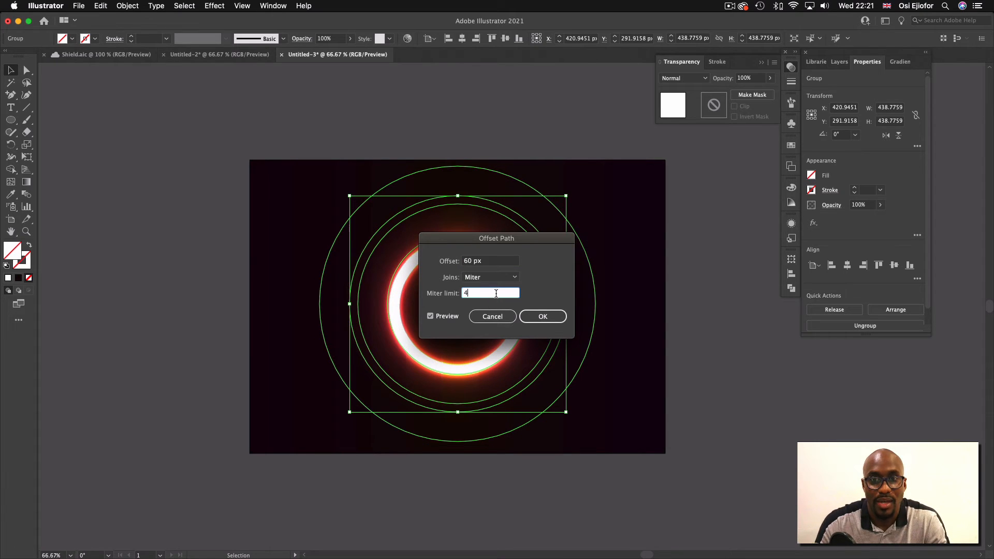
pyautogui.click(545, 313)
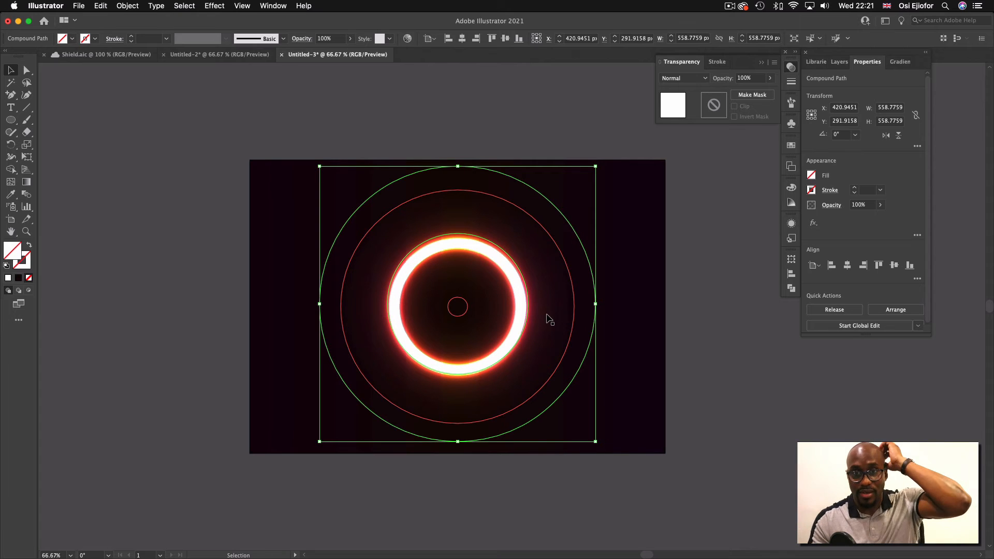
# Ungroup the larger ring and its offset copy, then deselect them
pyautogui.click(694, 222)
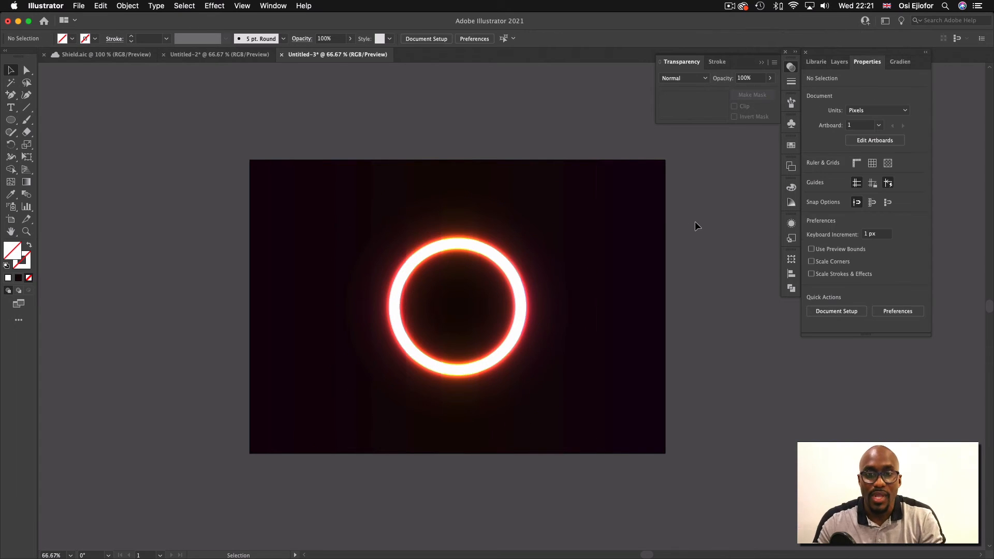
pyautogui.click(572, 226)
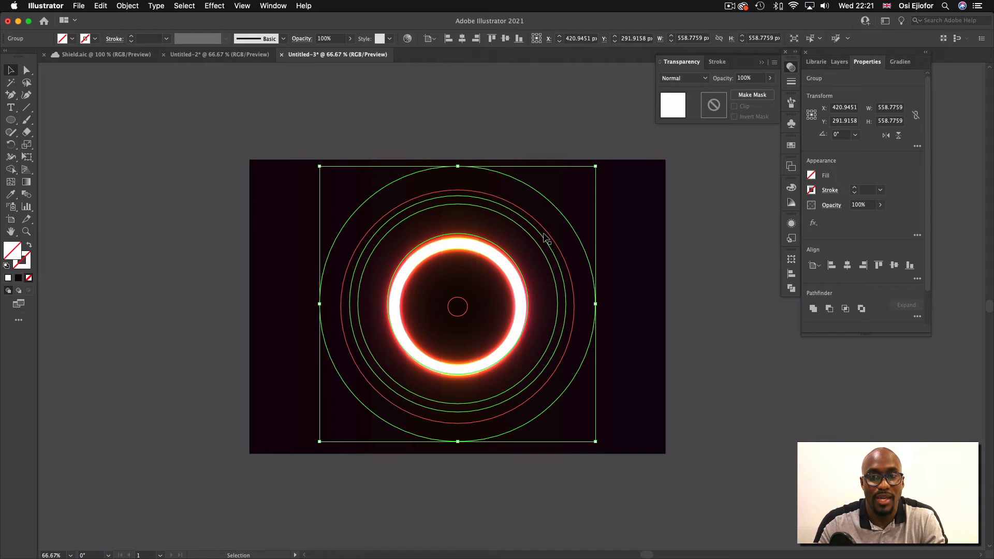
pyautogui.rightClick(572, 227)
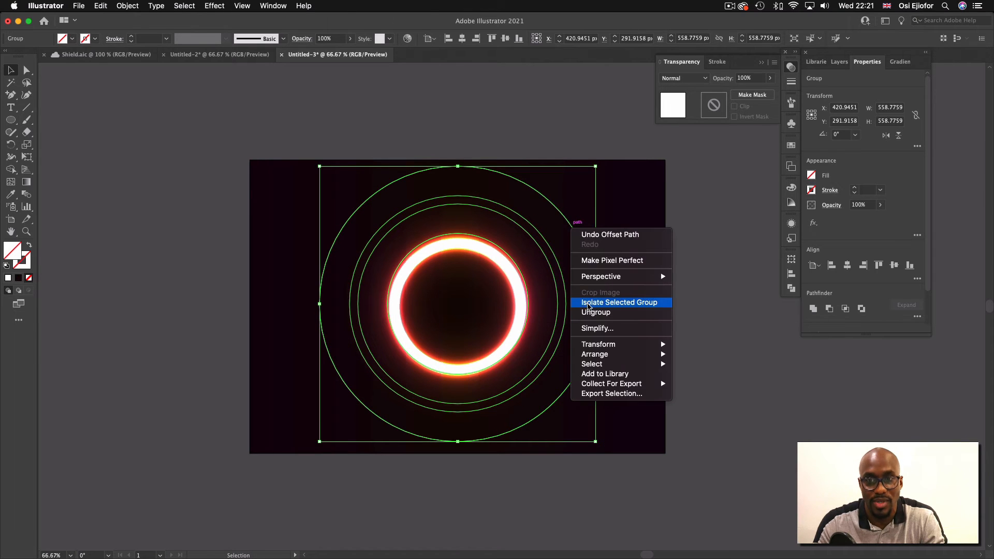
pyautogui.click(588, 312)
pyautogui.click(645, 246)
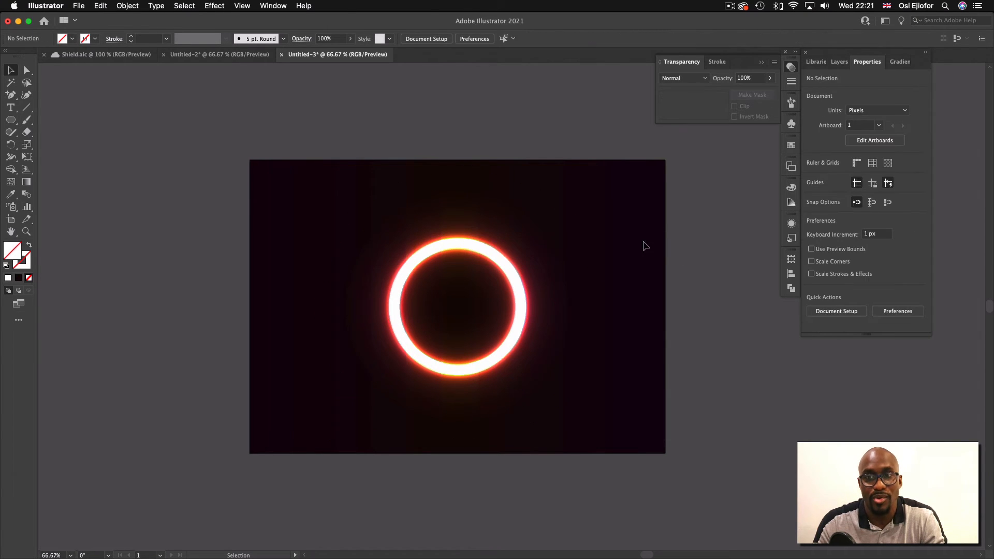
# Fill the original thin outer ring with white and deselect it
pyautogui.click(549, 259)
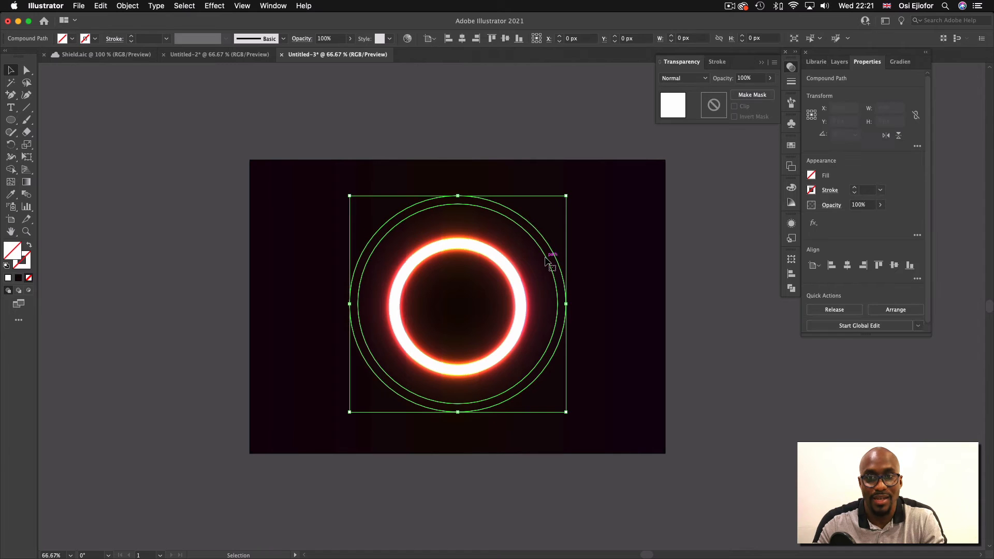
pyautogui.click(812, 176)
pyautogui.click(712, 266)
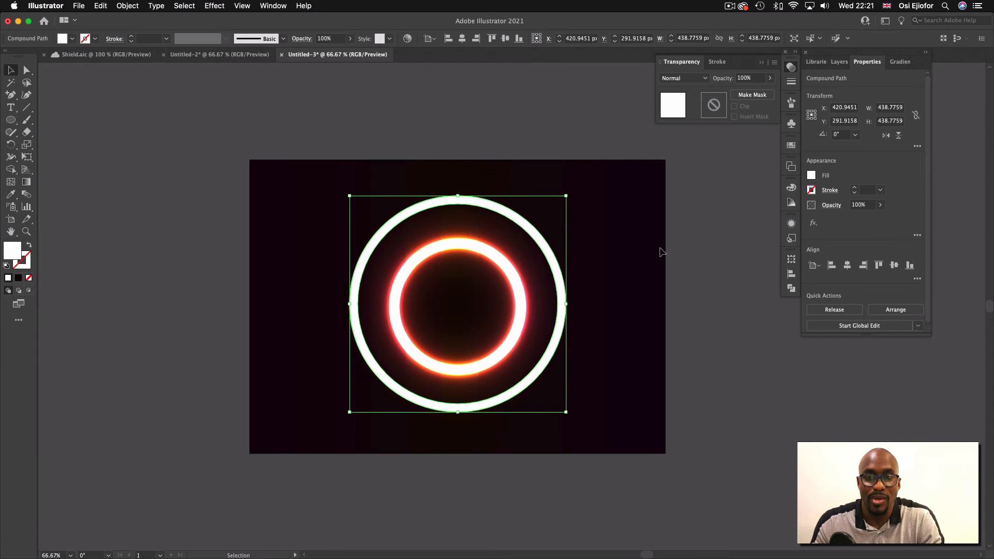
pyautogui.click(768, 255)
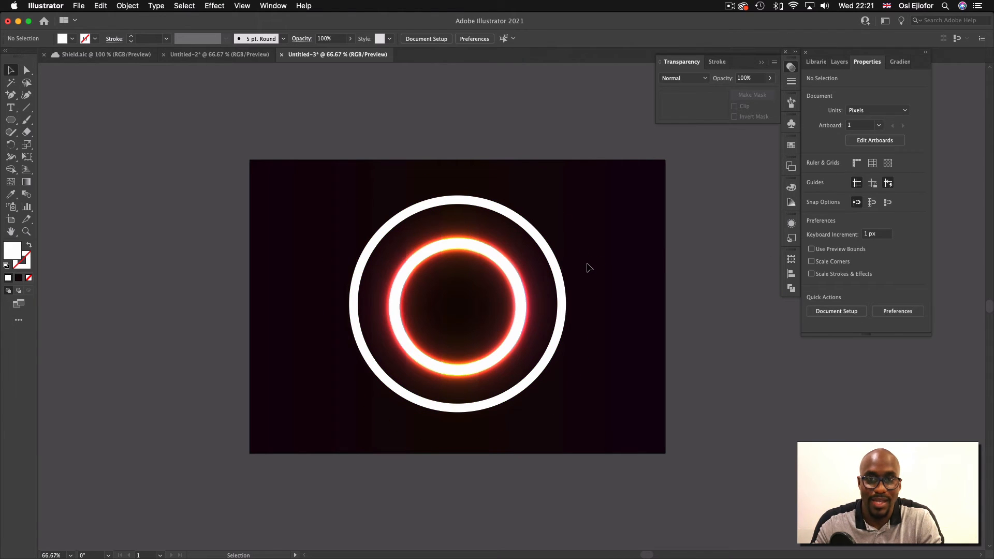
# Fill the wide offset ring with black
pyautogui.click(591, 264)
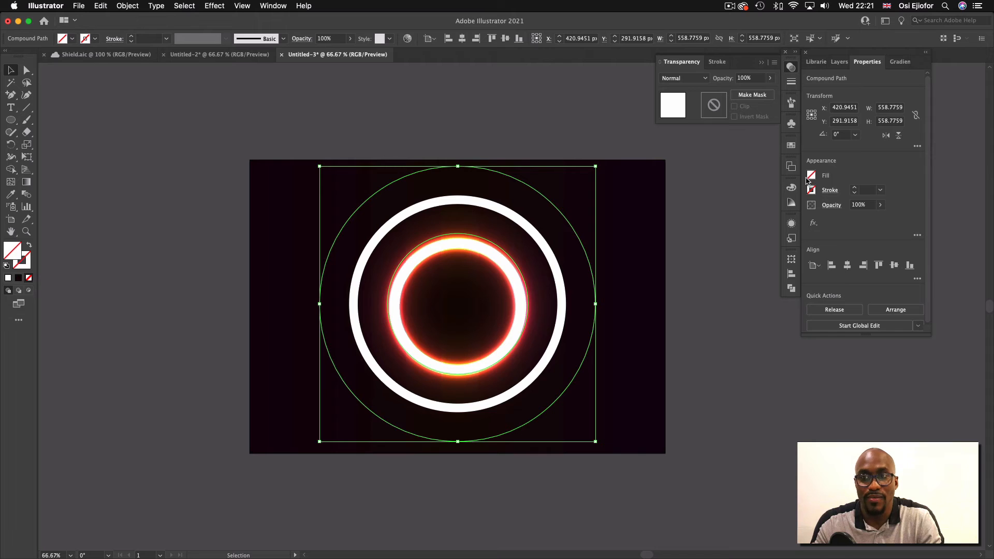
pyautogui.click(809, 177)
pyautogui.click(705, 265)
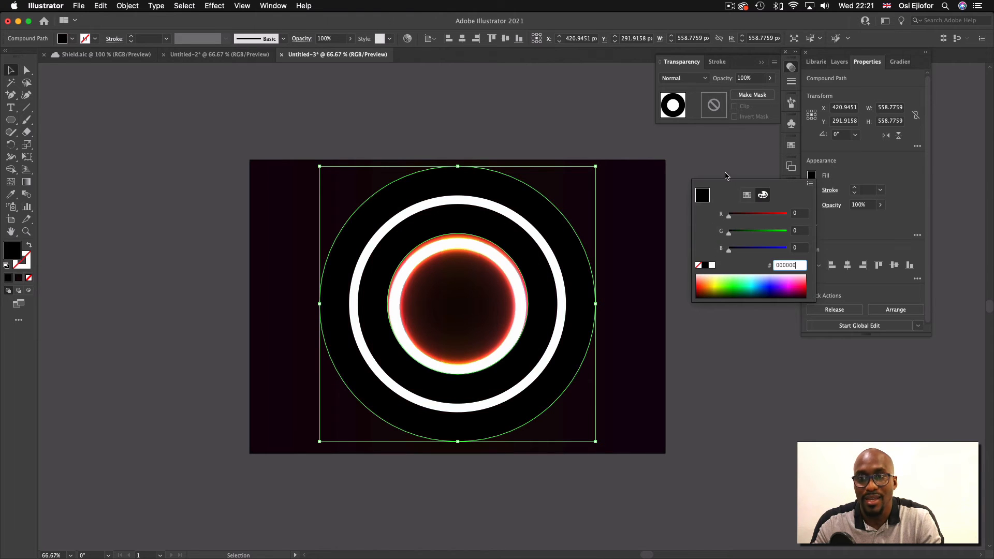
pyautogui.click(731, 170)
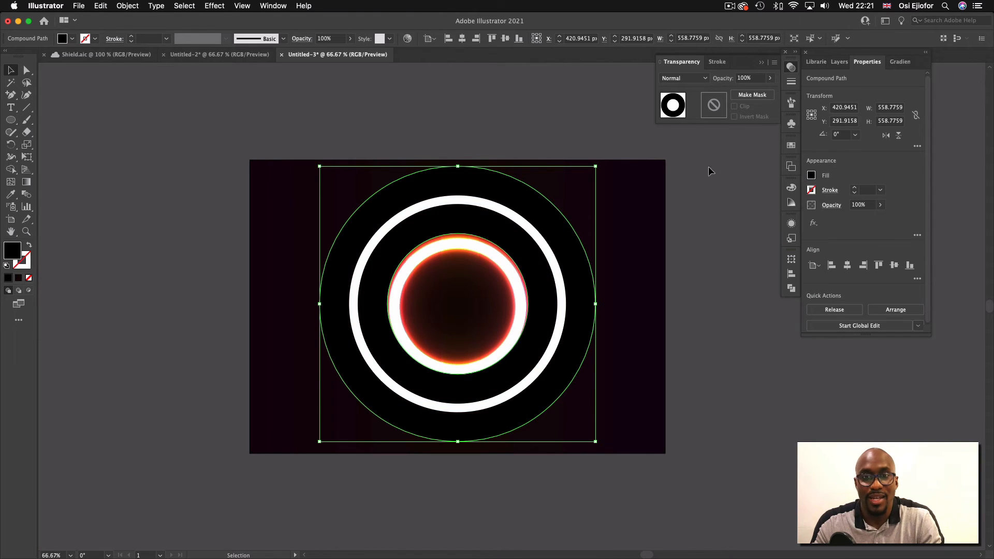
# Blend the black offset ring with the thin white ring
pyautogui.click(24, 195)
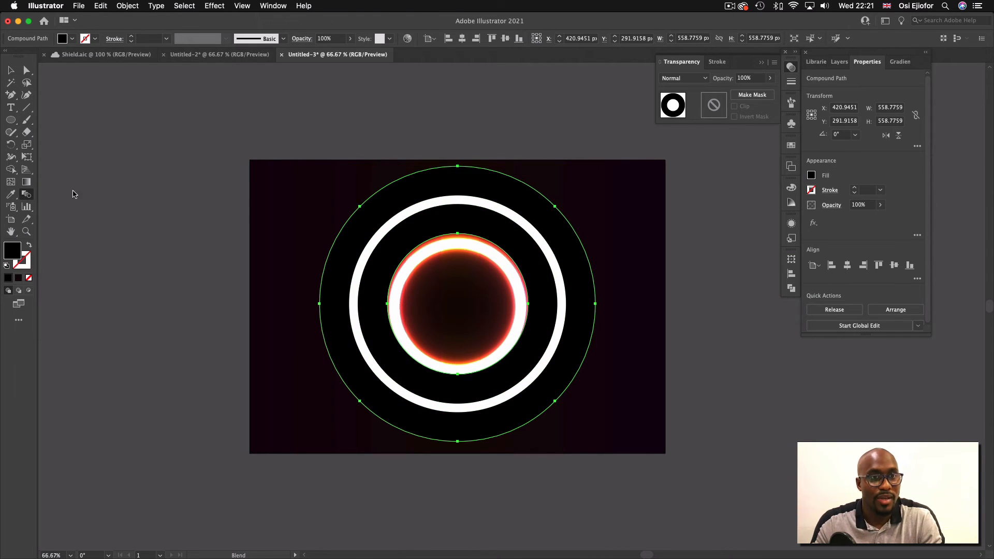
pyautogui.click(371, 223)
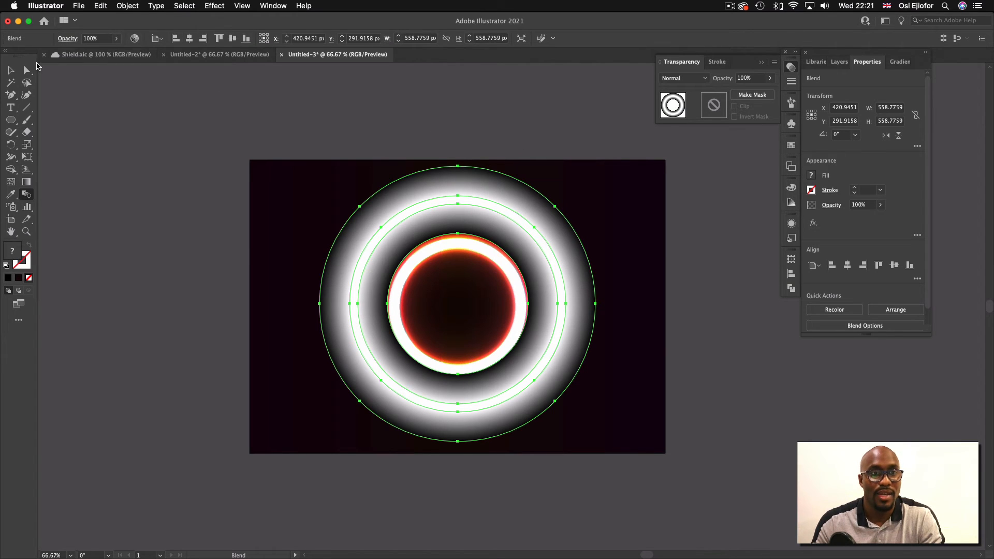
pyautogui.press('v')
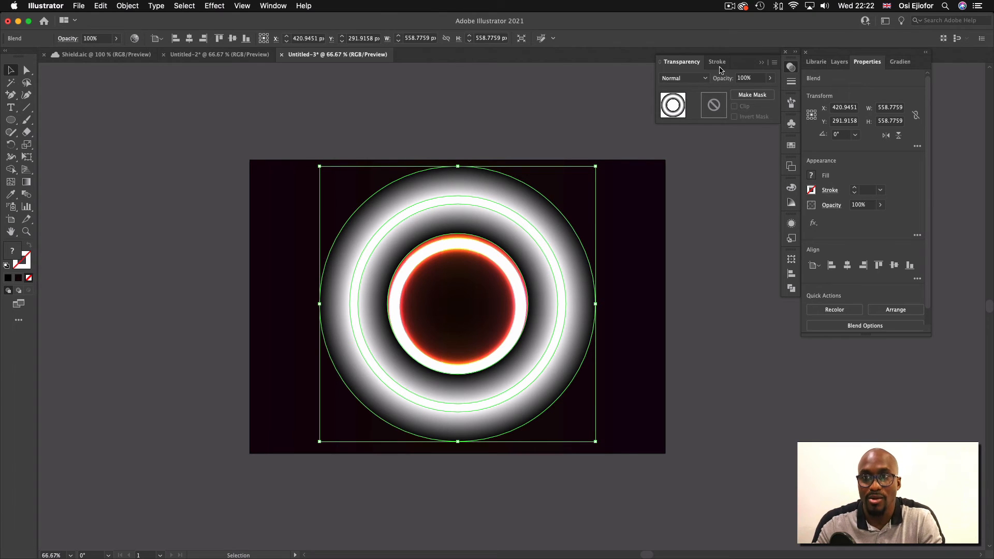
# Set the larger blended ring's blending mode to Color Dodge and deselect it
pyautogui.click(704, 78)
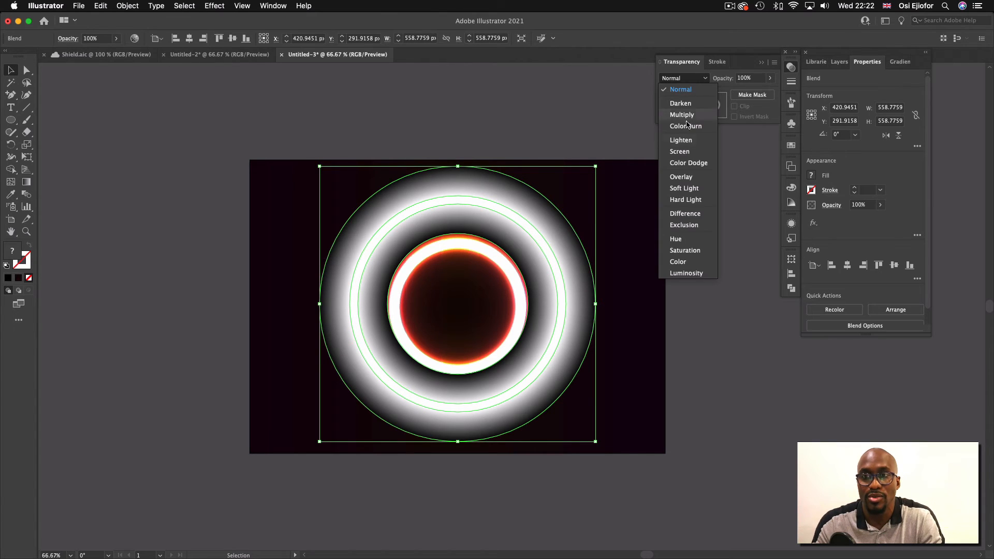
pyautogui.click(690, 163)
pyautogui.click(734, 223)
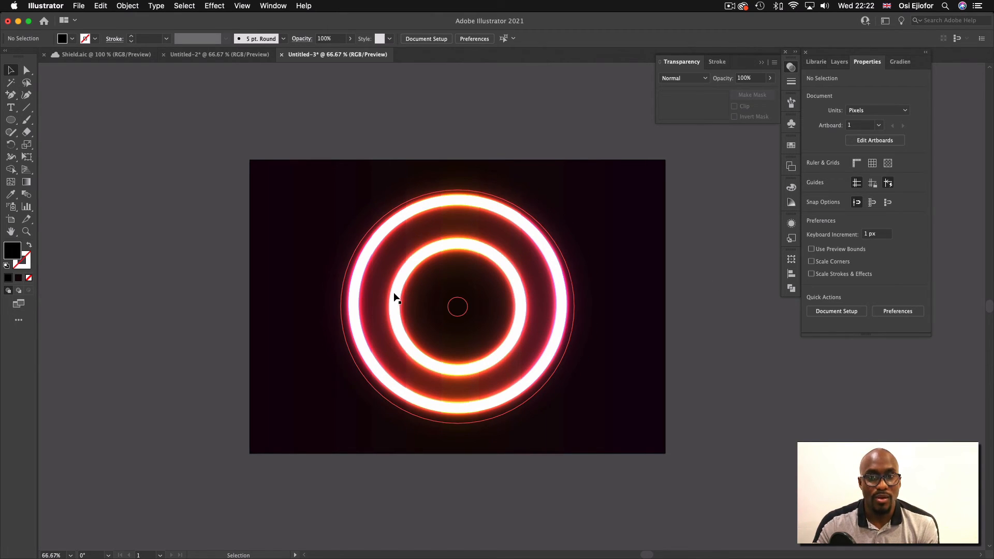
# Create a new layer above the others and paste a copy of the inner glowing ring onto it
pyautogui.click(840, 63)
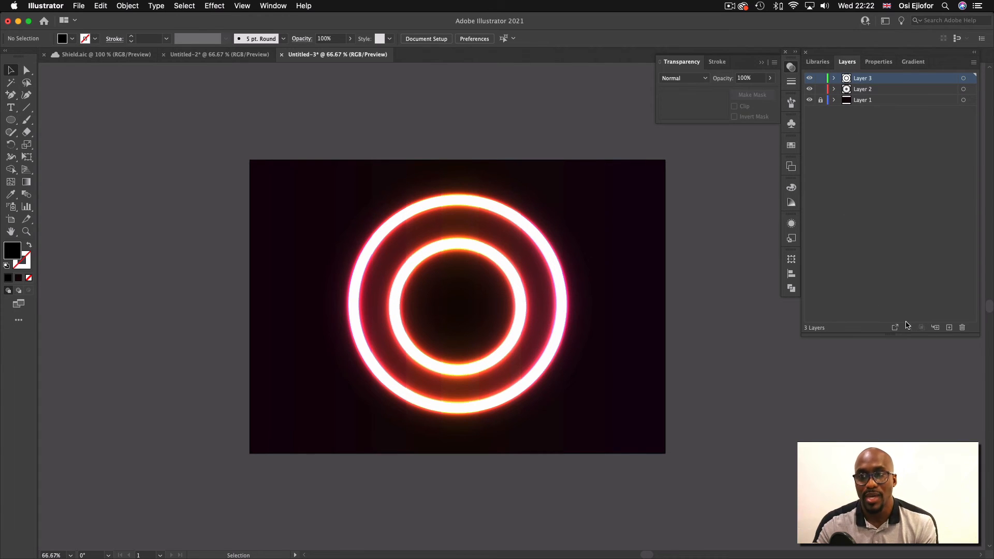
pyautogui.click(949, 328)
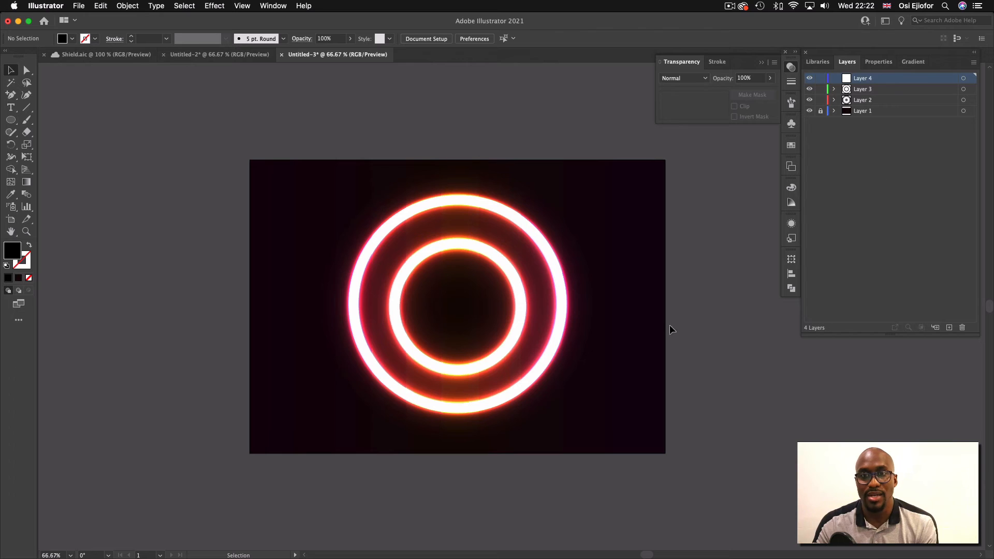
pyautogui.click(518, 287)
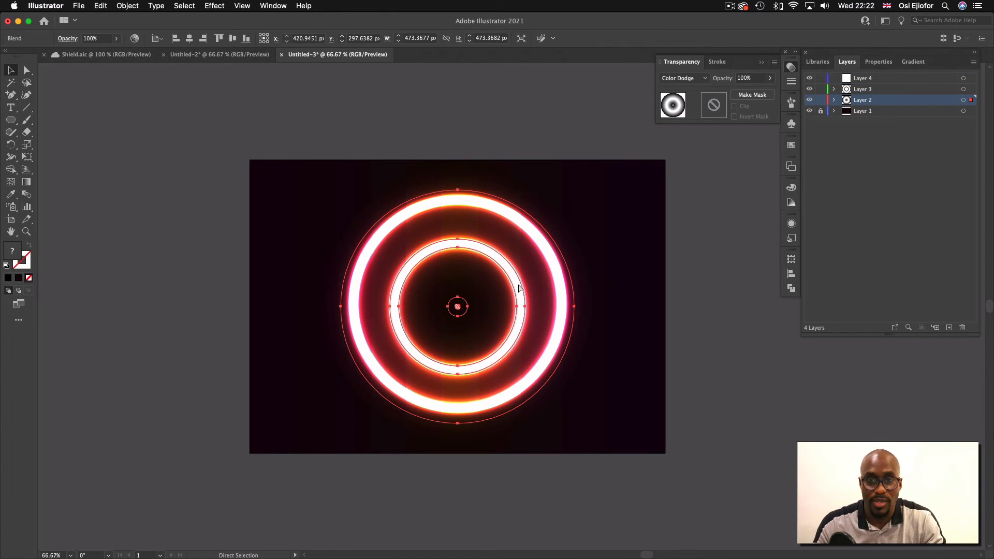
pyautogui.click(859, 78)
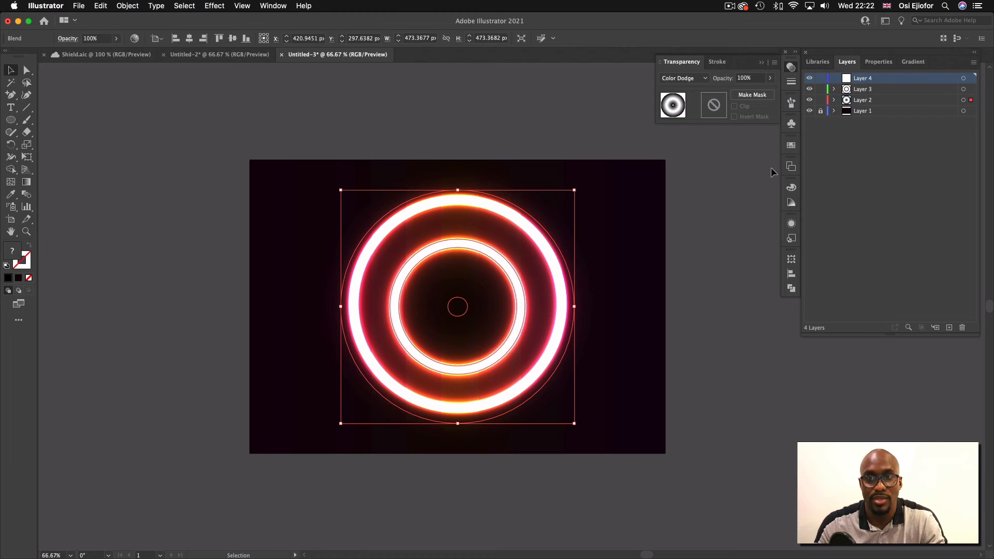
pyautogui.press('cmd+c')
pyautogui.press('cmd+v')
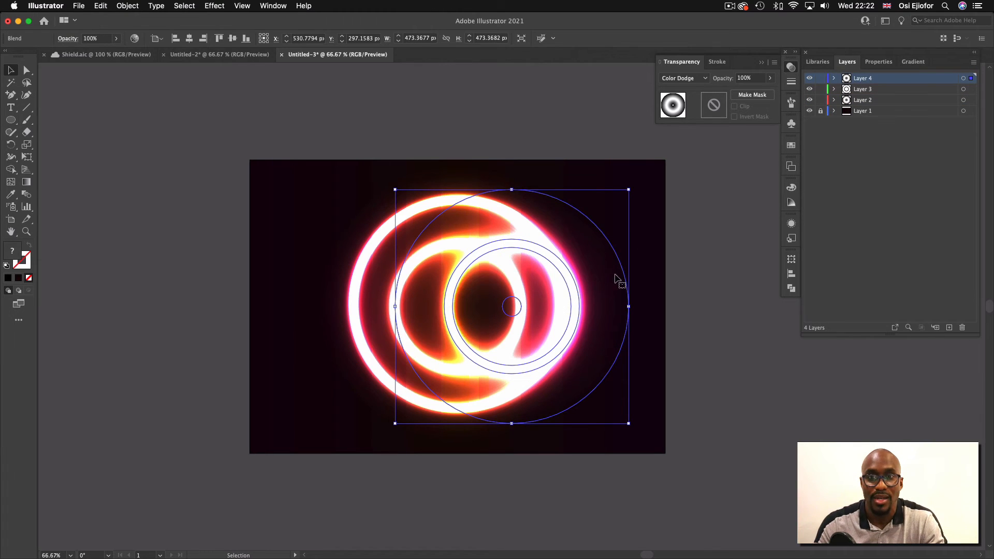
# Squash and widen the copied ring into a flat ellipse about 637 by 24 px, centred below the rings, and deselect it
pyautogui.moveTo(513, 189); pyautogui.dragTo(467, 437)
pyautogui.moveTo(577, 431); pyautogui.dragTo(656, 438)
pyautogui.moveTo(521, 432); pyautogui.dragTo(470, 436)
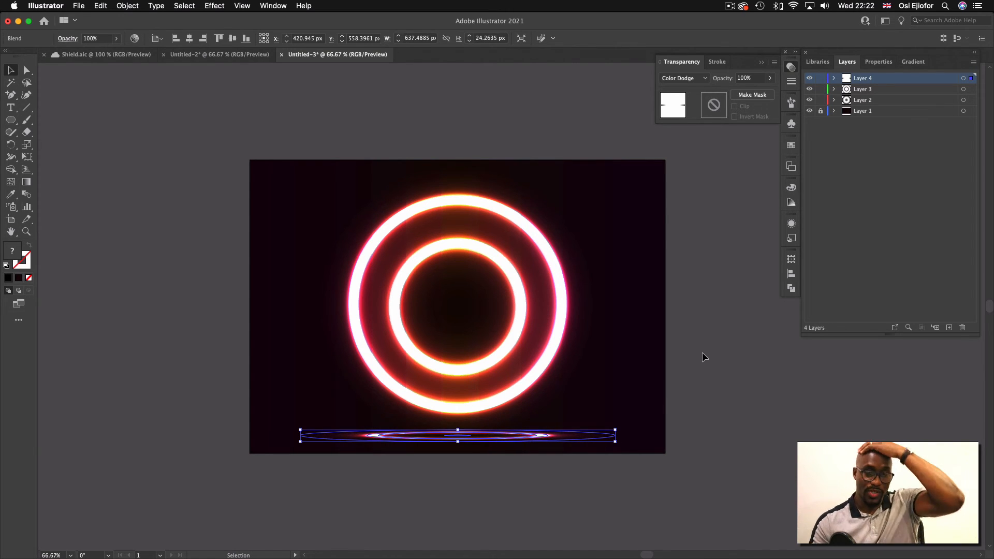
pyautogui.click(693, 365)
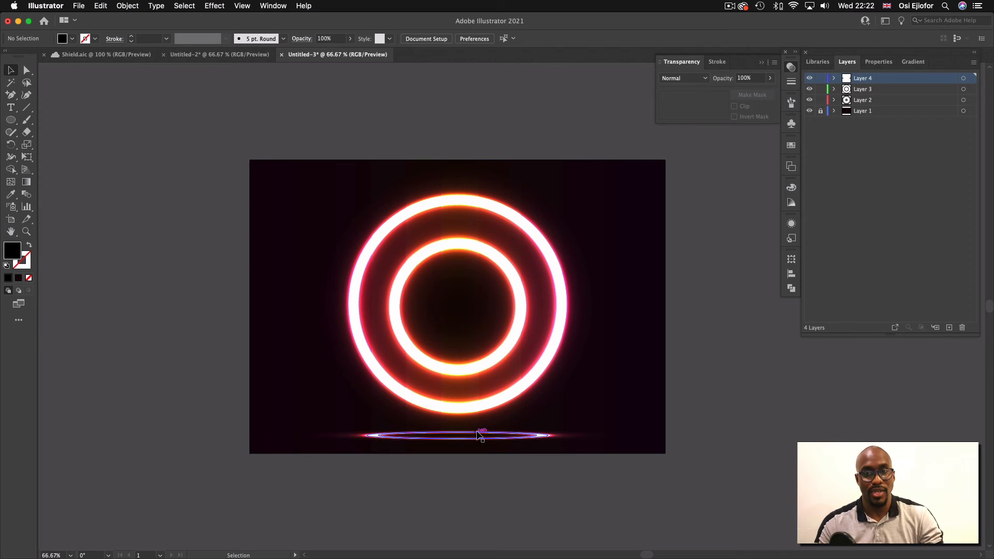
# Lower the opacity of the flattened ring below the circles to make a faint reflection, and deselect it
pyautogui.click(515, 438)
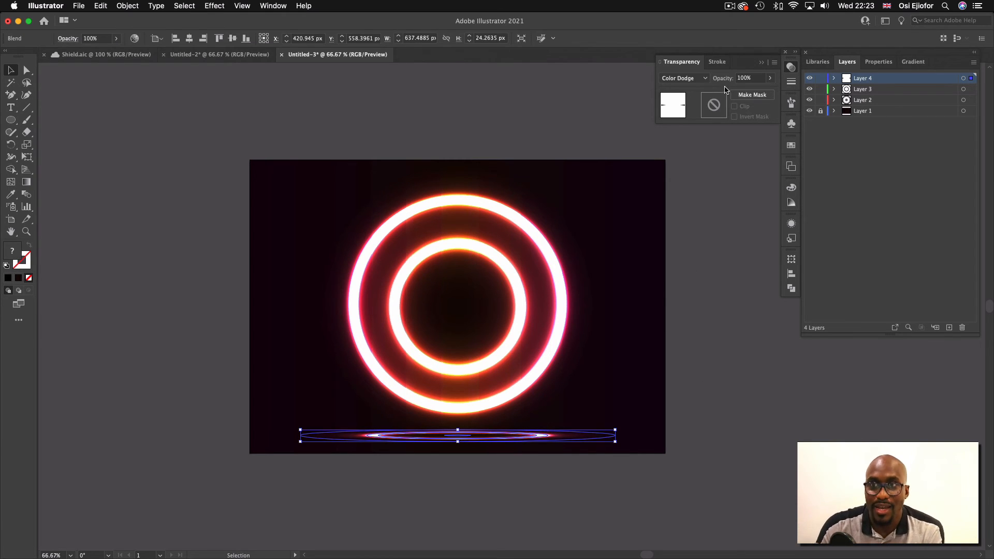
pyautogui.click(770, 78)
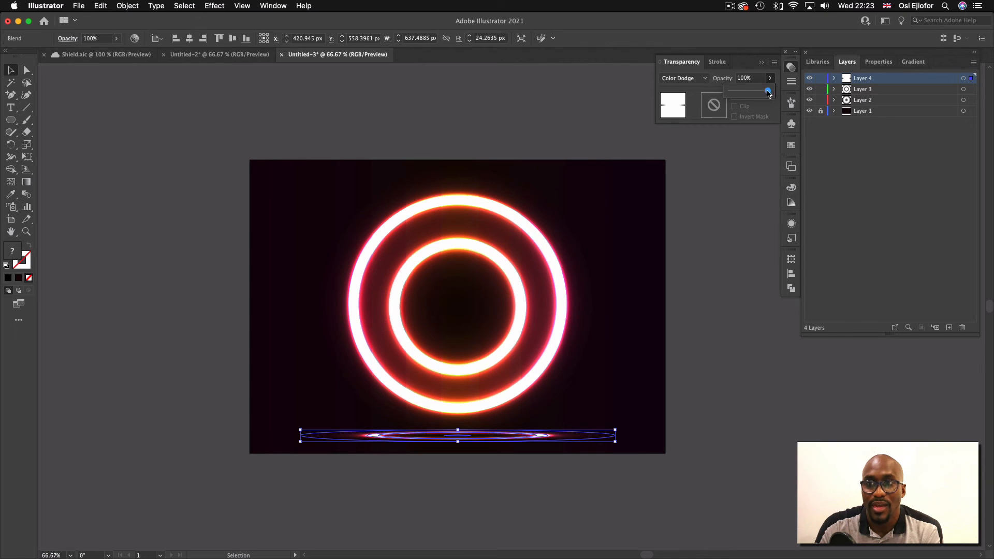
pyautogui.moveTo(768, 93); pyautogui.dragTo(740, 94)
pyautogui.click(746, 319)
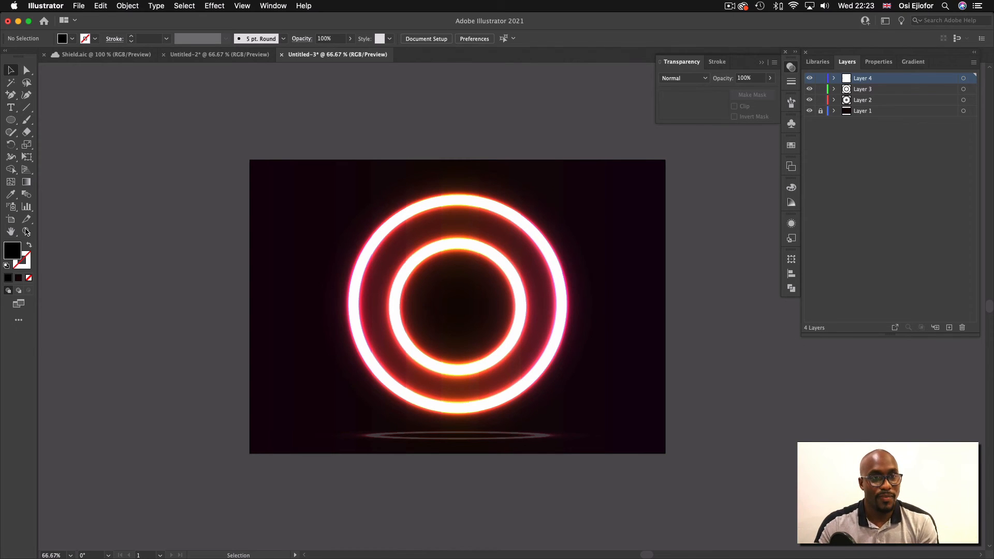
# Draw an upright five-pointed star about 85 by 81 px from the centre of the rings
pyautogui.click(11, 120)
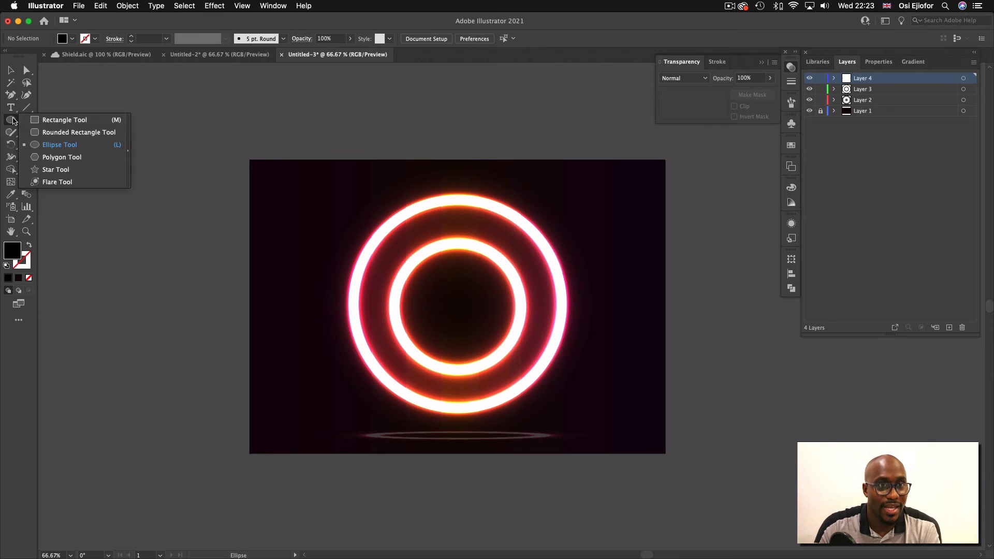
pyautogui.click(46, 172)
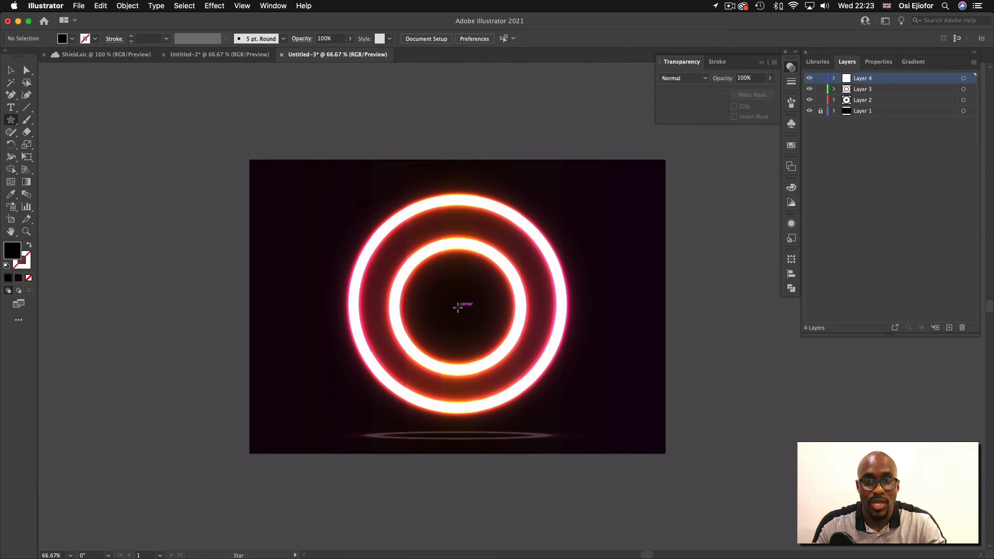
pyautogui.moveTo(457, 306); pyautogui.dragTo(472, 288)
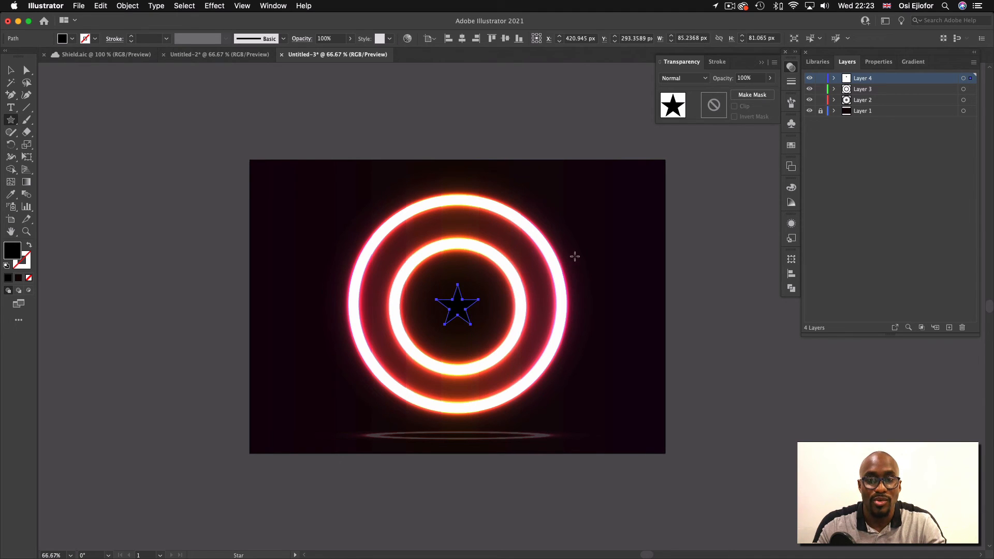
pyautogui.click(10, 70)
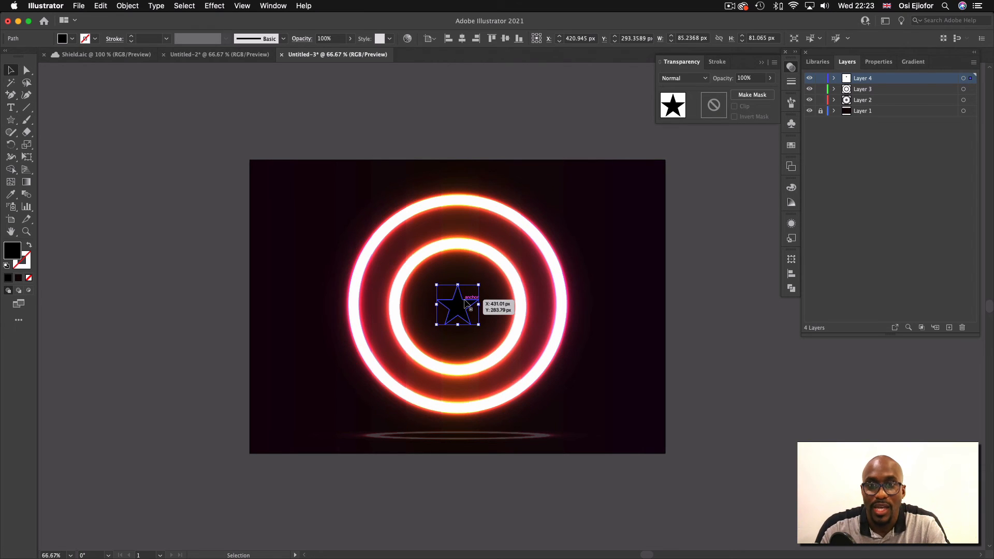
# Remove the star's fill and give it a white stroke
pyautogui.click(878, 62)
pyautogui.click(814, 176)
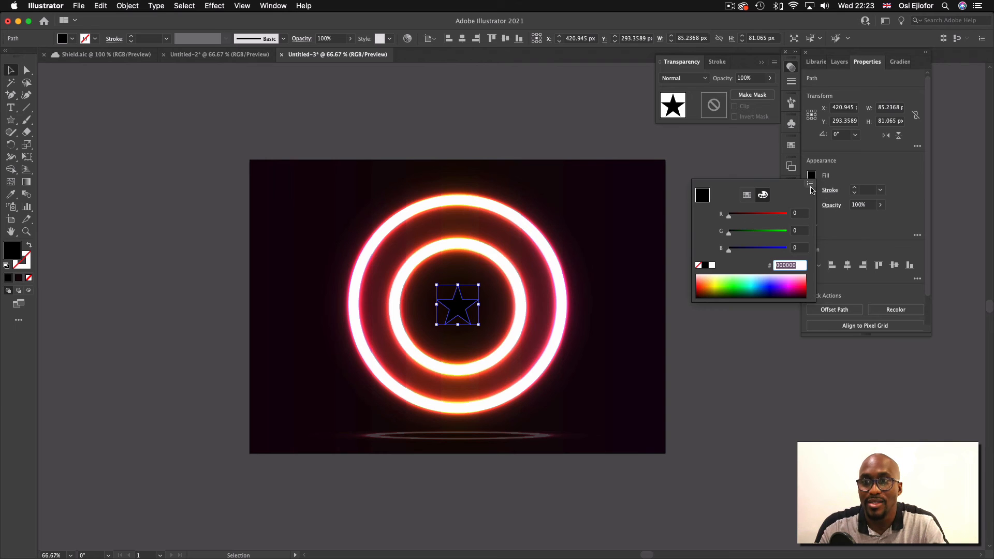
pyautogui.click(698, 266)
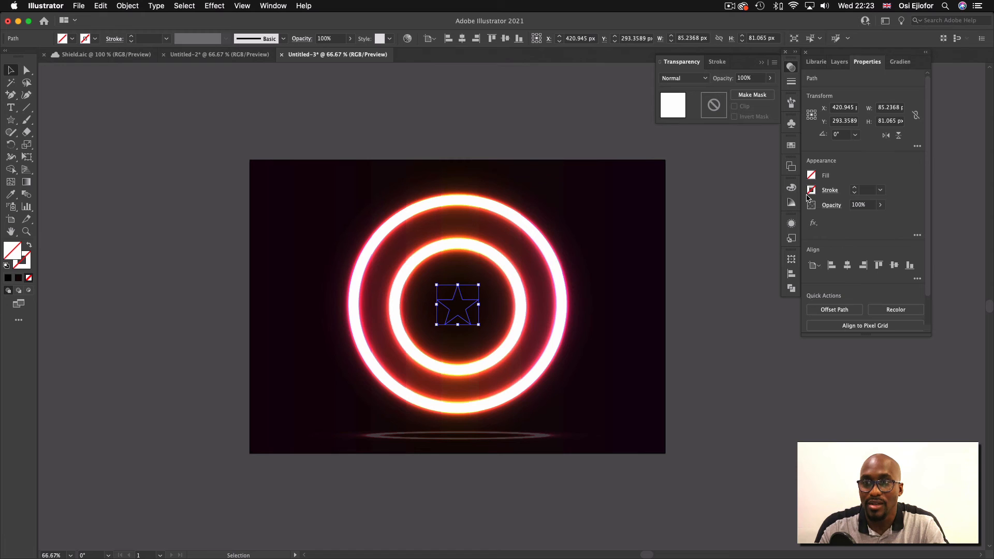
pyautogui.click(811, 191)
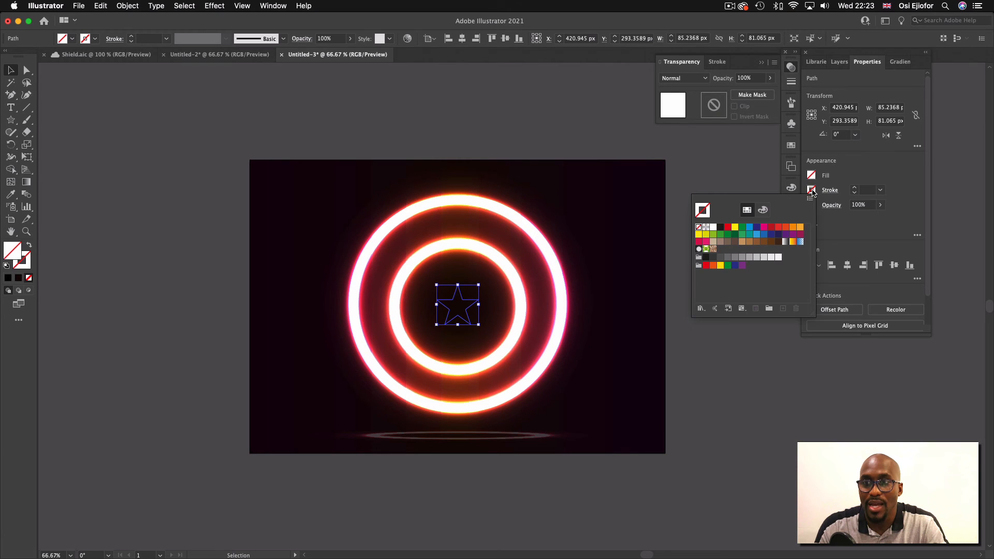
pyautogui.click(714, 226)
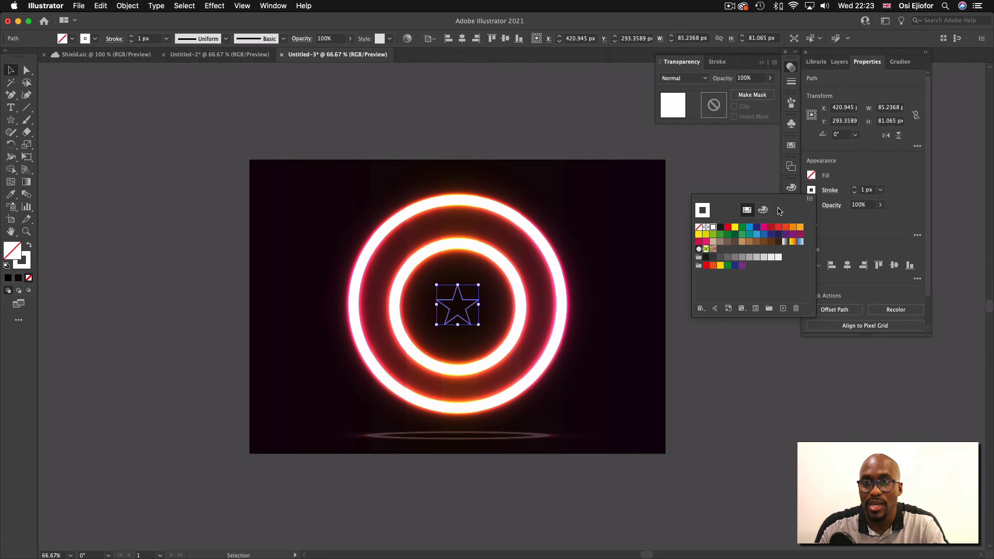
# Set the star's stroke weight to 11 px and deselect it
pyautogui.click(855, 188)
pyautogui.click(855, 189)
pyautogui.click(855, 189)
pyautogui.click(855, 188)
pyautogui.click(855, 188)
pyautogui.click(855, 188)
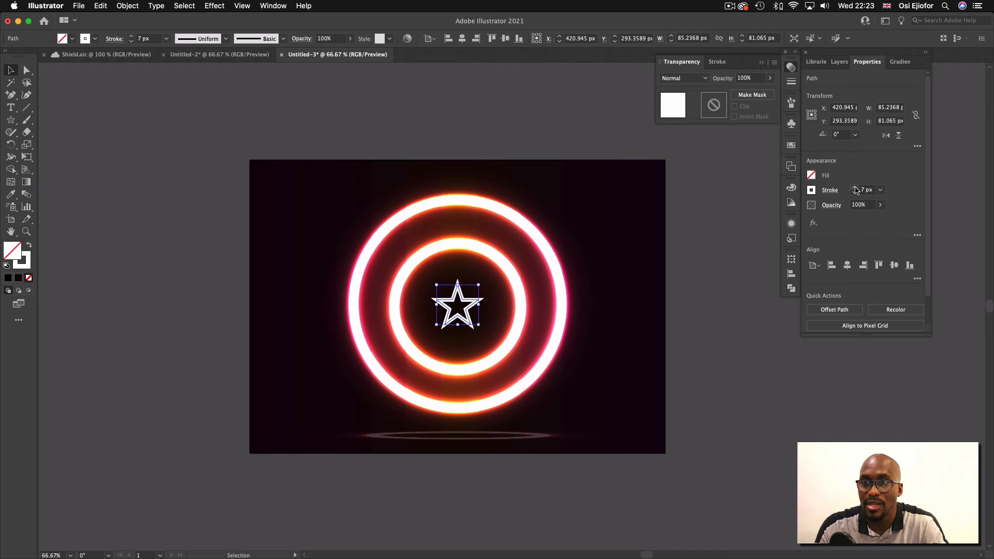
pyautogui.click(855, 189)
pyautogui.click(855, 189)
pyautogui.click(855, 189)
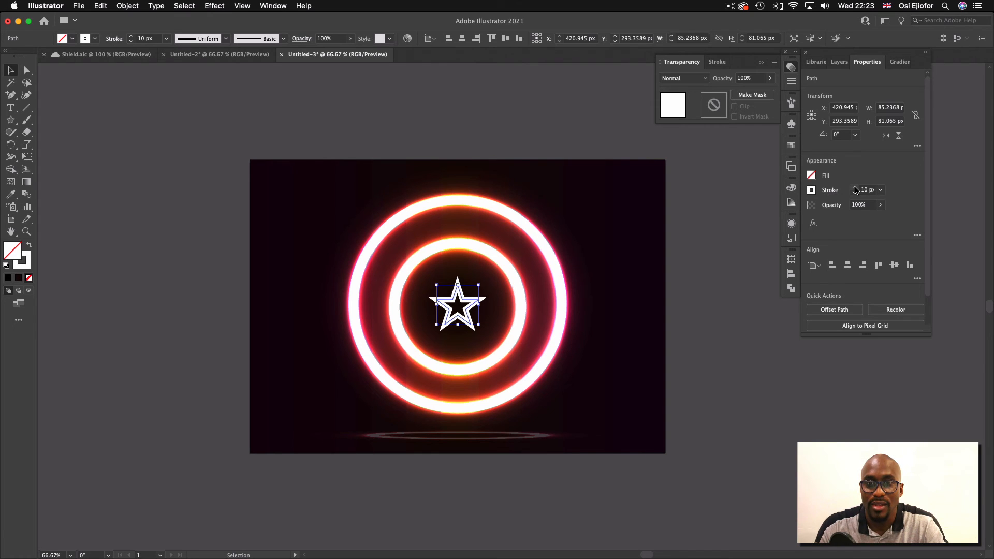
pyautogui.click(855, 188)
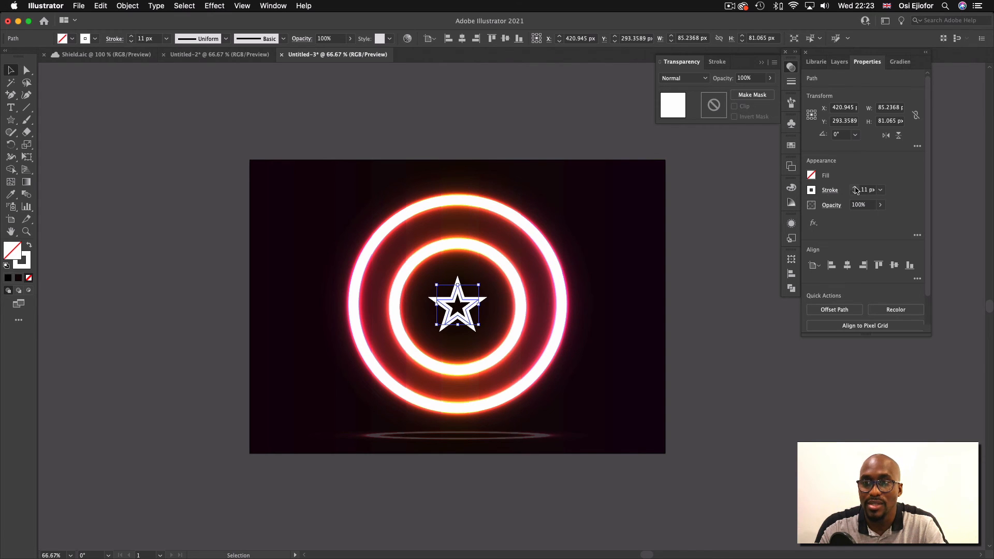
pyautogui.click(709, 229)
# Expand only the star's stroke into an outline shape, leaving its fill unexpanded, and set the resulting shape's fill to none
pyautogui.click(463, 298)
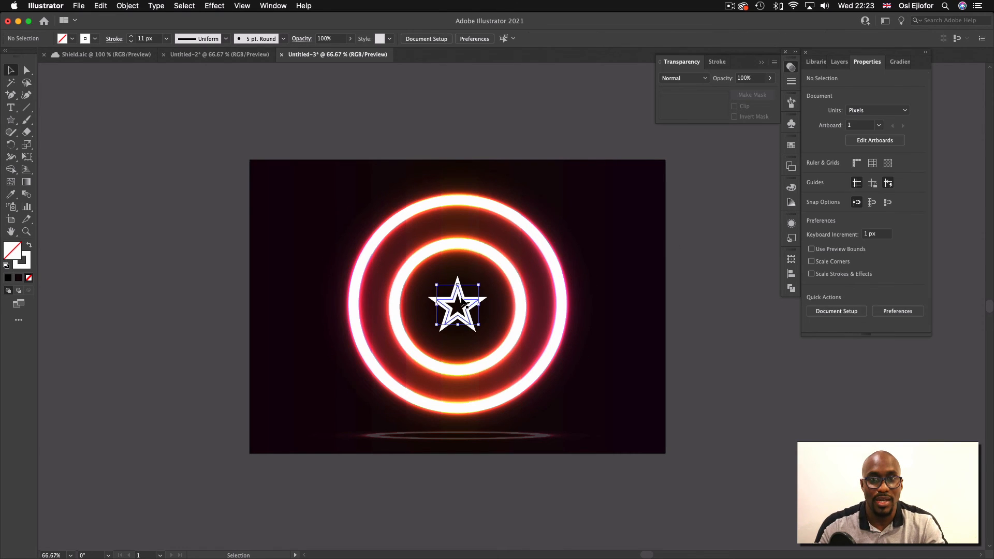
pyautogui.click(128, 5)
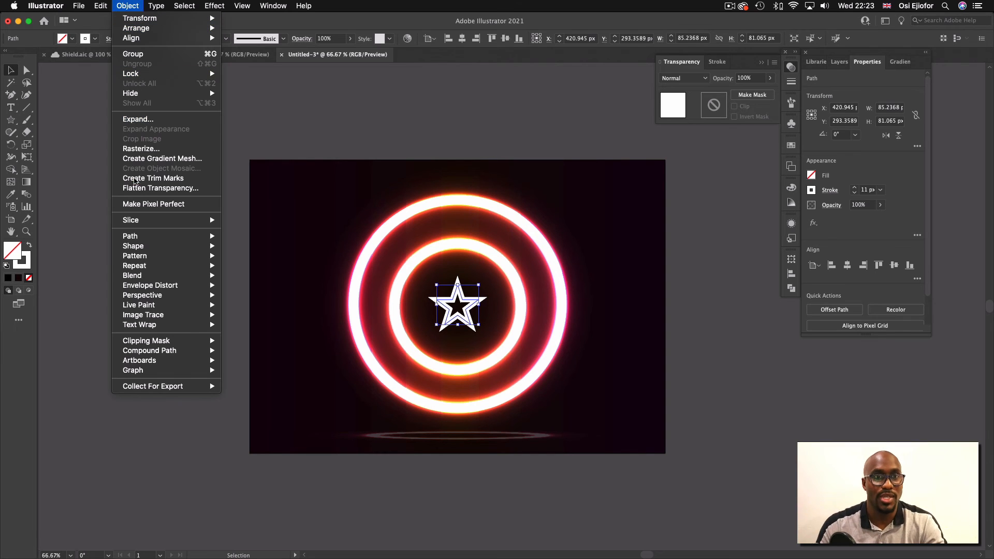
pyautogui.click(161, 120)
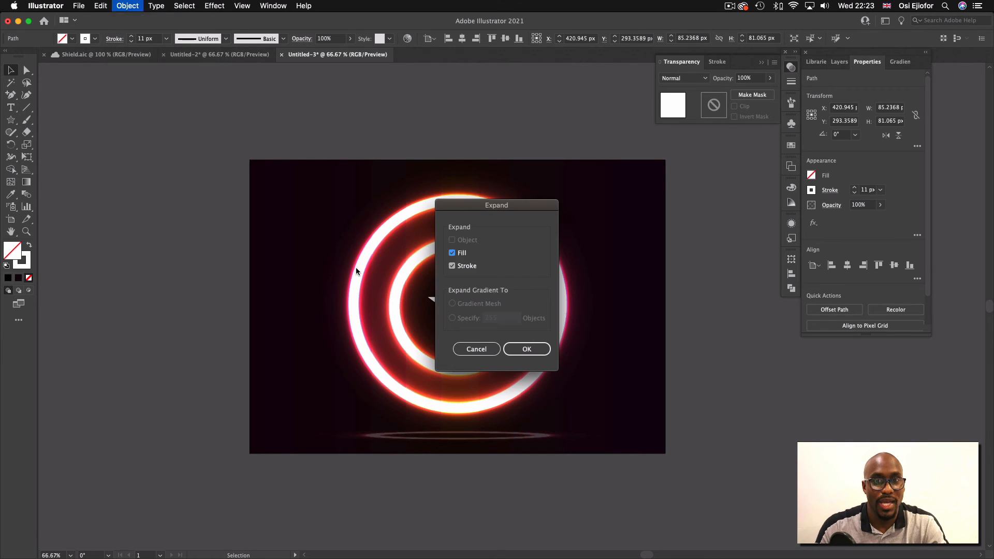
pyautogui.click(452, 254)
pyautogui.click(524, 348)
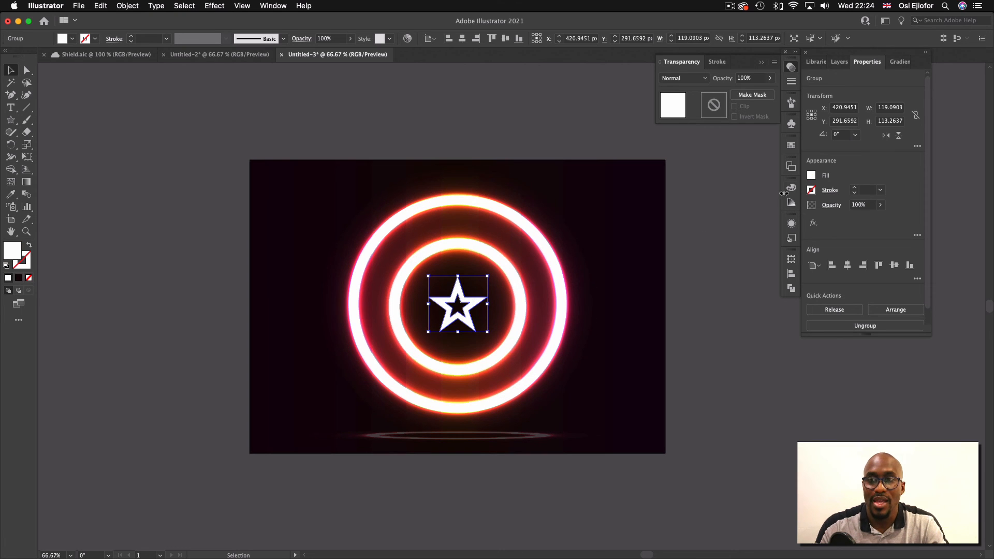
pyautogui.click(812, 176)
pyautogui.click(698, 266)
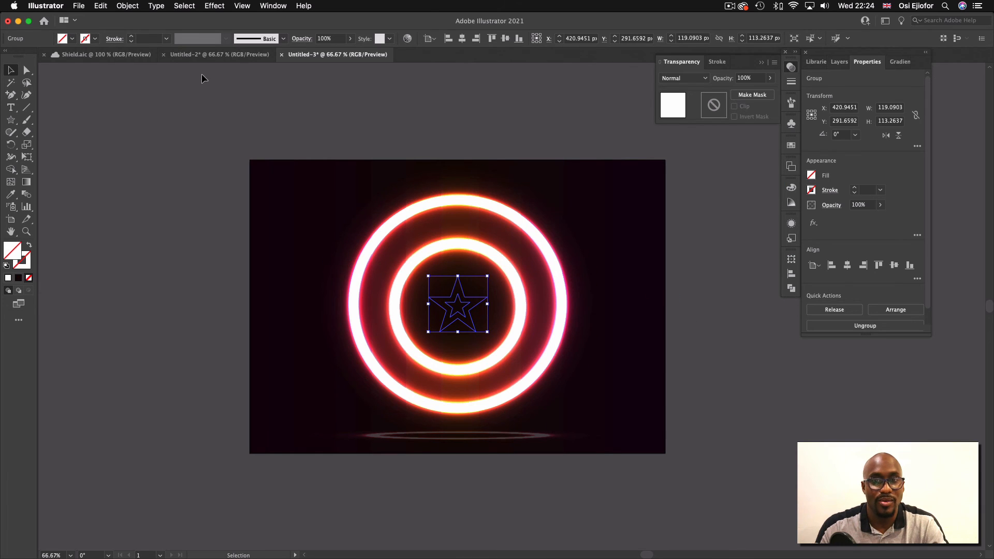
# Offset the star outline outward by 8 px with miter joins and a miter limit of 4, then deselect it
pyautogui.click(134, 6)
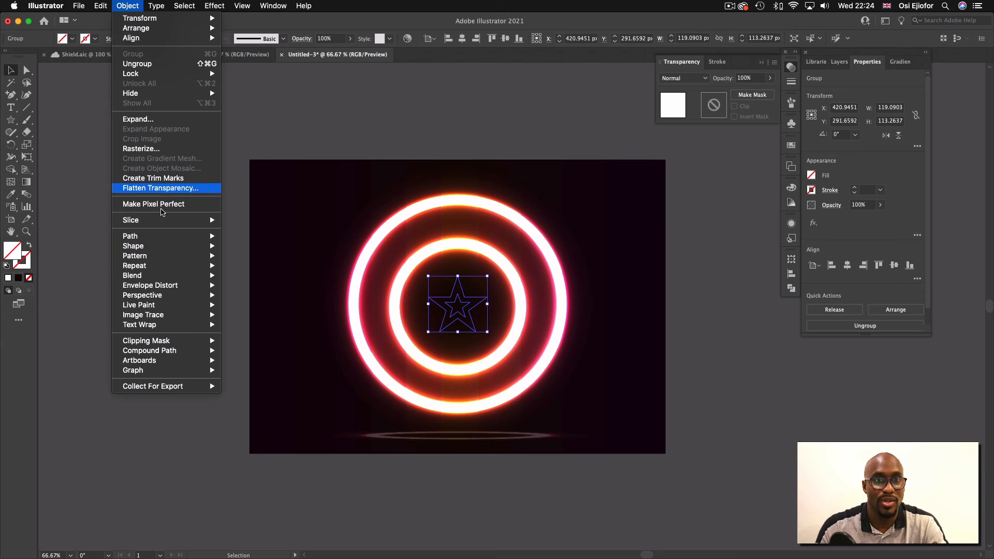
pyautogui.moveTo(166, 239)
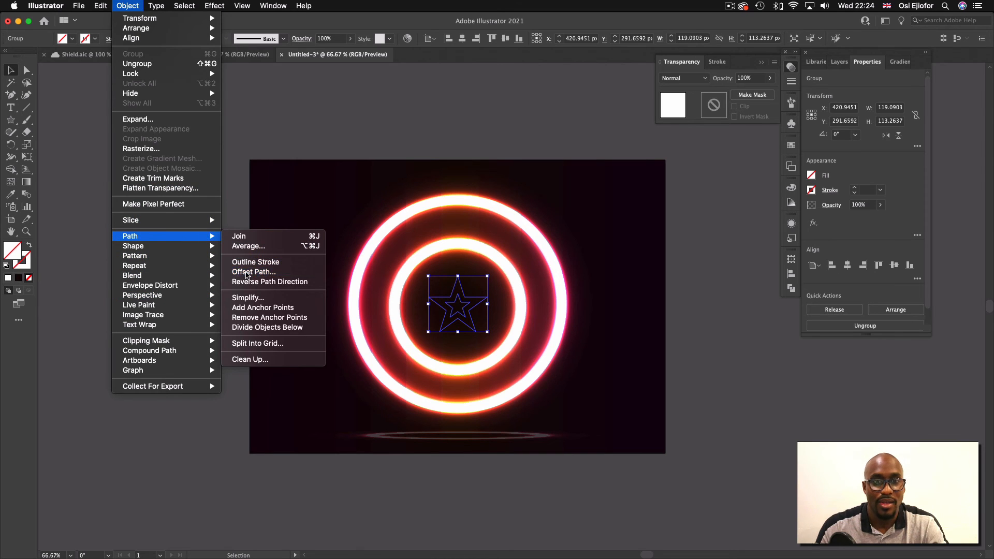
pyautogui.click(244, 273)
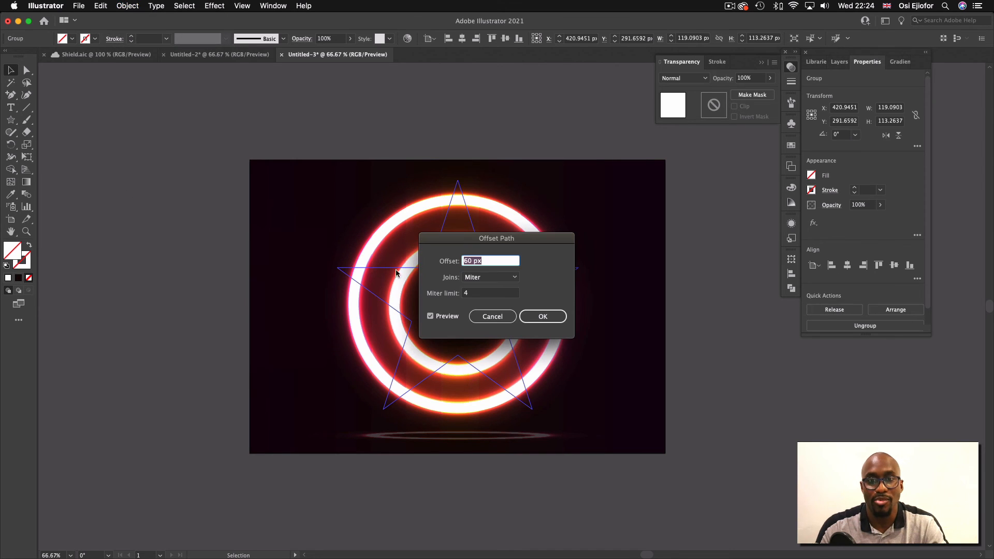
pyautogui.click(467, 261)
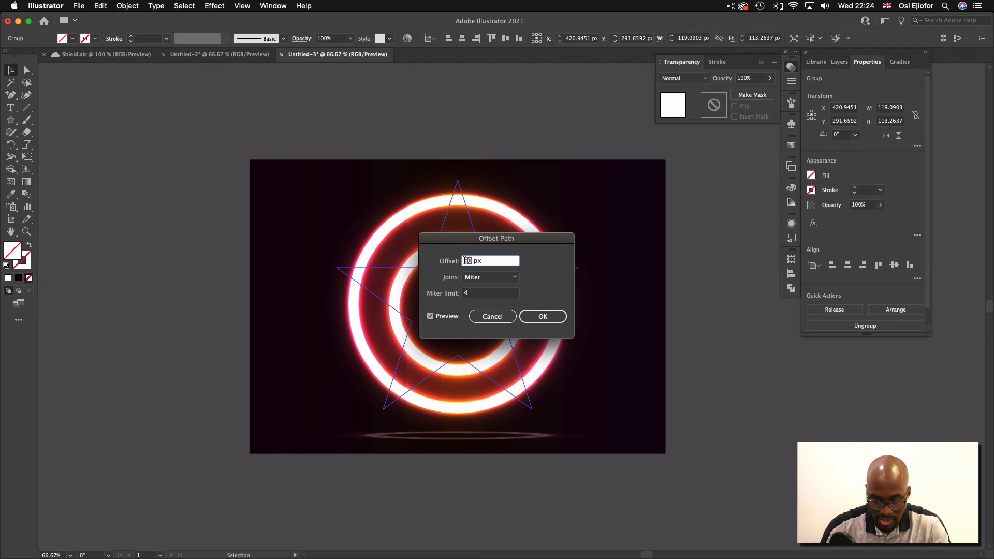
pyautogui.write('2')
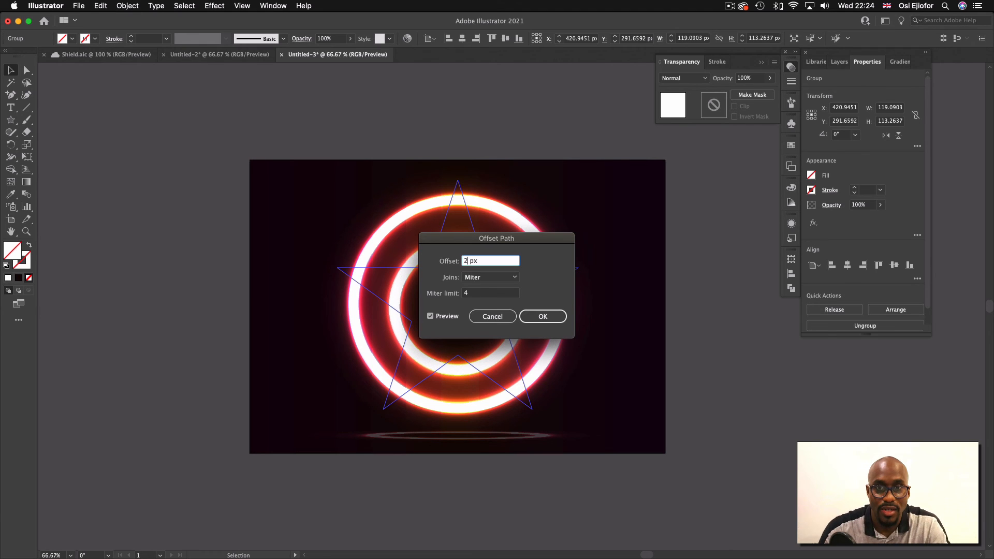
pyautogui.click(495, 294)
pyautogui.moveTo(534, 244); pyautogui.dragTo(698, 221)
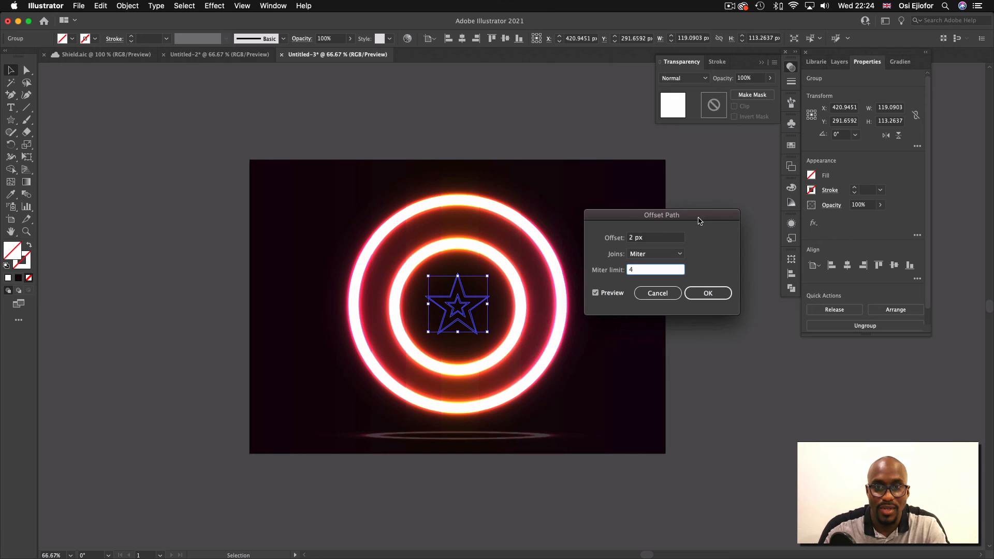
pyautogui.click(633, 237)
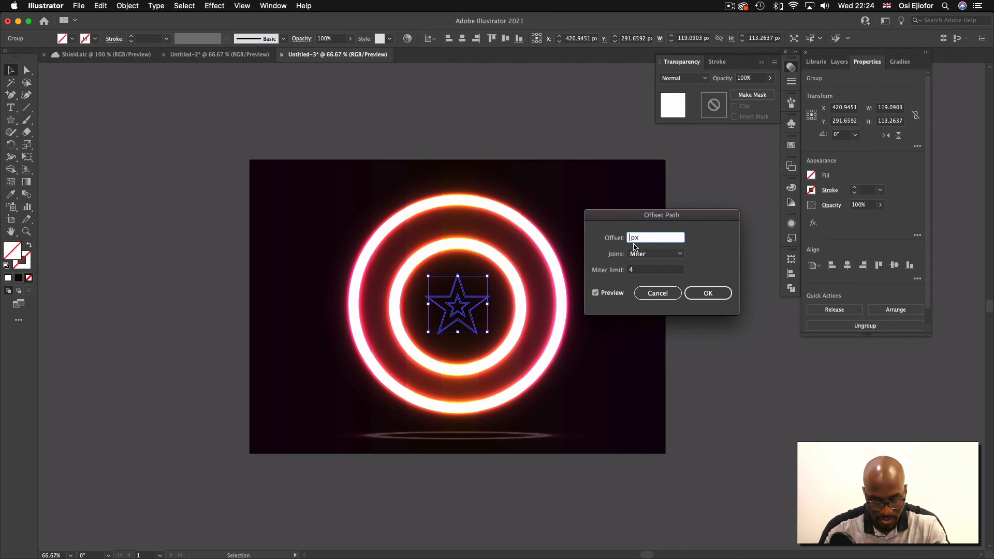
pyautogui.write('4')
pyautogui.click(678, 271)
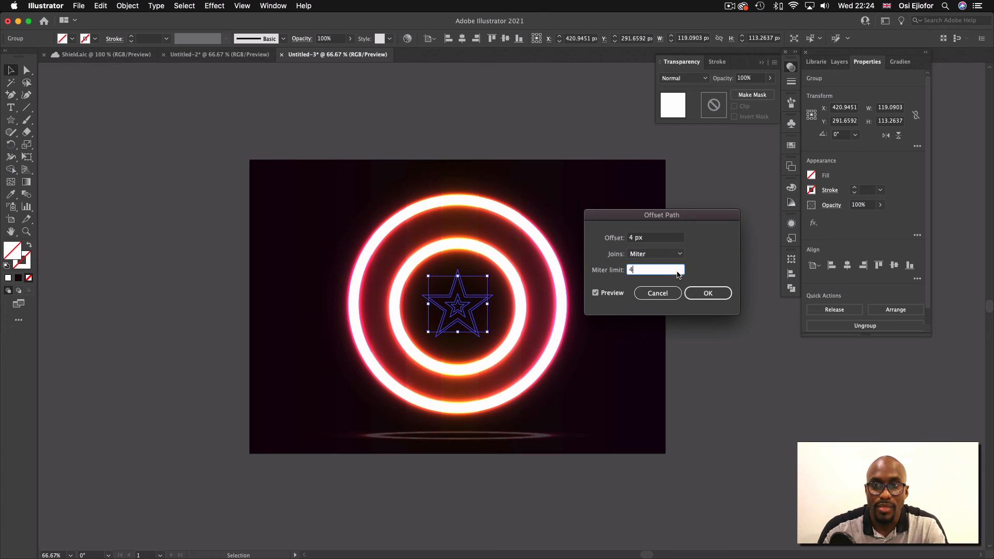
pyautogui.click(633, 239)
pyautogui.write('8')
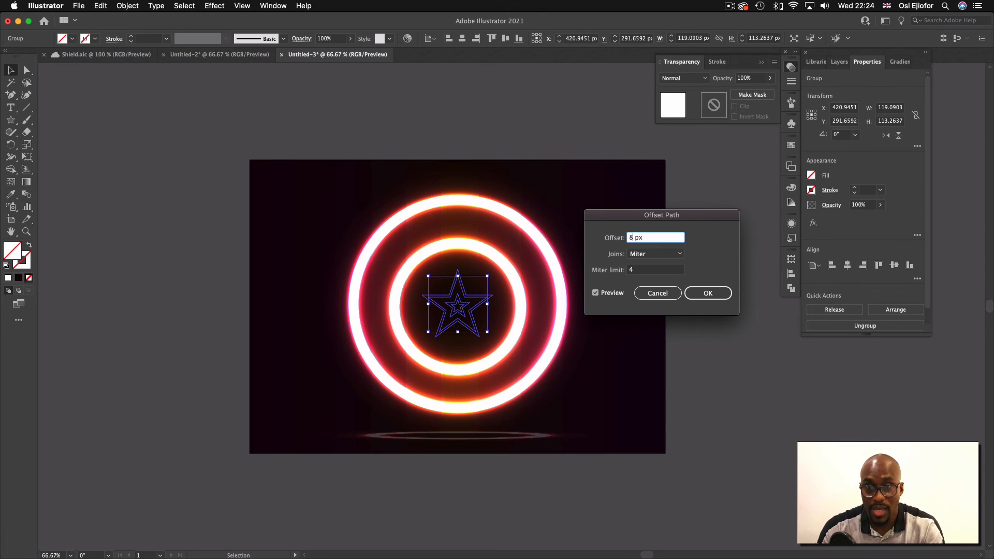
pyautogui.click(646, 272)
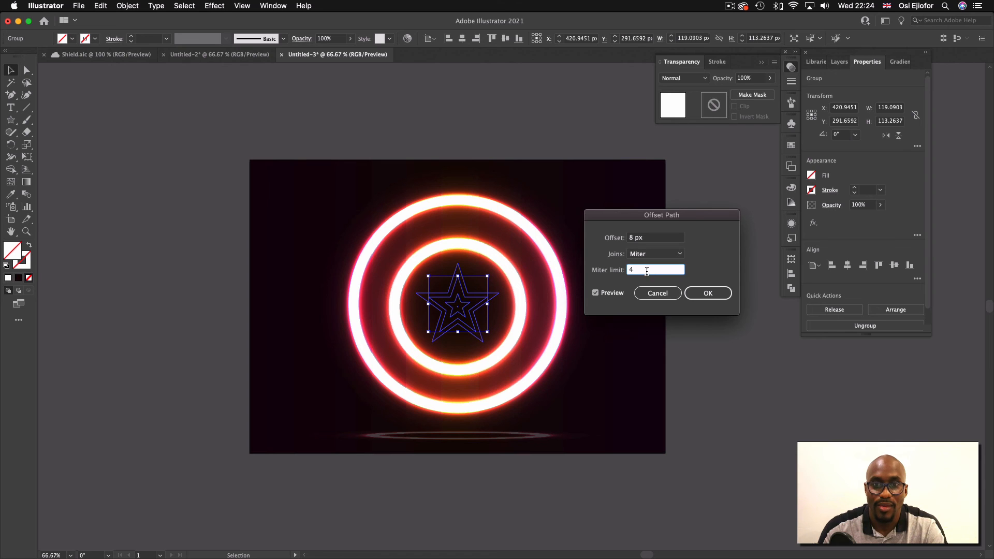
pyautogui.click(704, 293)
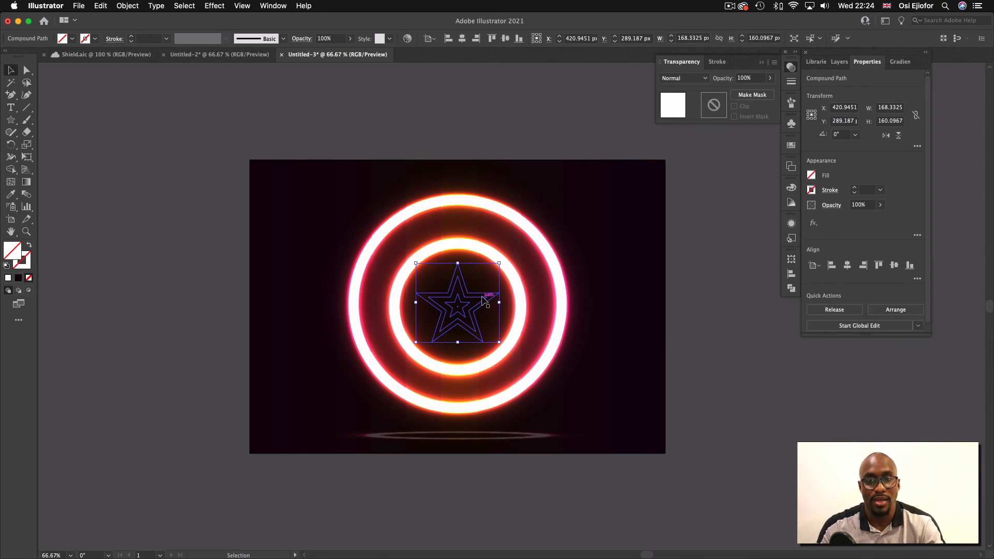
pyautogui.click(743, 337)
# Ungroup the original star outline from its larger offset copy and clear the selection
pyautogui.click(479, 300)
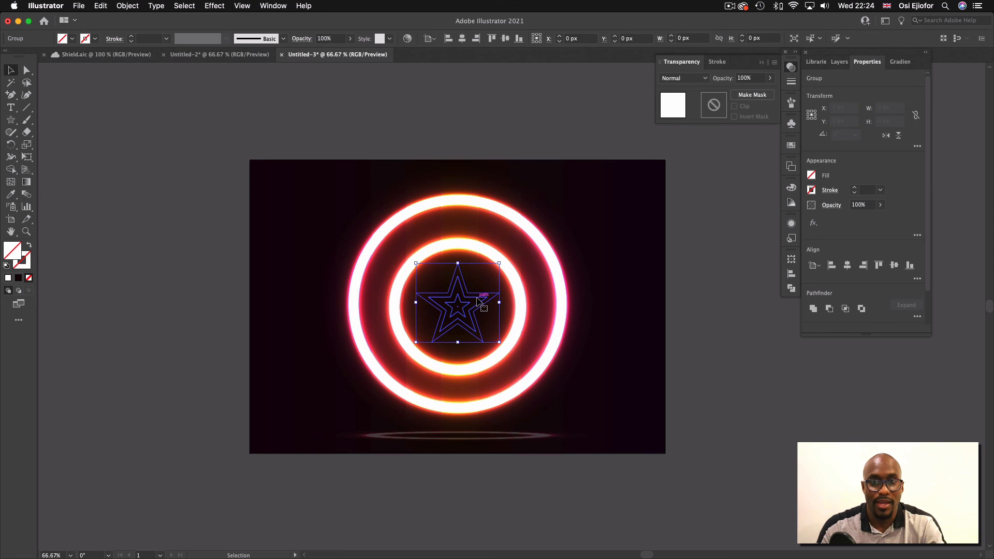
pyautogui.rightClick(480, 300)
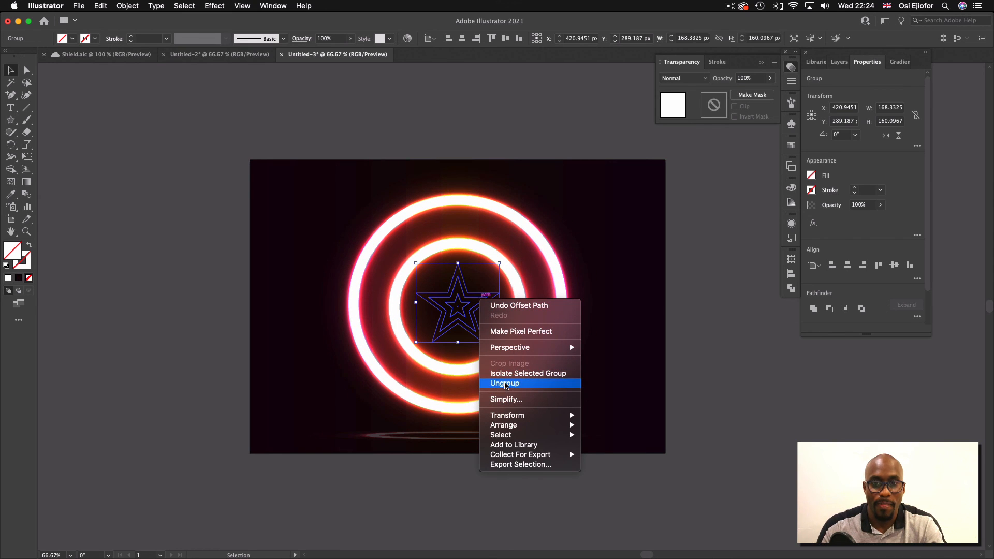
pyautogui.click(505, 383)
pyautogui.click(689, 290)
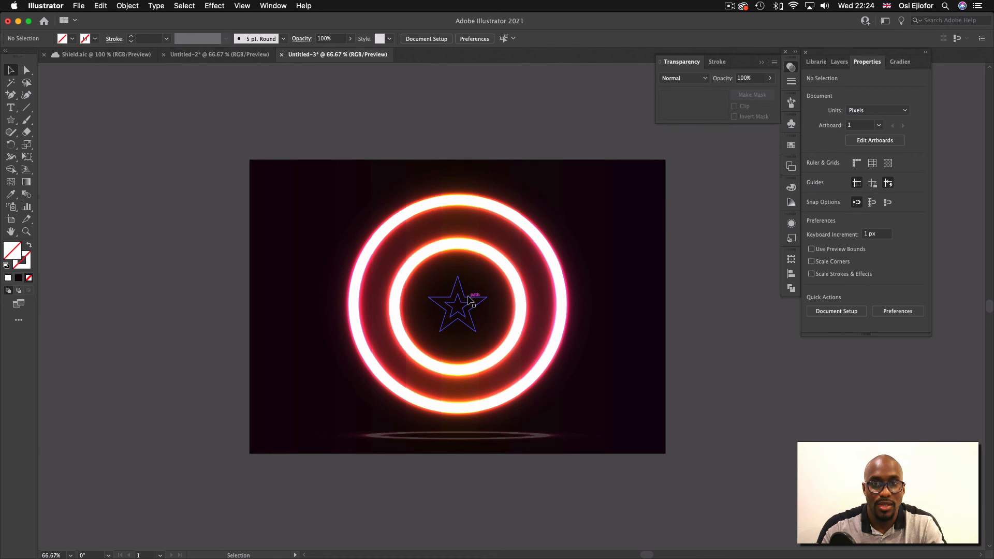
# Fill the smaller, original star outline with white
pyautogui.click(469, 301)
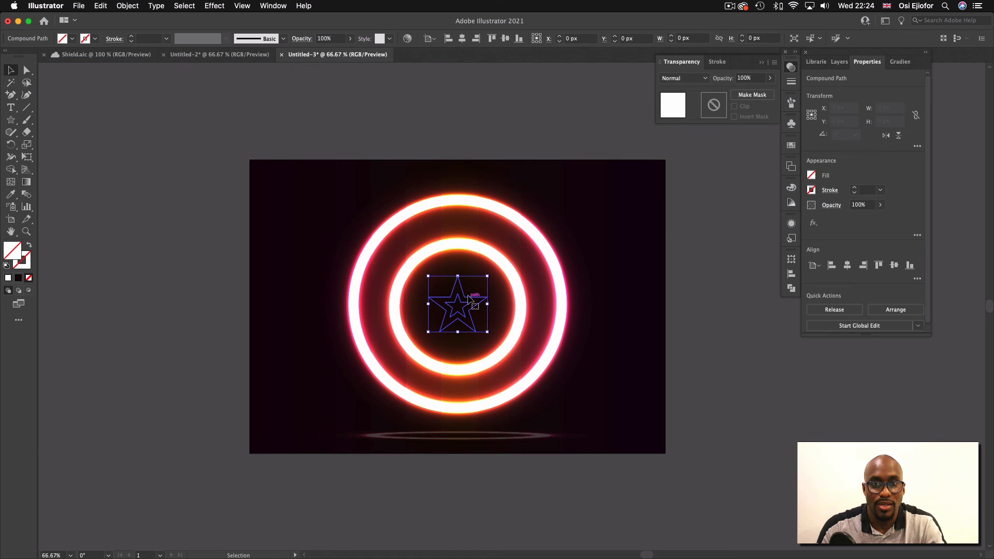
pyautogui.click(811, 176)
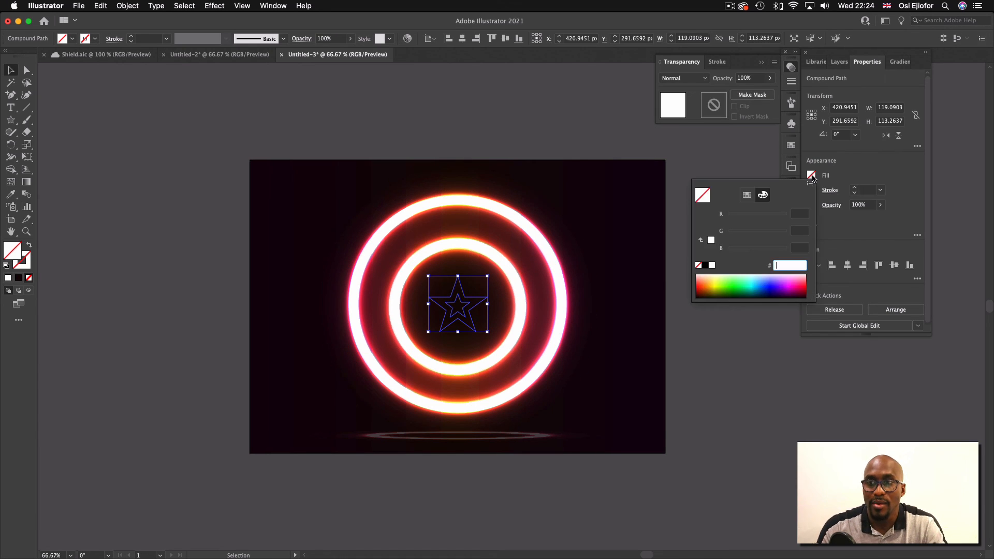
pyautogui.click(711, 265)
pyautogui.click(689, 322)
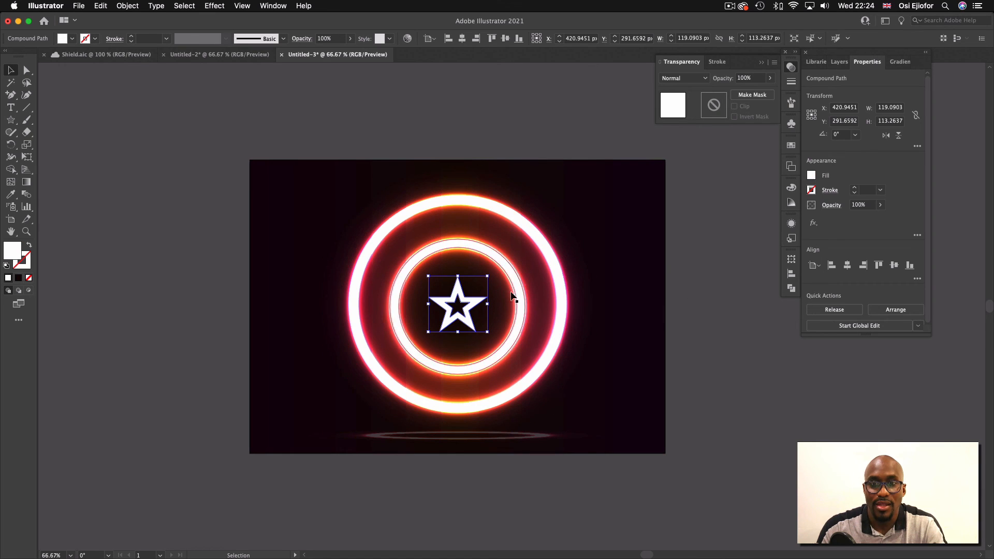
# Fill the larger offset star with black
pyautogui.click(497, 302)
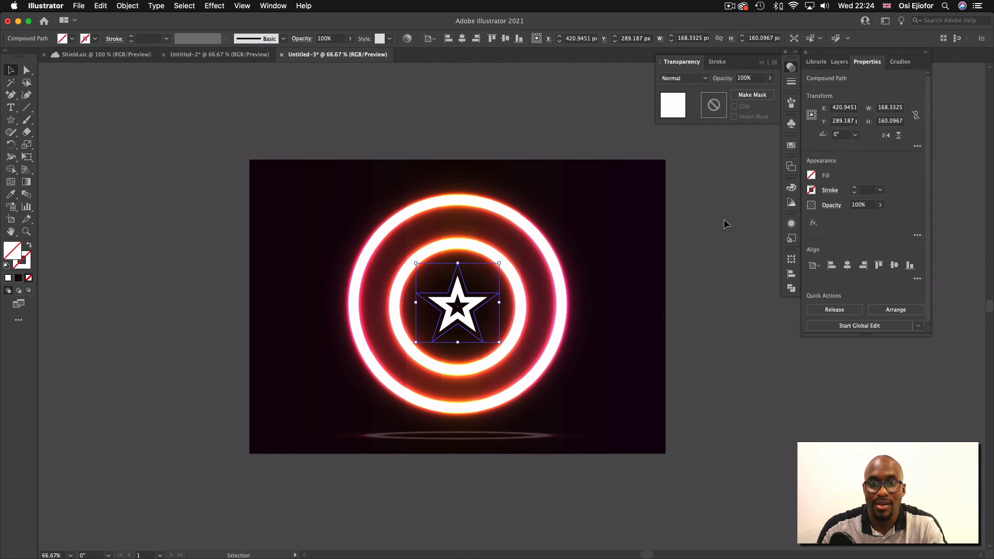
pyautogui.click(811, 176)
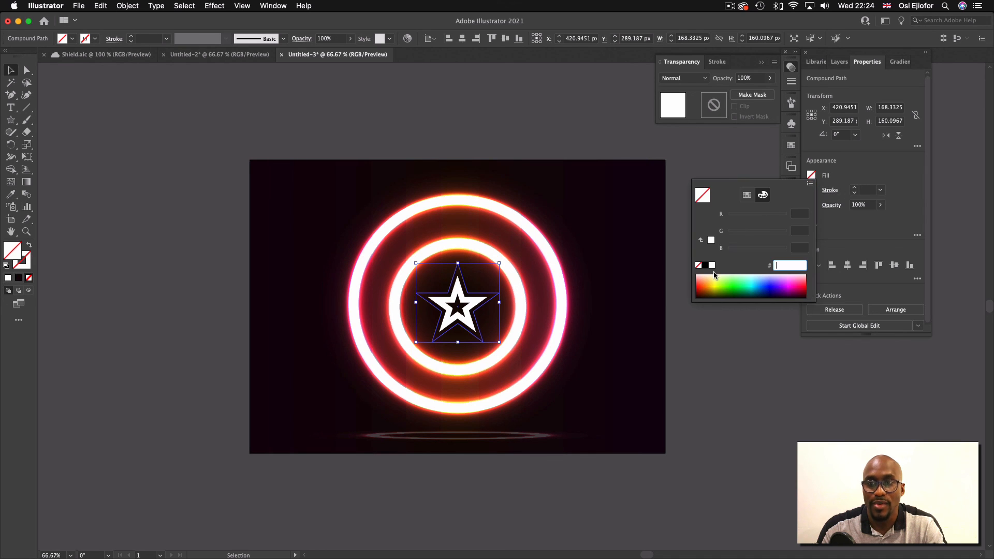
pyautogui.click(705, 265)
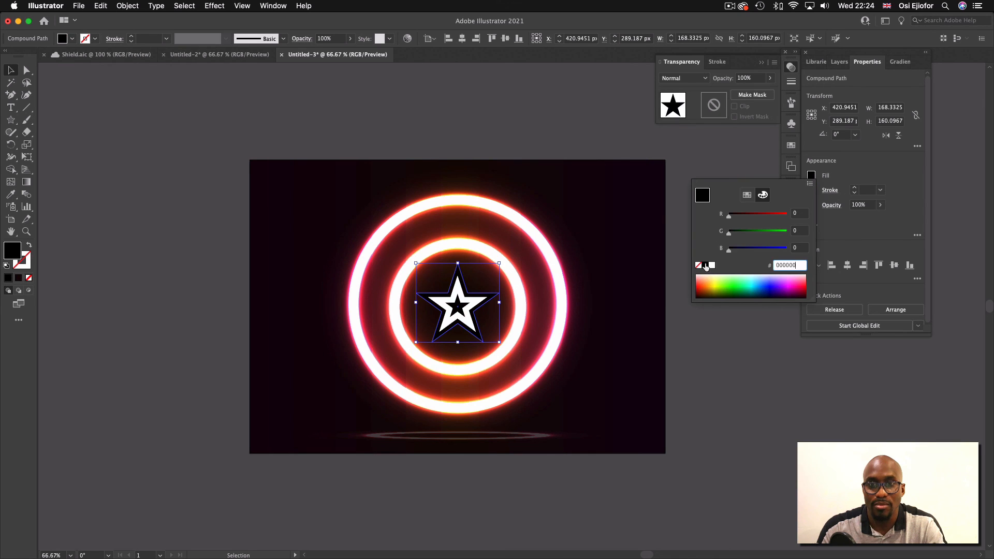
pyautogui.click(687, 160)
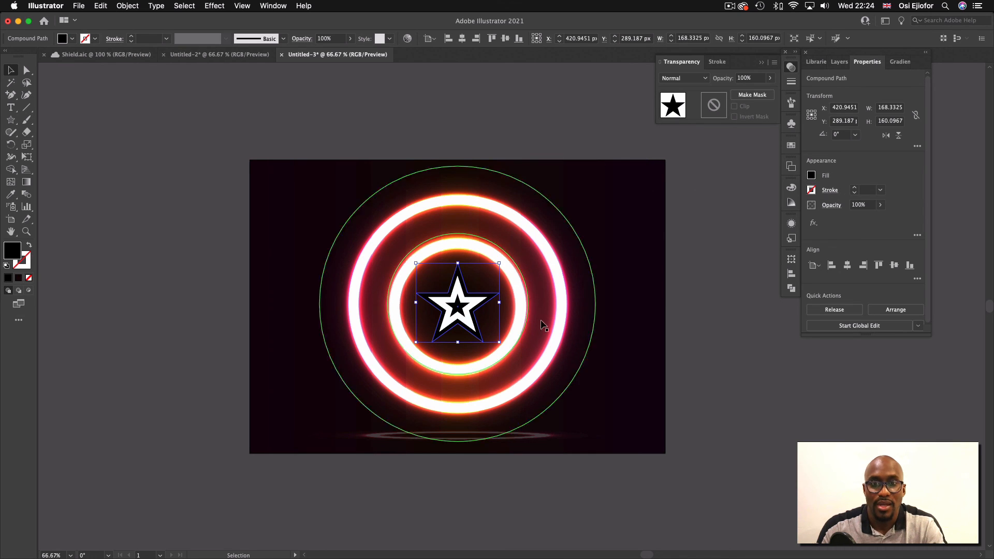
# Blend the black outer star with the white inner star using the Blend tool
pyautogui.click(26, 194)
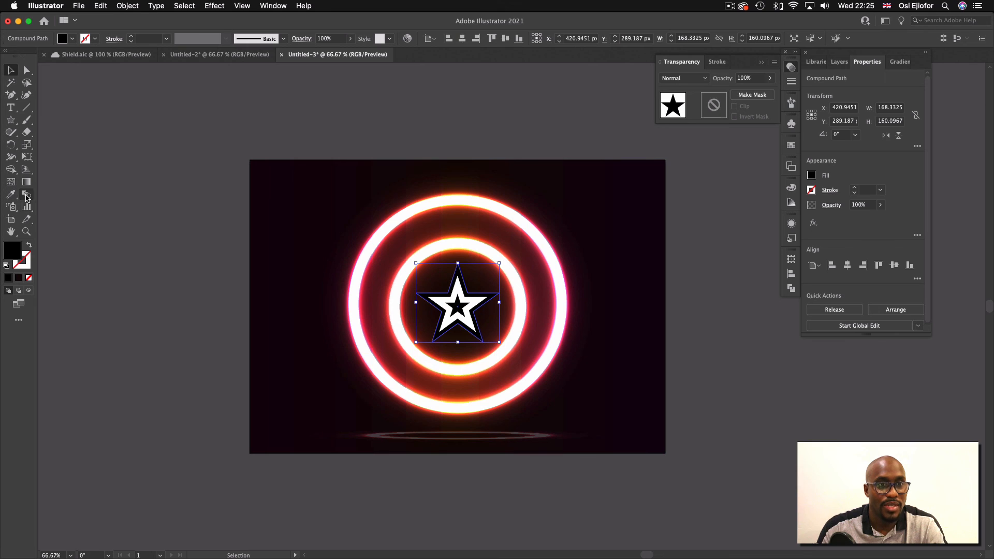
pyautogui.click(425, 299)
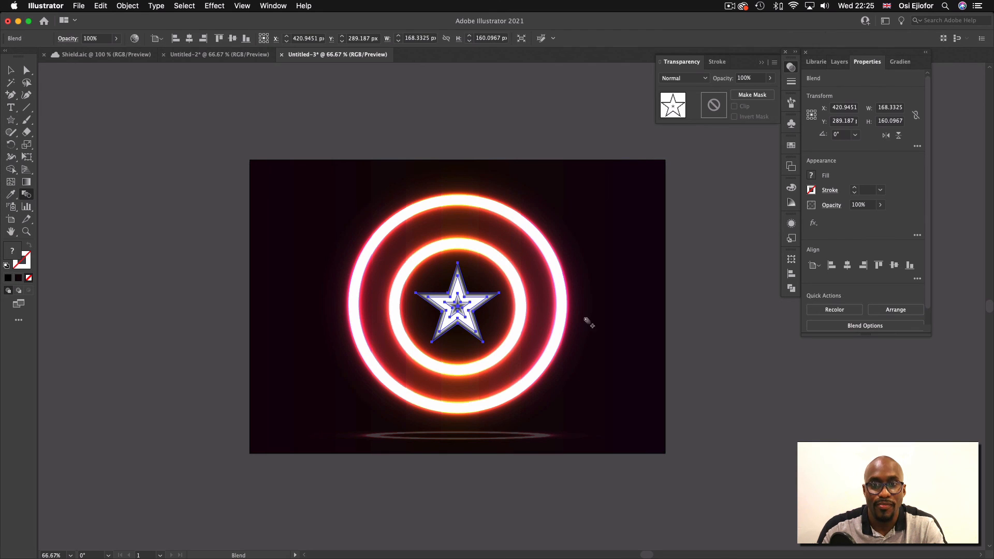
pyautogui.click(10, 70)
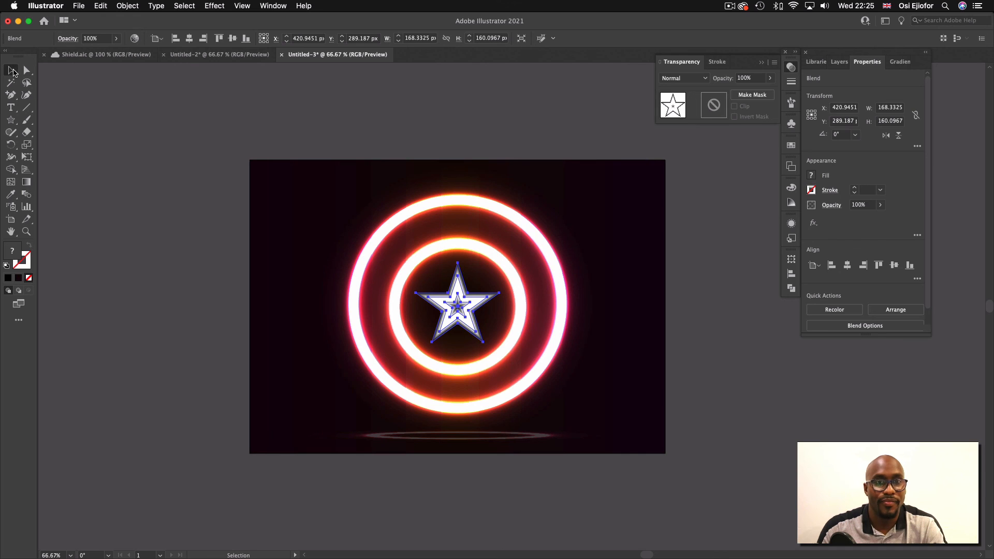
# Set the star blend's blending mode to Color Dodge and deselect it
pyautogui.click(706, 79)
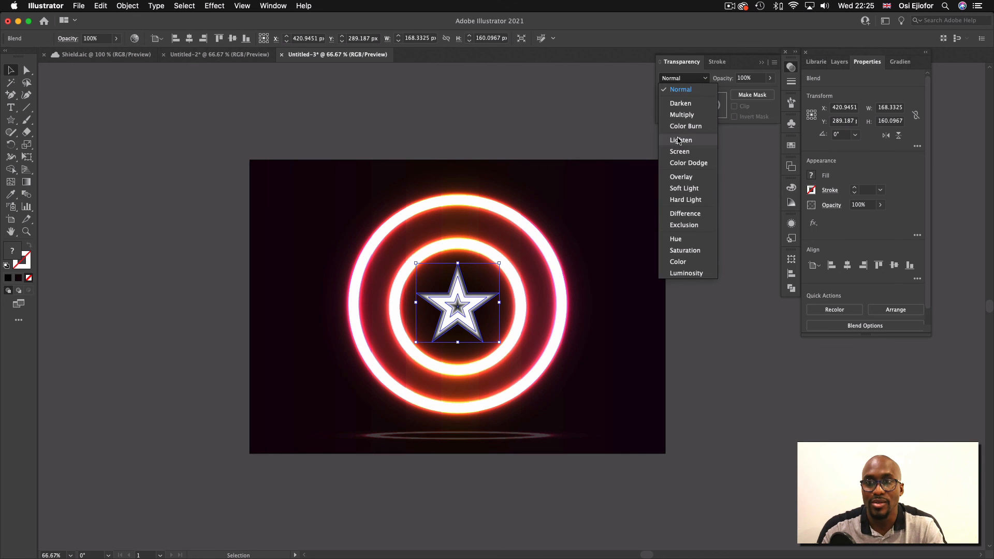
pyautogui.click(685, 164)
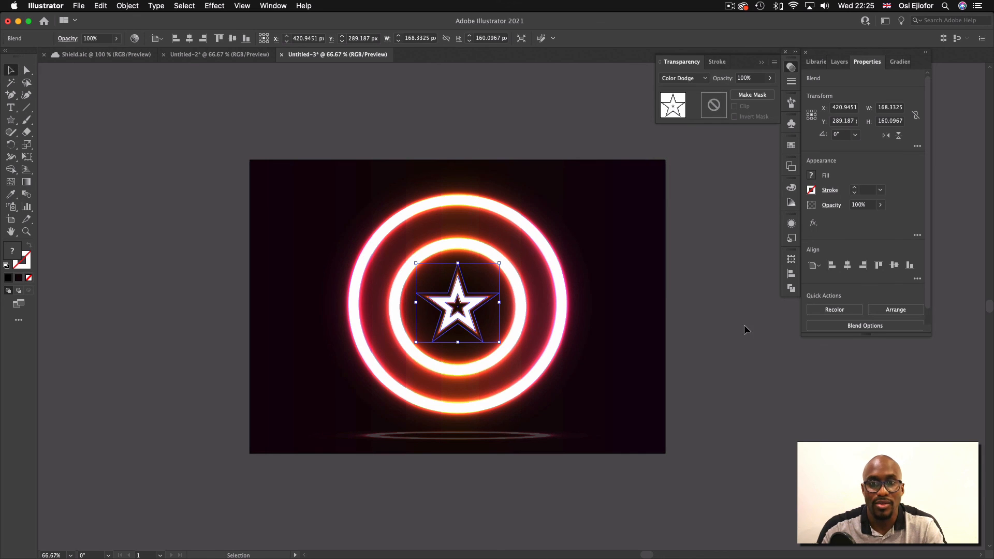
pyautogui.click(708, 300)
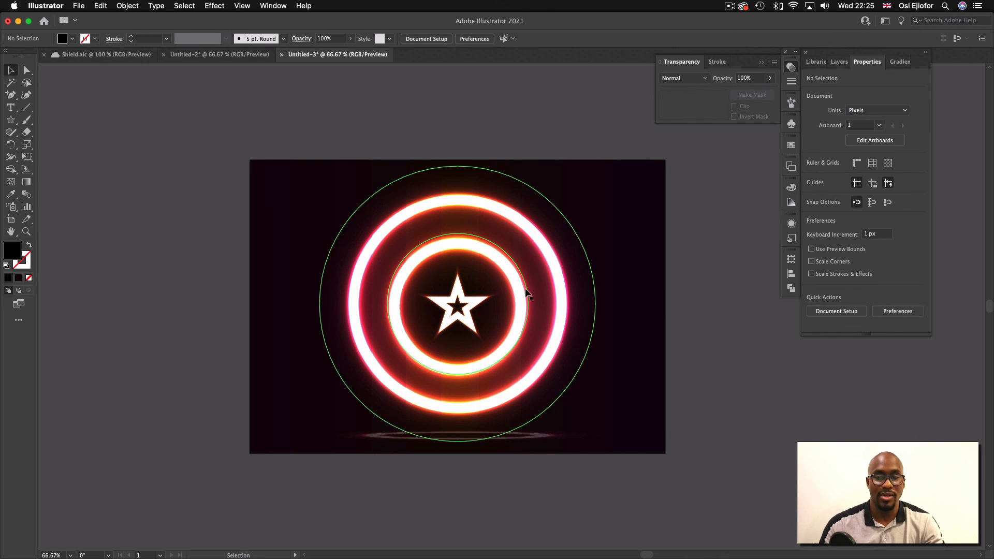
# Scale the star blend down to about 133 by 126 px and centre it horizontally and vertically on the artboard
pyautogui.click(481, 297)
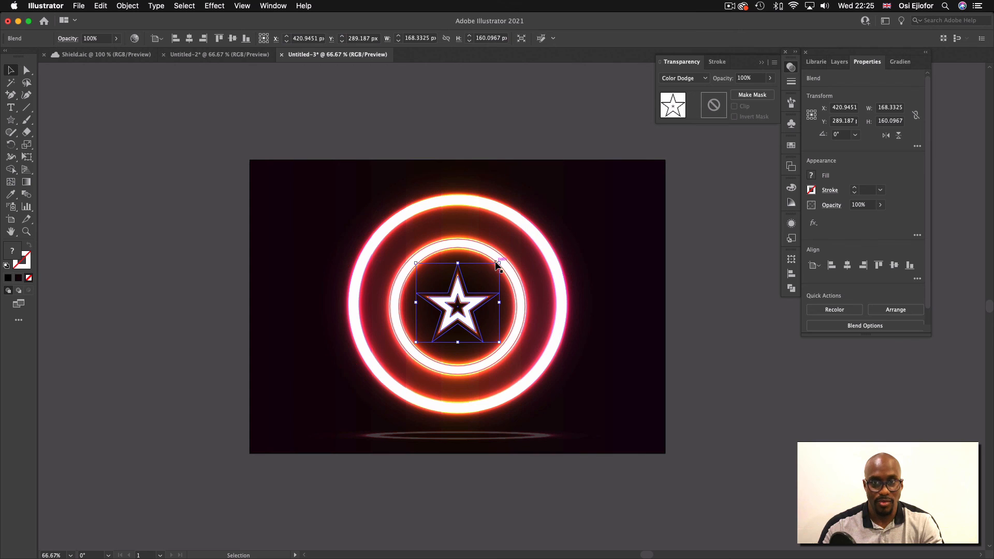
pyautogui.moveTo(499, 264); pyautogui.dragTo(481, 279)
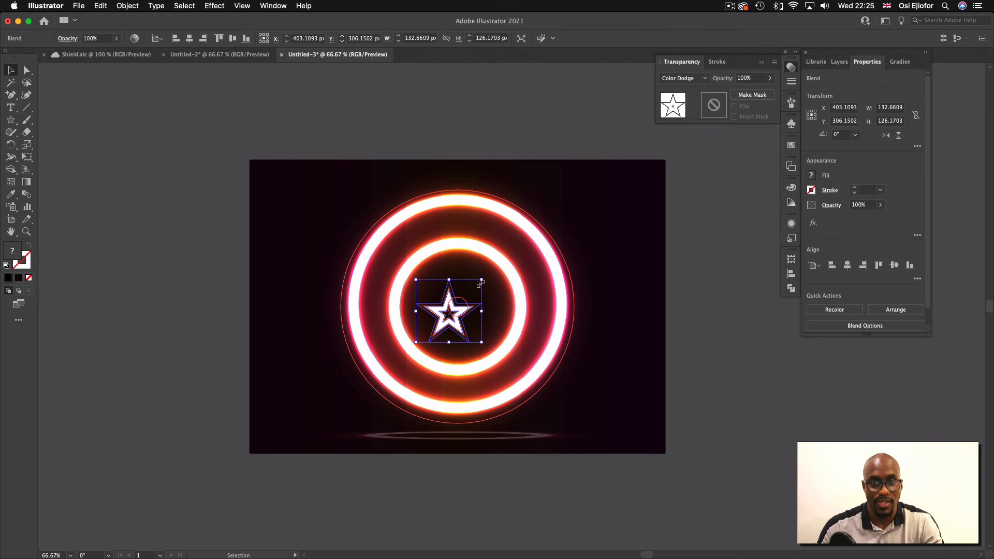
pyautogui.click(190, 38)
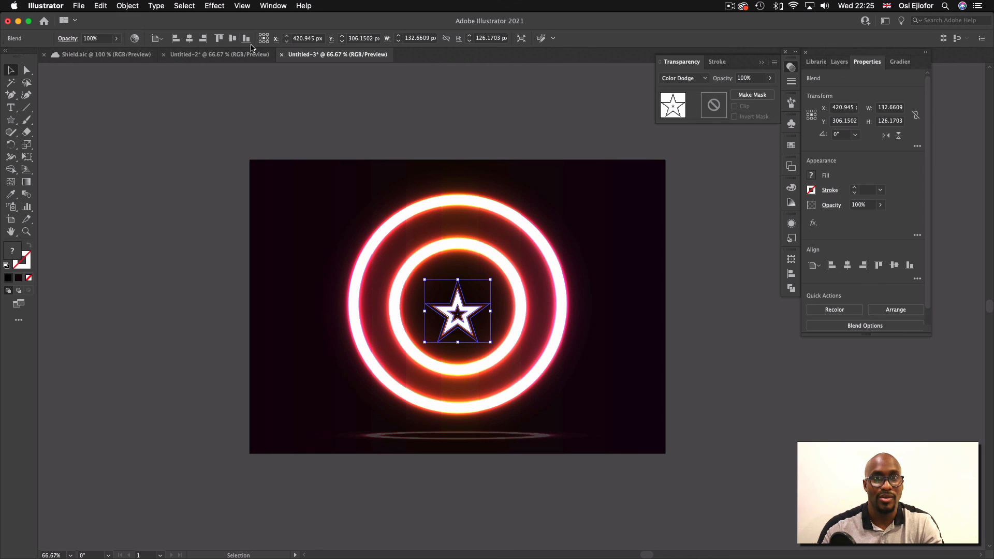
pyautogui.click(232, 38)
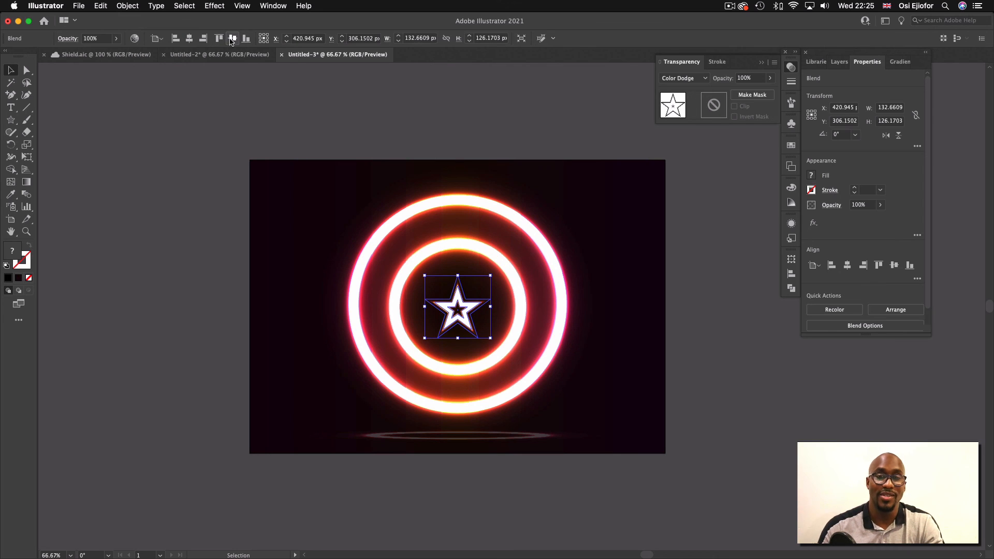
pyautogui.click(722, 209)
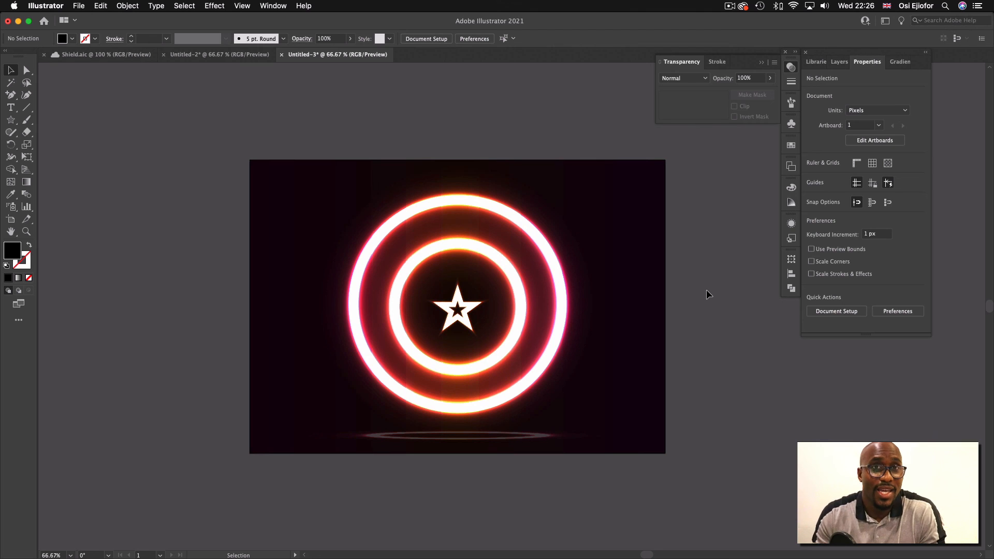
# View the finished ring and star artwork at 100% zoom
pyautogui.hscroll(3, 707, 289)
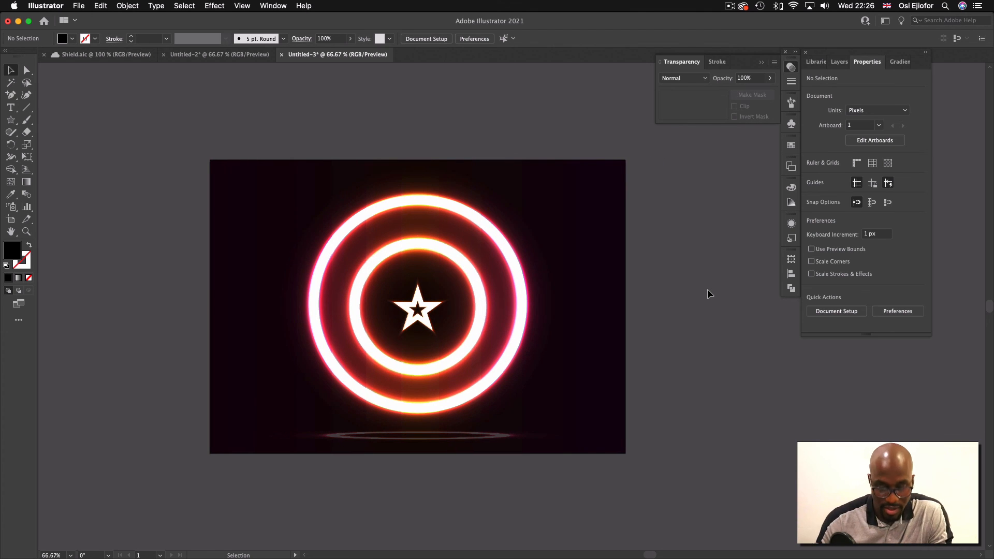
pyautogui.press('super+equal')
pyautogui.press('super+equal')
pyautogui.press('super+0')
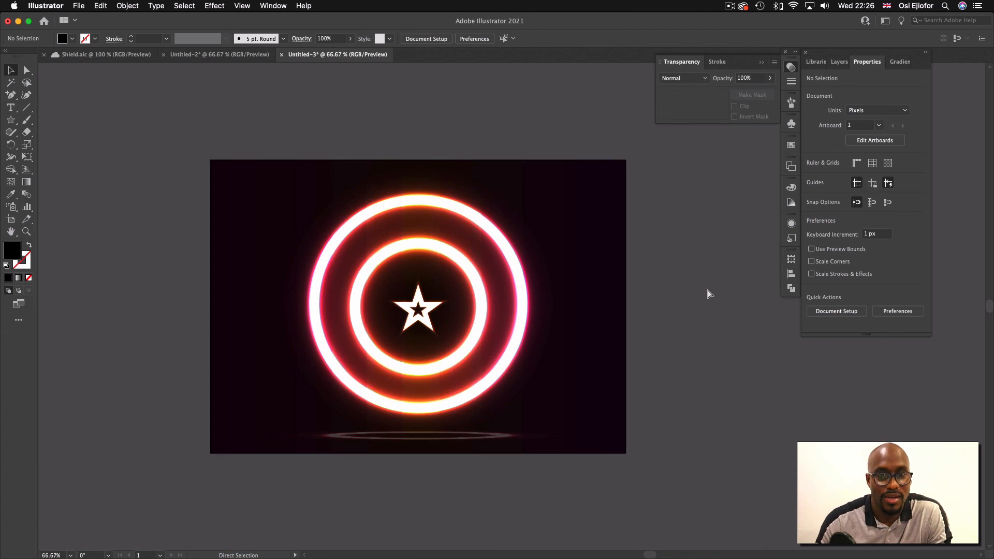
pyautogui.press('super+1')
pyautogui.hscroll(-3, 675, 286)
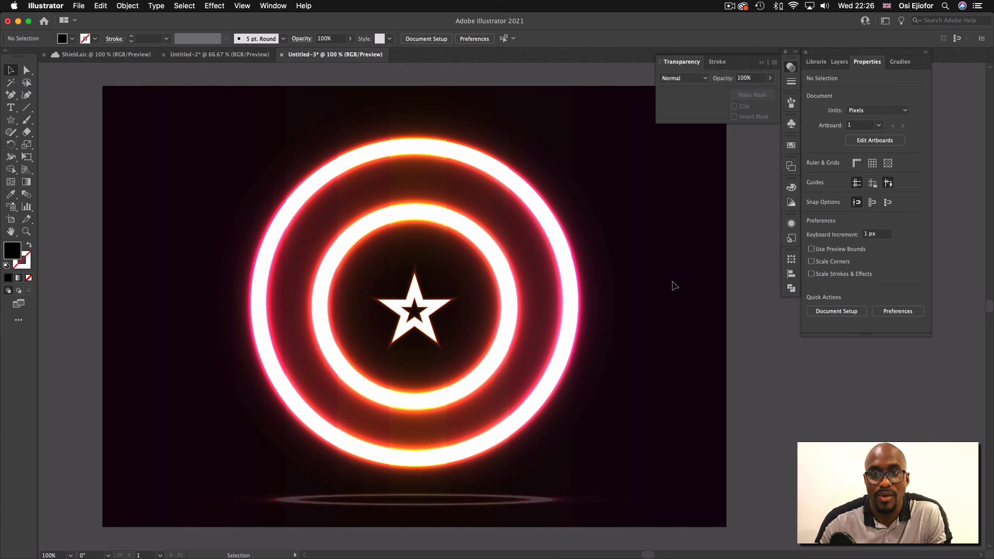